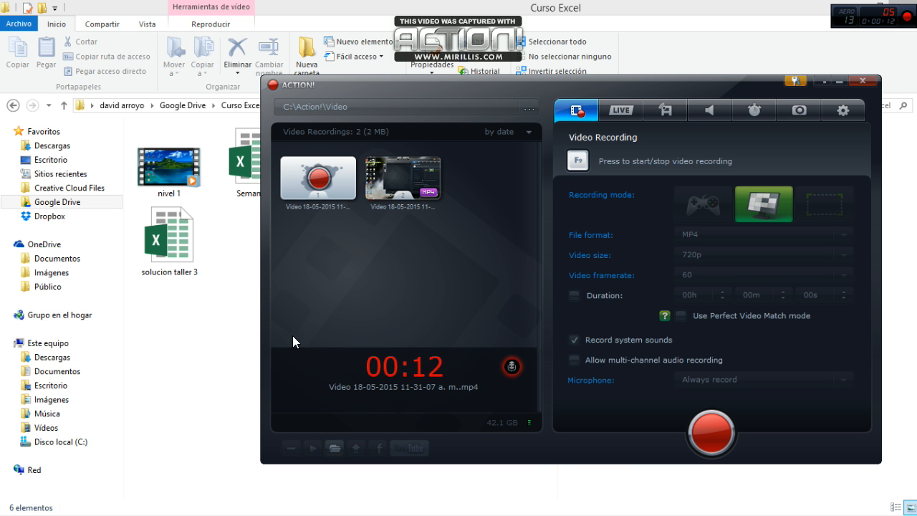
Step: Minimize the screen recorder and open the "solucion taller 3" workbook from the Curso Excel folder
{"action": "left_click", "coordinate": [839, 81]}
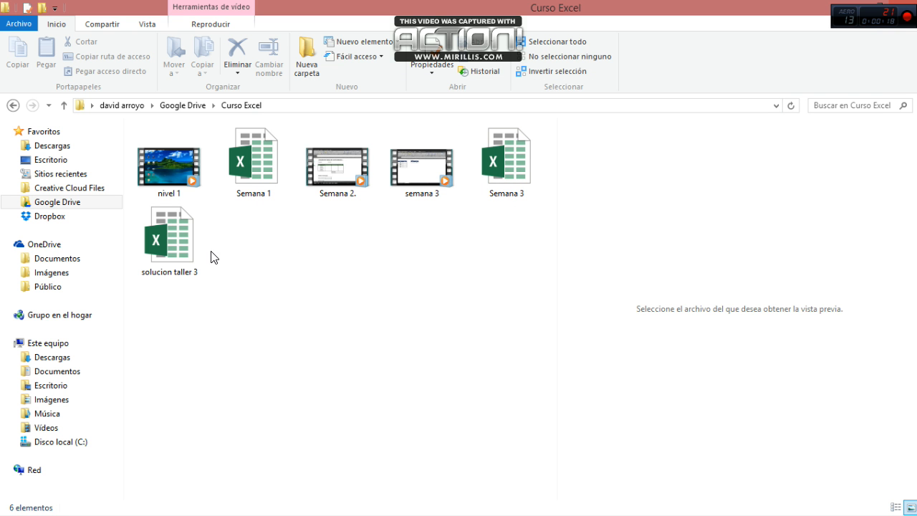
{"action": "left_click", "coordinate": [182, 236]}
{"action": "double_click", "coordinate": [183, 238]}
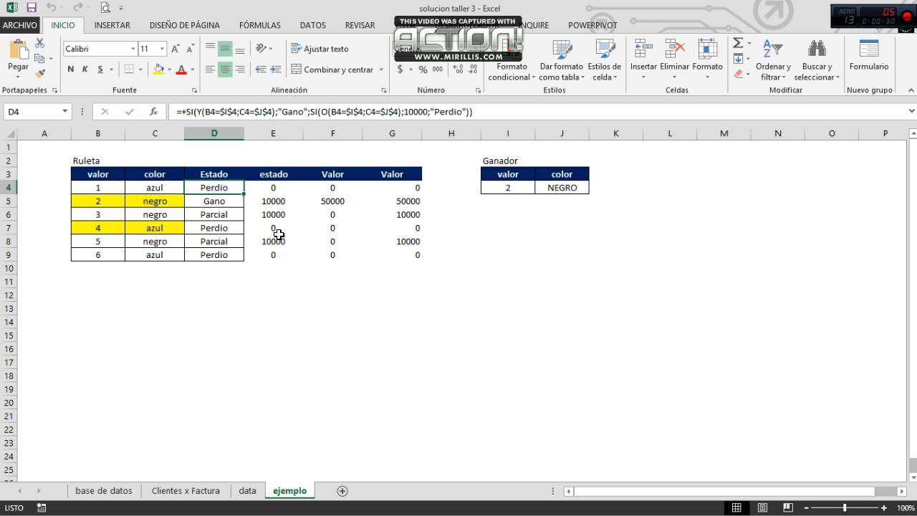
Step: Examine the winning value and color in cells I4 and J4 of the Ganador table
{"action": "left_click", "coordinate": [270, 192]}
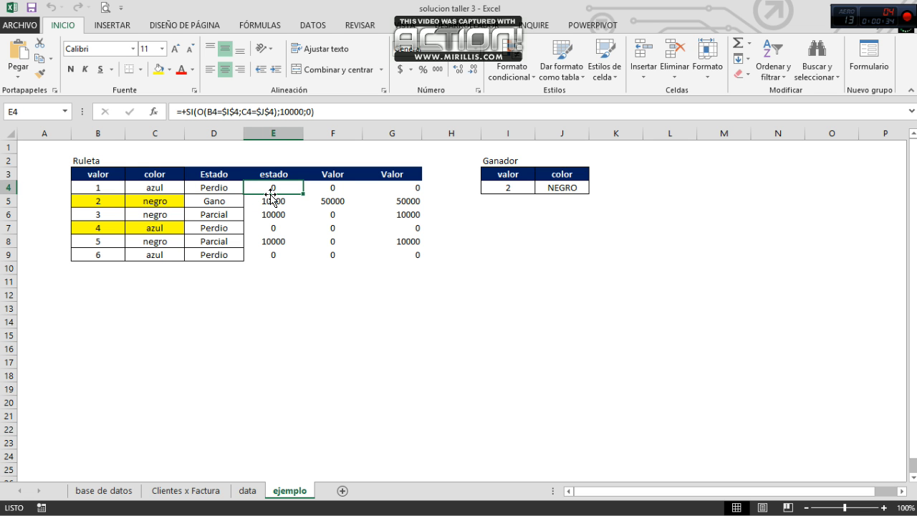
{"action": "key", "text": "Right"}
{"action": "key", "text": "Right"}
{"action": "key", "text": "Right"}
{"action": "key", "text": "Right"}
{"action": "key", "text": "Right"}
{"action": "key", "text": "Left"}
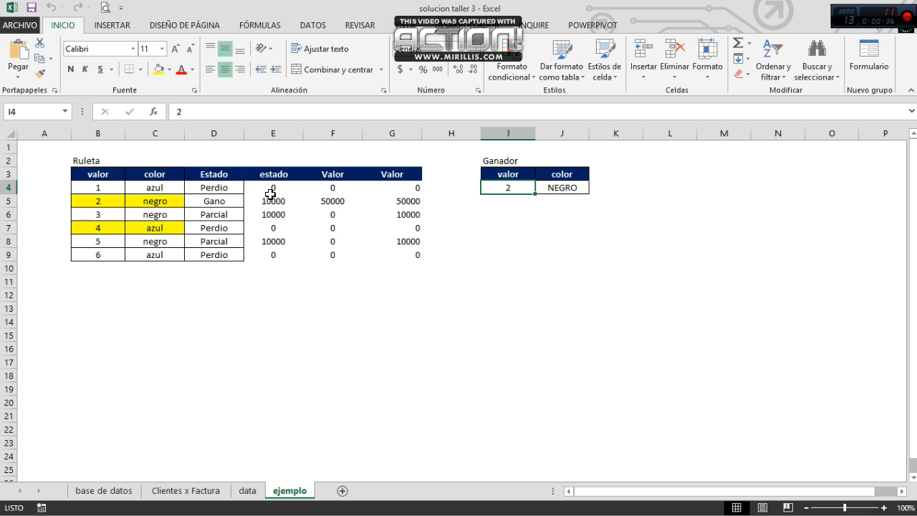
{"action": "key", "text": "Right"}
{"action": "key", "text": "Left"}
{"action": "key", "text": "Right"}
{"action": "key", "text": "Left"}
{"action": "key", "text": "Right"}
{"action": "key", "text": "Left"}
{"action": "key", "text": "Right"}
{"action": "key", "text": "Left"}
{"action": "key", "text": "Left"}
{"action": "key", "text": "Left"}
{"action": "key", "text": "Left"}
{"action": "key", "text": "Left"}
{"action": "key", "text": "Left"}
{"action": "key", "text": "Left"}
{"action": "key", "text": "Left"}
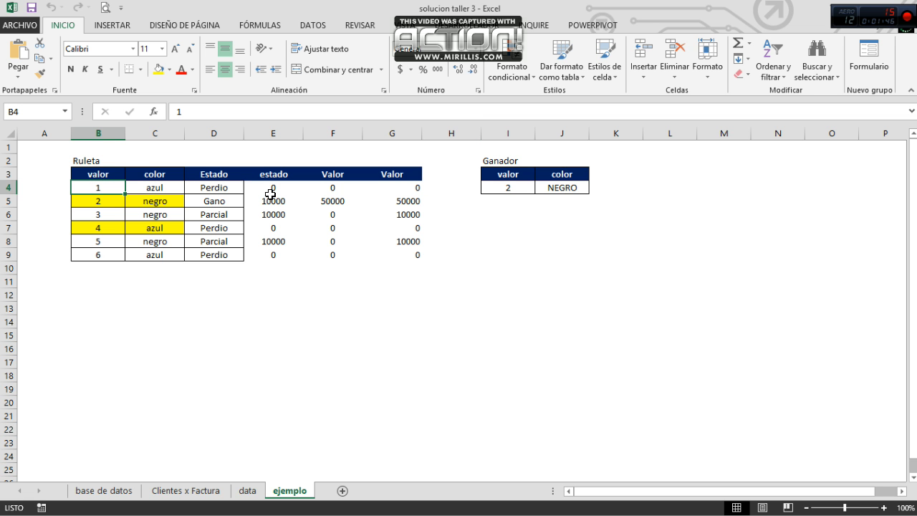
Step: Compare the bet's value, color and status formulas in row 4 of the Ruleta table with the Ganador cells
{"action": "key", "text": "Right"}
{"action": "key", "text": "Left"}
{"action": "key", "text": "Right"}
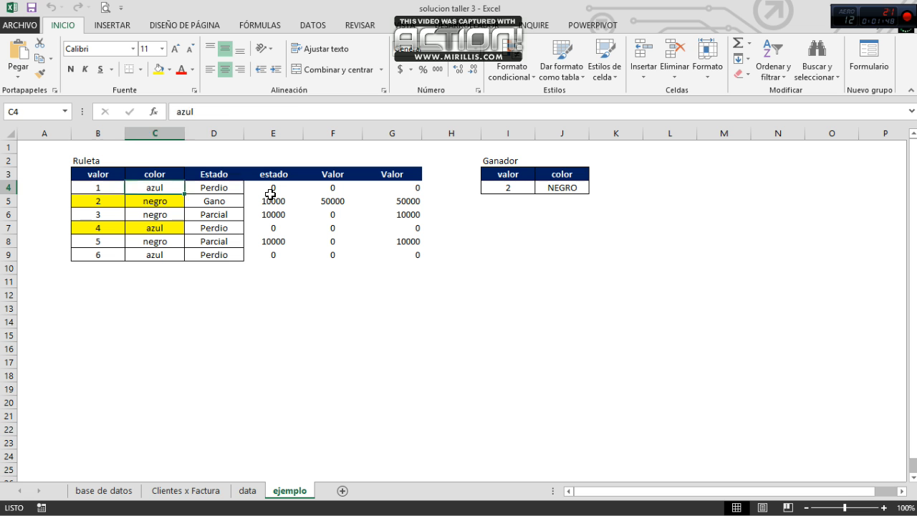
{"action": "key", "text": "Right"}
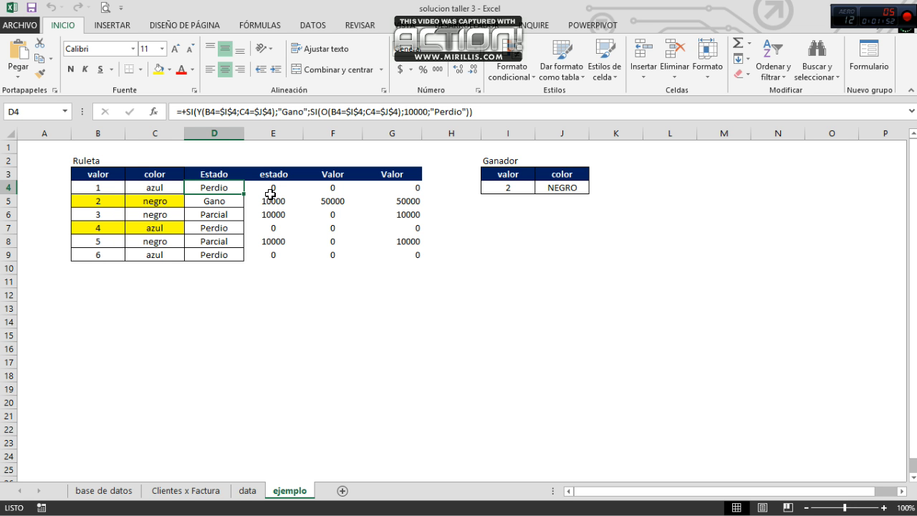
{"action": "key", "text": "Right"}
{"action": "key", "text": "Right"}
{"action": "key", "text": "Right"}
{"action": "key", "text": "Right"}
{"action": "key", "text": "Right"}
{"action": "key", "text": "Right"}
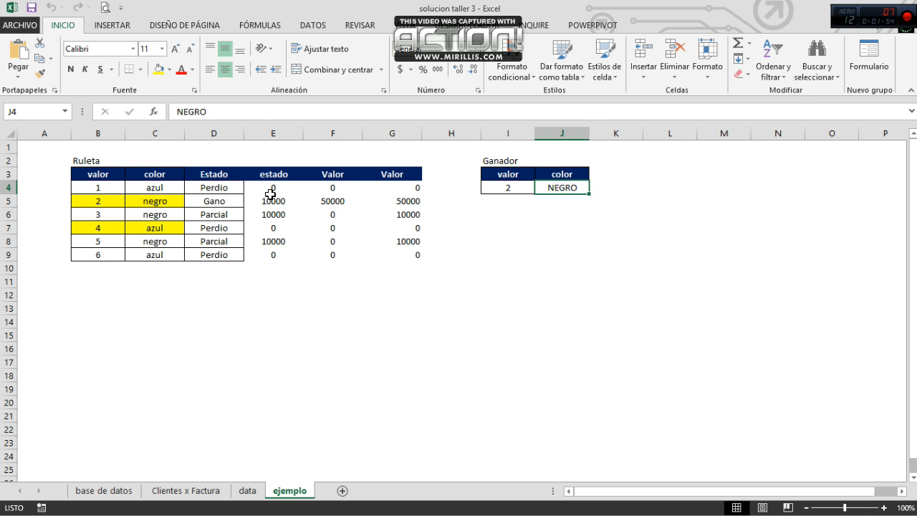
{"action": "key", "text": "Left"}
{"action": "key", "text": "Left"}
{"action": "key", "text": "Left"}
{"action": "key", "text": "Left"}
{"action": "key", "text": "Left"}
{"action": "key", "text": "Left"}
{"action": "key", "text": "Left"}
{"action": "key", "text": "Left"}
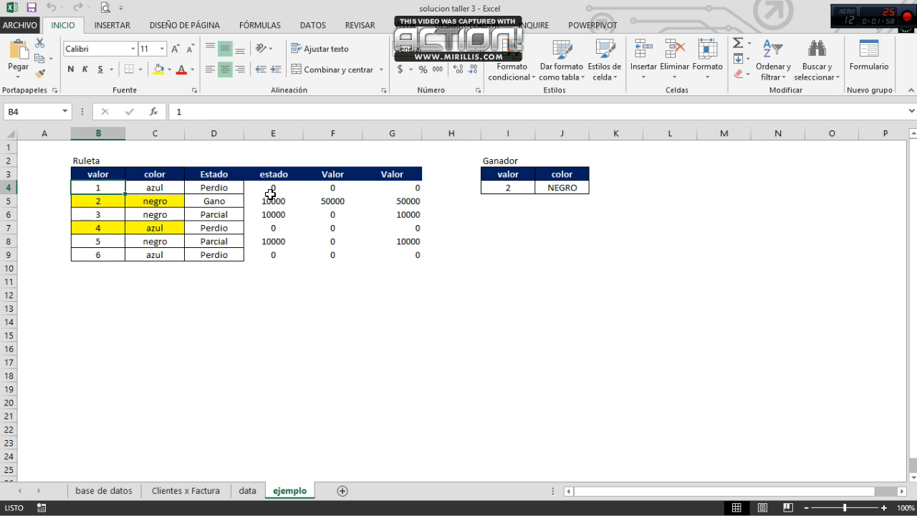
{"action": "key", "text": "Right"}
{"action": "key", "text": "Right"}
{"action": "key", "text": "Right"}
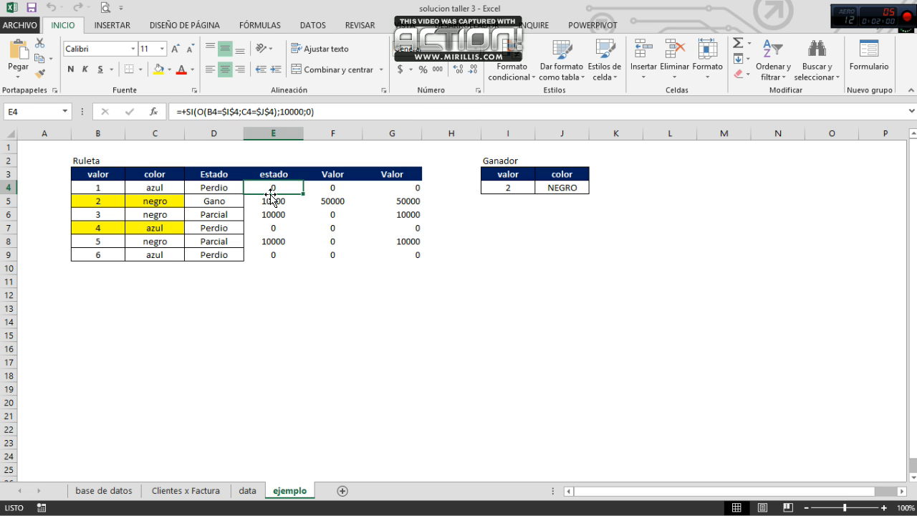
{"action": "key", "text": "Left"}
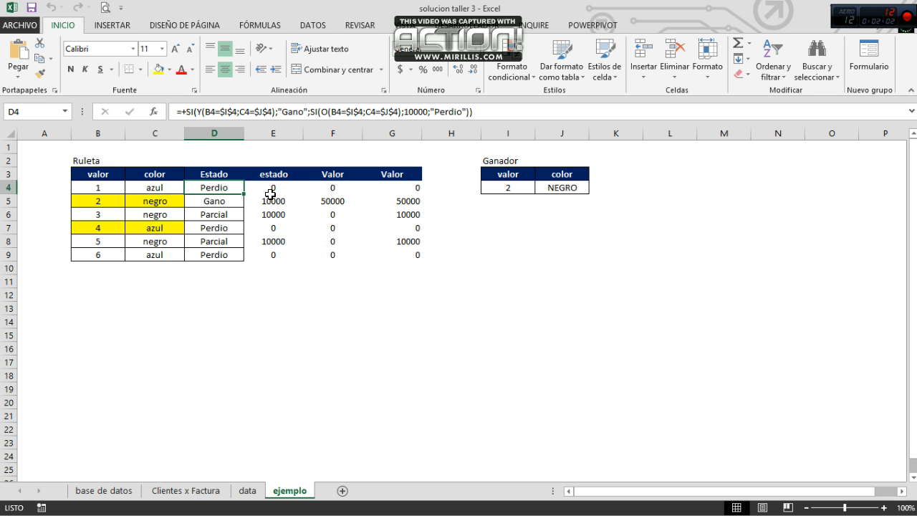
Step: Review the results and formulas down the Estado column D of the Ruleta table
{"action": "key", "text": "Down"}
{"action": "key", "text": "Down"}
{"action": "key", "text": "Up"}
{"action": "key", "text": "Up"}
{"action": "key", "text": "Down"}
{"action": "key", "text": "Down"}
{"action": "key", "text": "Down"}
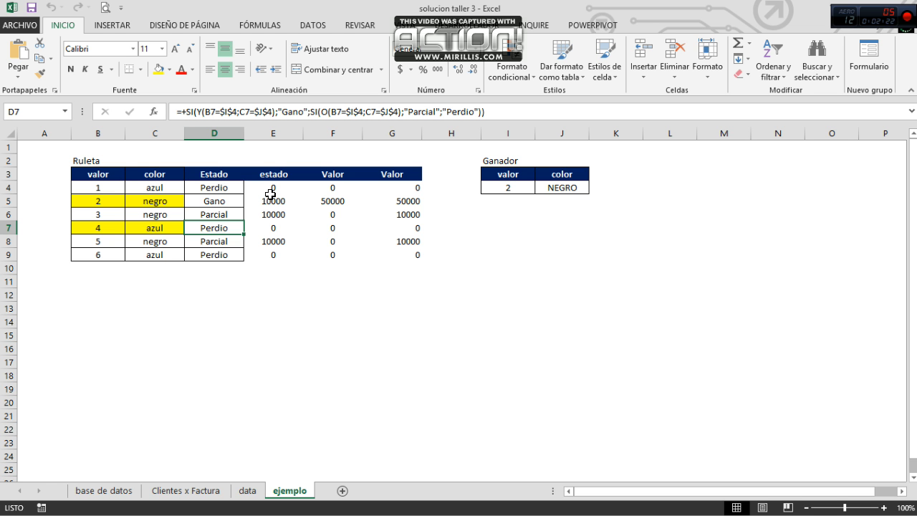
{"action": "key", "text": "Down"}
{"action": "key", "text": "Down"}
{"action": "key", "text": "Down"}
{"action": "key", "text": "Down"}
{"action": "key", "text": "Down"}
{"action": "key", "text": "Down"}
{"action": "key", "text": "Down"}
{"action": "key", "text": "Down"}
{"action": "key", "text": "Down"}
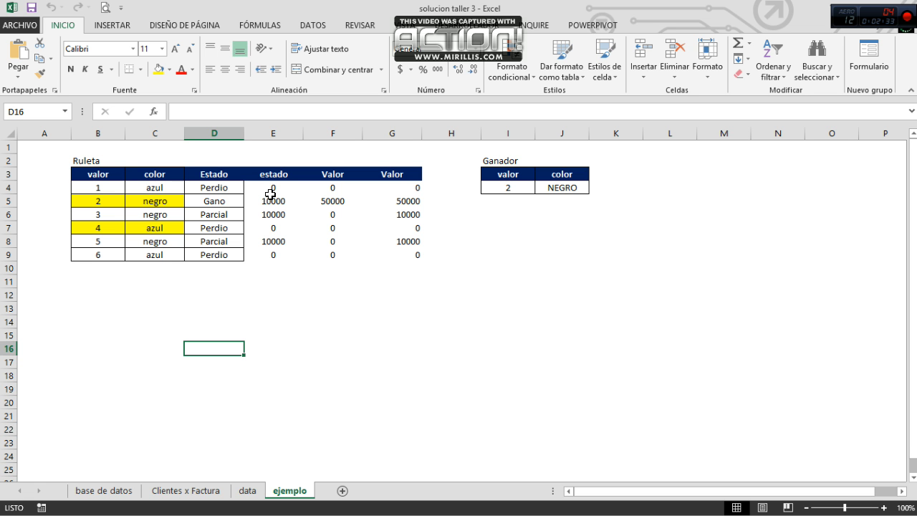
{"action": "type", "text": "+s"}
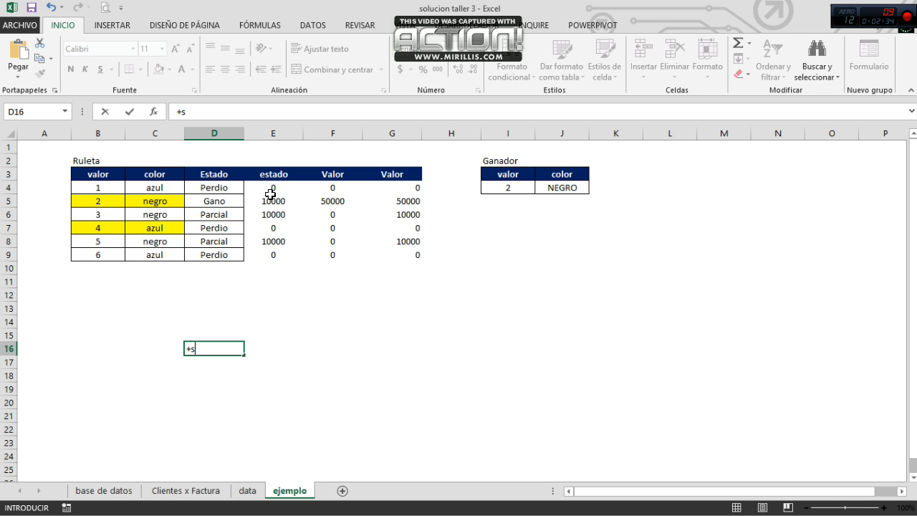
{"action": "type", "text": "i("}
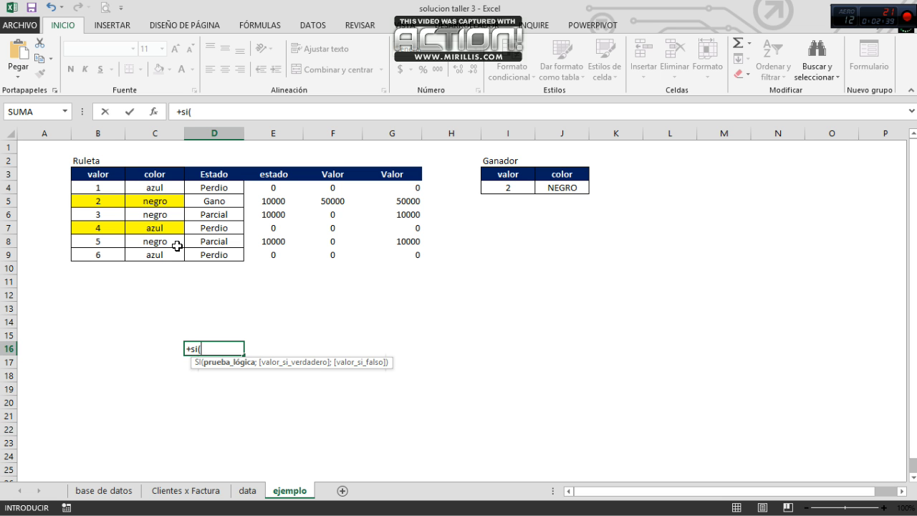
{"action": "key", "text": "Escape"}
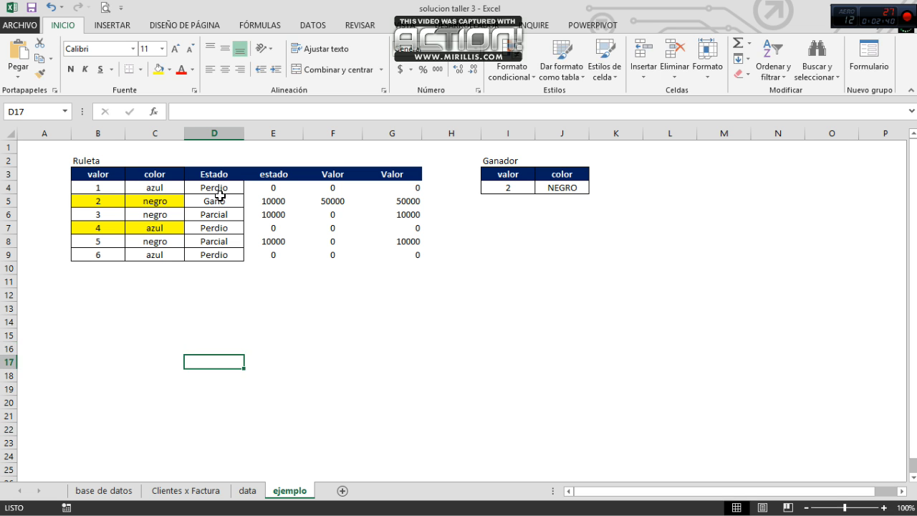
Step: Clear the Estado cell D4 and begin a SI formula there that tests whether B4 equals the absolute reference $I$4
{"action": "left_click", "coordinate": [222, 187]}
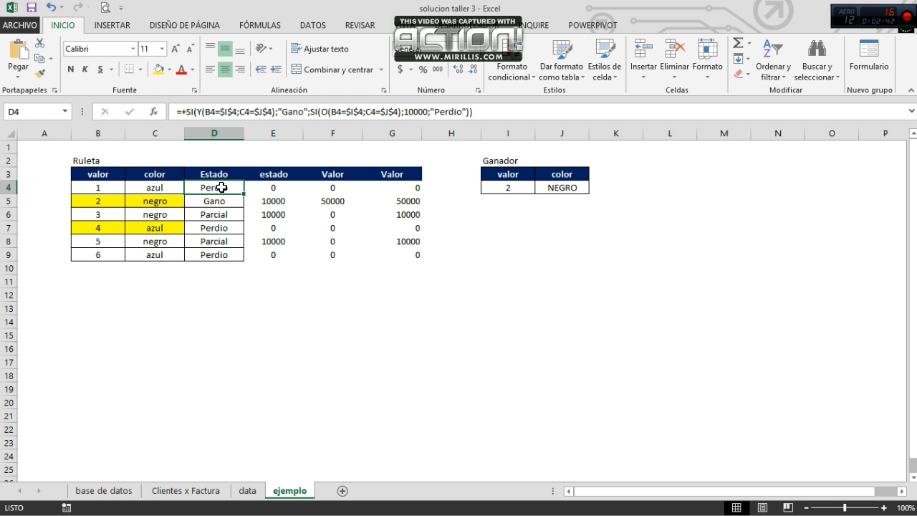
{"action": "key", "text": "Delete"}
{"action": "type", "text": "+si("}
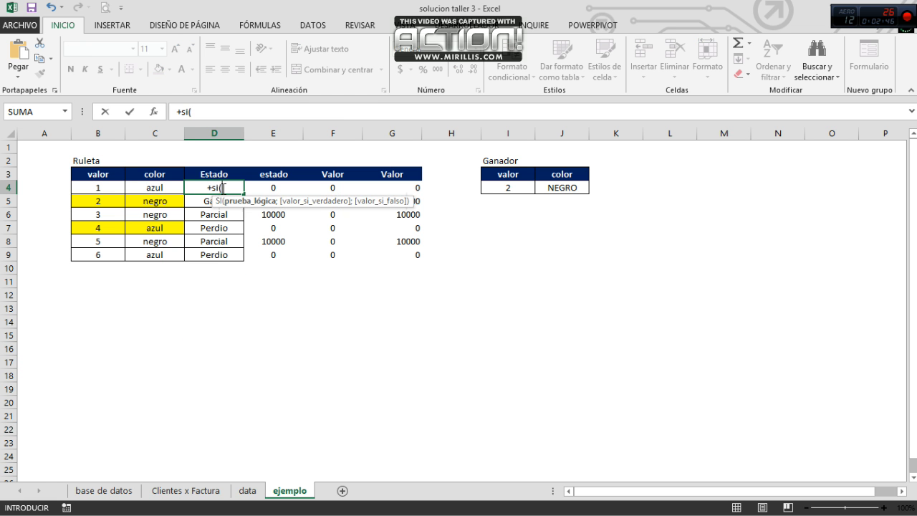
{"action": "left_click", "coordinate": [106, 187]}
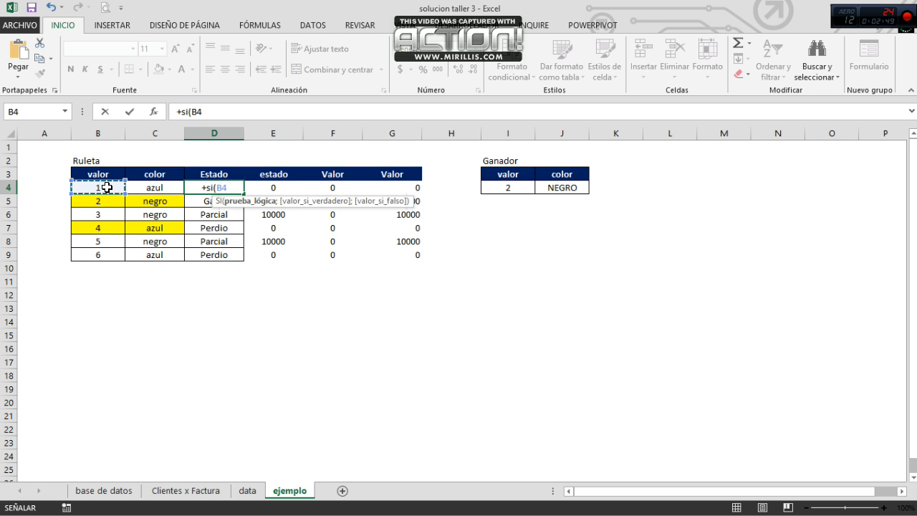
{"action": "type", "text": "="}
{"action": "left_click", "coordinate": [518, 187]}
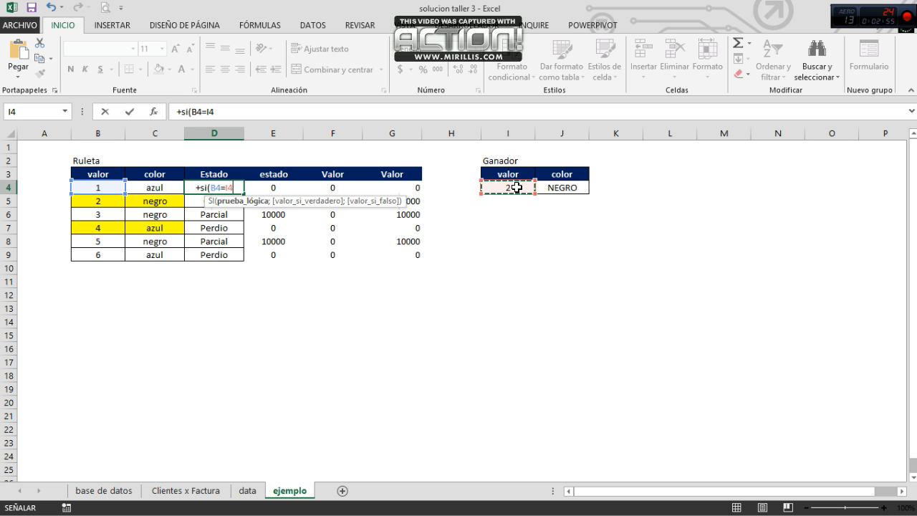
{"action": "key", "text": "F4"}
{"action": "type", "text": ";"}
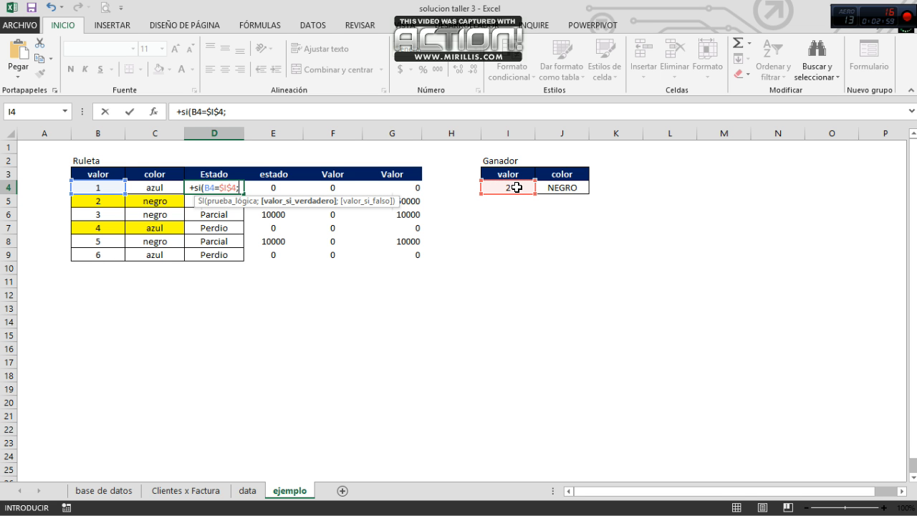
{"action": "type", "text": "\""}
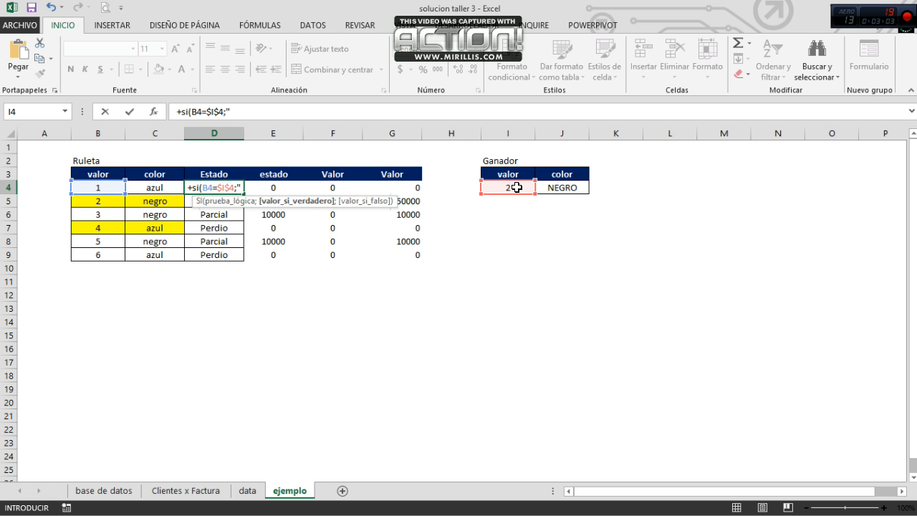
{"action": "type", "text": "gano"}
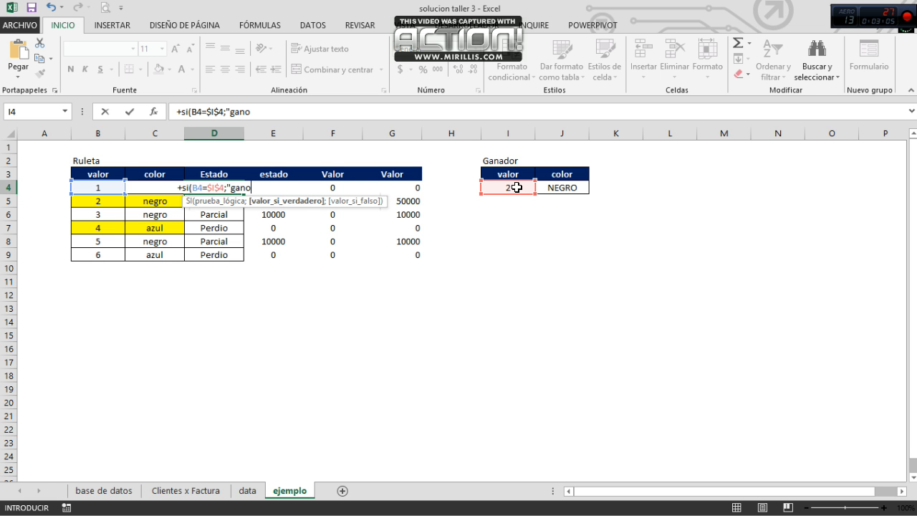
{"action": "type", "text": "\""}
{"action": "type", "text": ";0"}
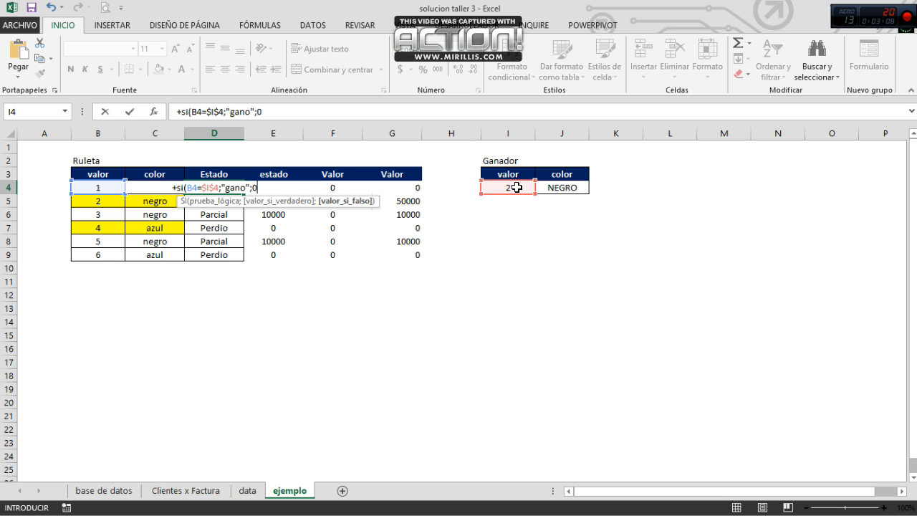
Step: Complete the D4 formula so it returns "gano" when the test is true and "Perdio" when it is false, and enter it
{"action": "key", "text": "BackSpace"}
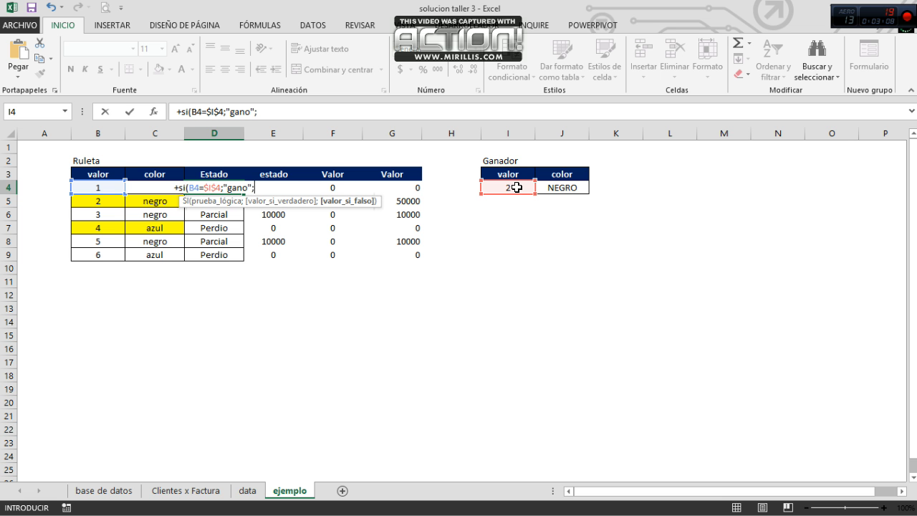
{"action": "type", "text": "Per"}
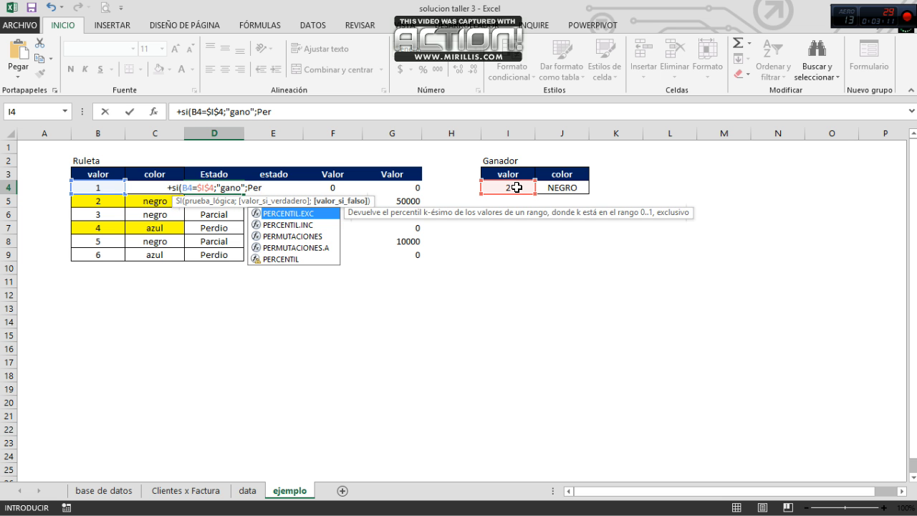
{"action": "key", "text": "BackSpace"}
{"action": "key", "text": "BackSpace"}
{"action": "key", "text": "BackSpace"}
{"action": "type", "text": "\"P"}
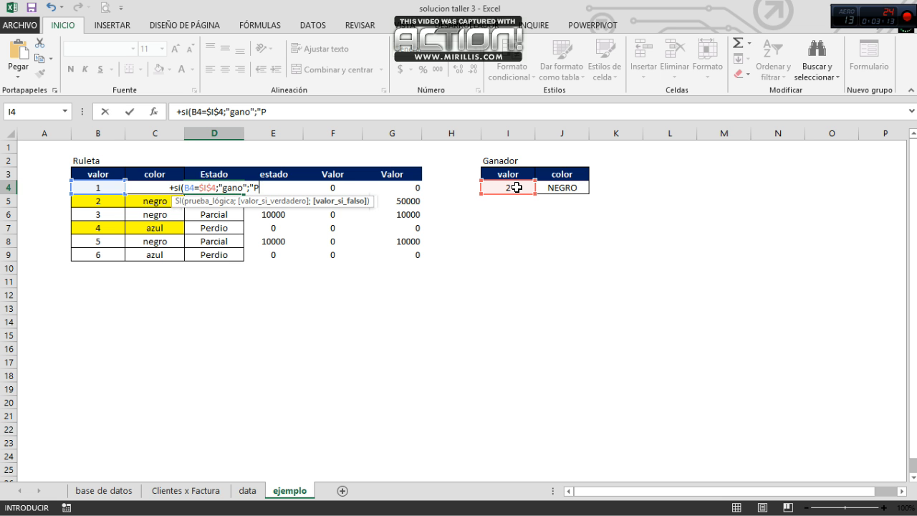
{"action": "type", "text": "erdio\""}
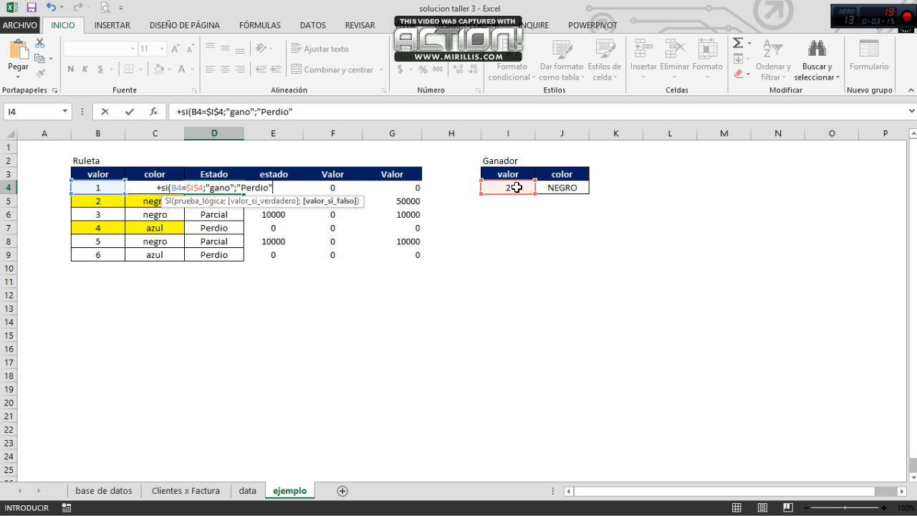
{"action": "type", "text": ")"}
{"action": "key", "text": "ctrl+Return"}
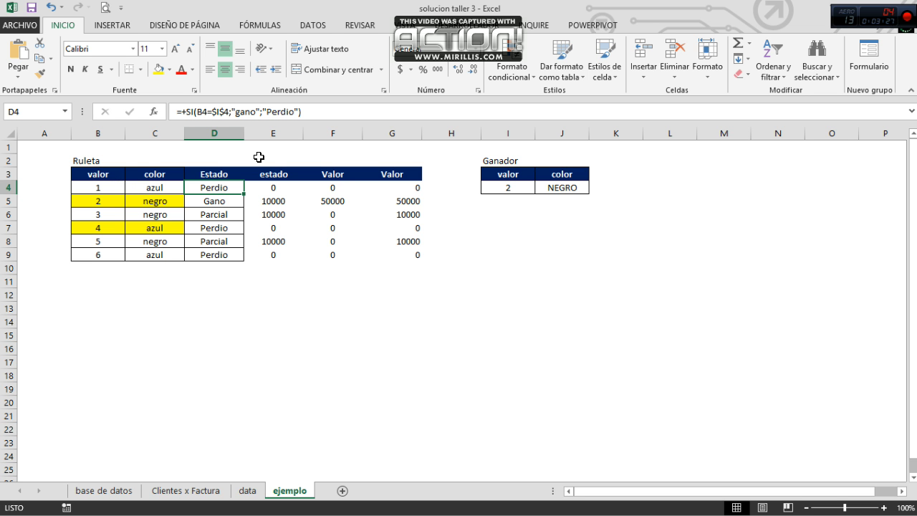
Step: Insert a Y function around the B4=$I$4 test in the D4 formula and add a separator for a second condition
{"action": "left_click", "coordinate": [292, 316]}
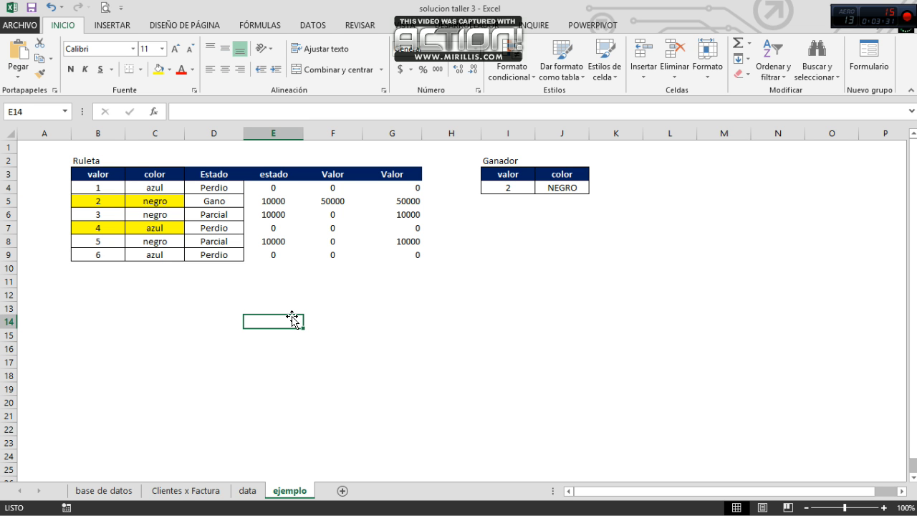
{"action": "left_click", "coordinate": [214, 189]}
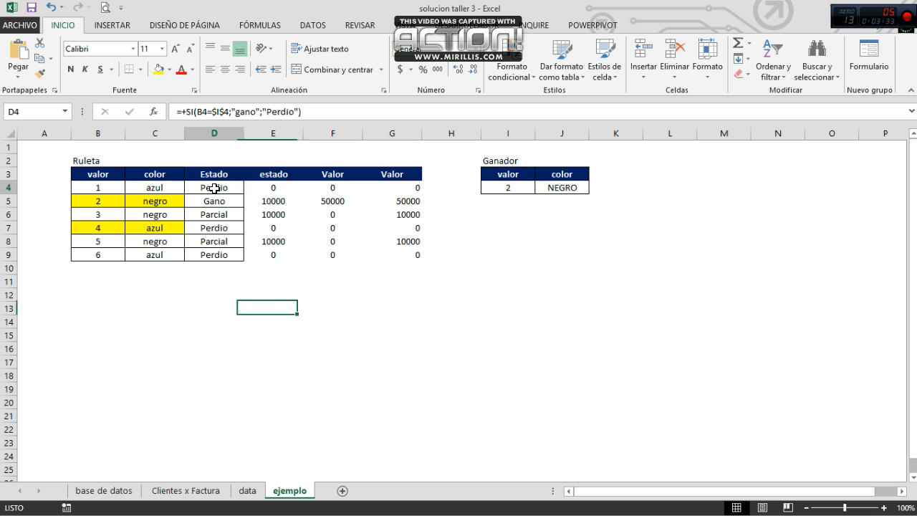
{"action": "left_click", "coordinate": [200, 112]}
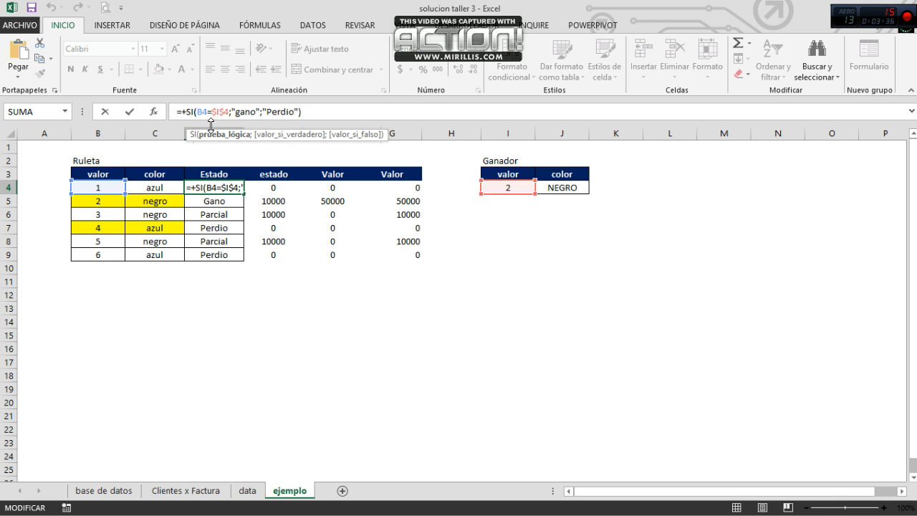
{"action": "type", "text": "y("}
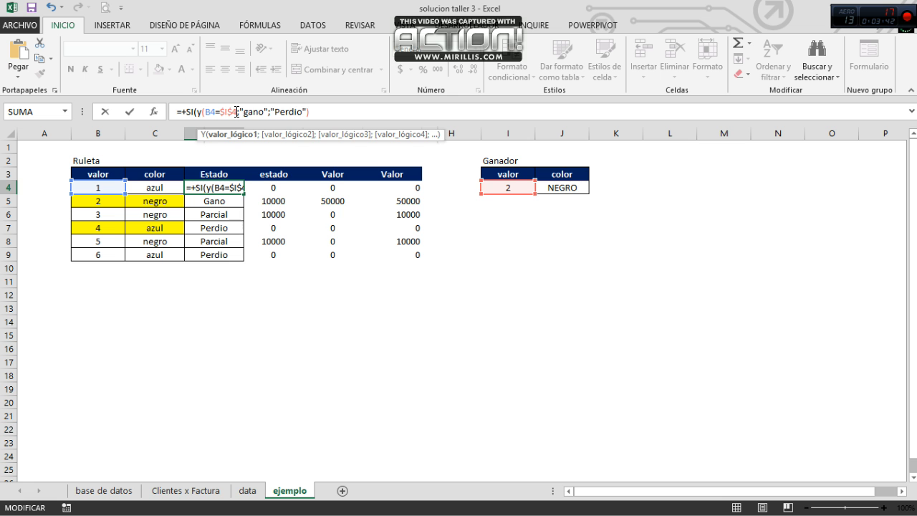
{"action": "right_click", "coordinate": [236, 112]}
{"action": "key", "text": "Escape"}
{"action": "type", "text": ";"}
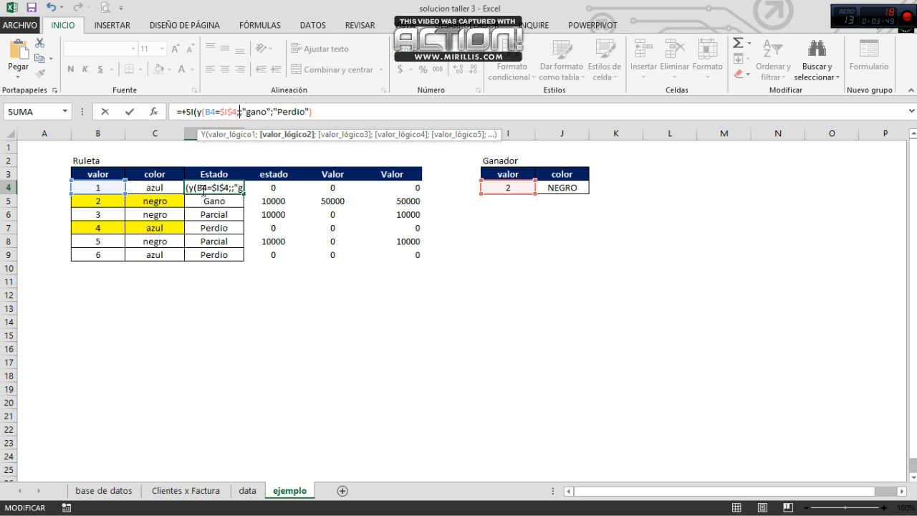
Step: Add C4=$J$4 as the second condition of the Y function in D4, close the function and enter the formula
{"action": "left_click", "coordinate": [168, 191]}
{"action": "type", "text": "="}
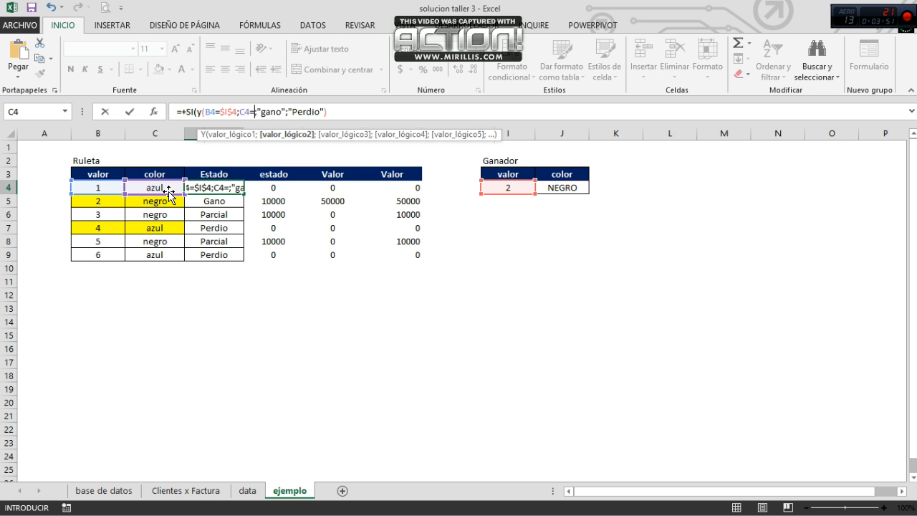
{"action": "left_click", "coordinate": [565, 194]}
{"action": "key", "text": "F4"}
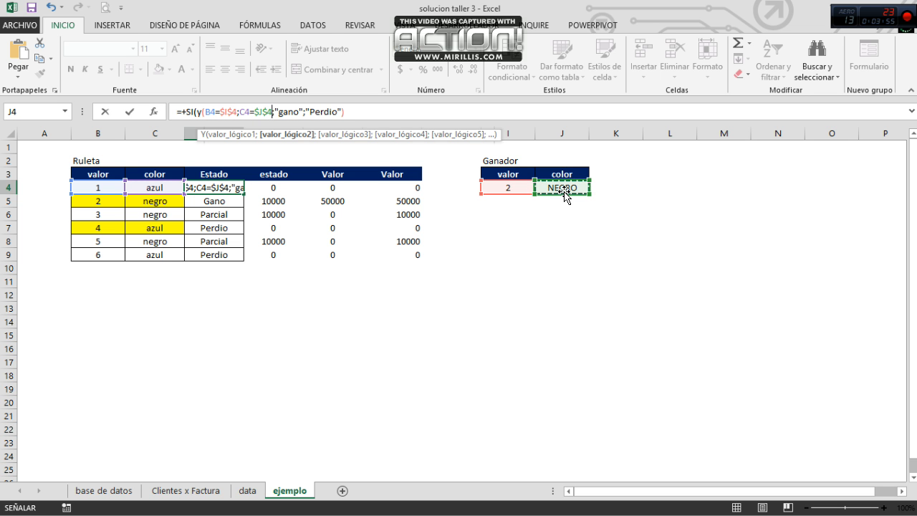
{"action": "type", "text": ")"}
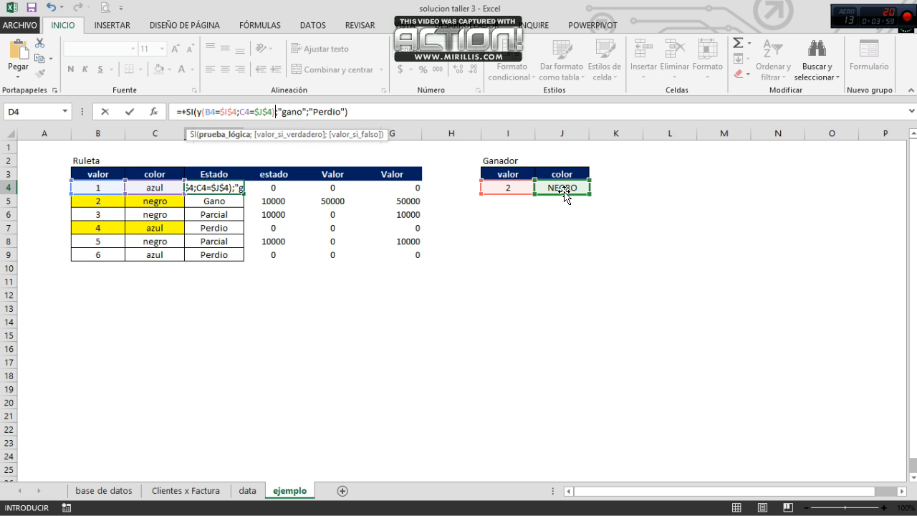
{"action": "key", "text": "Return"}
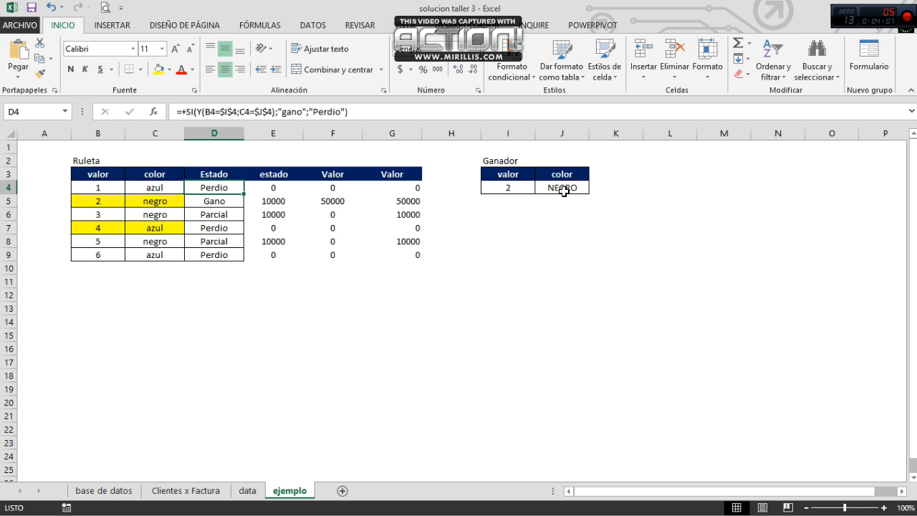
Step: Try the D4 formula in cell D5 by copying it there, and undo the paste
{"action": "key", "text": "ctrl+c"}
{"action": "key", "text": "Down"}
{"action": "key", "text": "ctrl+v"}
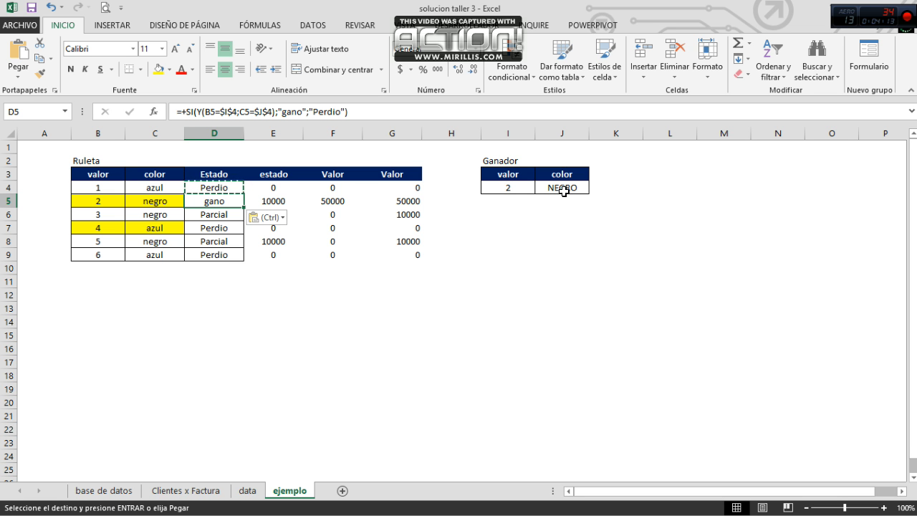
{"action": "key", "text": "ctrl+z"}
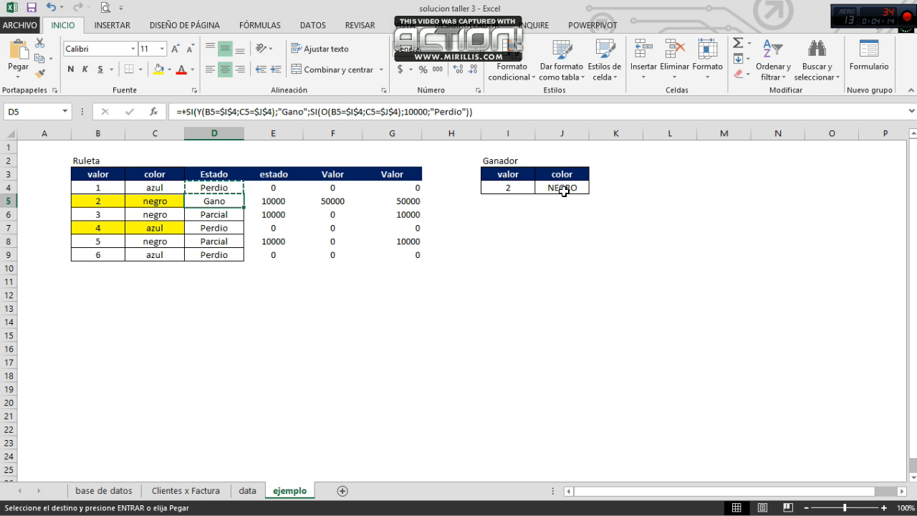
Step: Compare the new D4 formula with the existing Estado formulas and results in D5 through D8
{"action": "key", "text": "Up"}
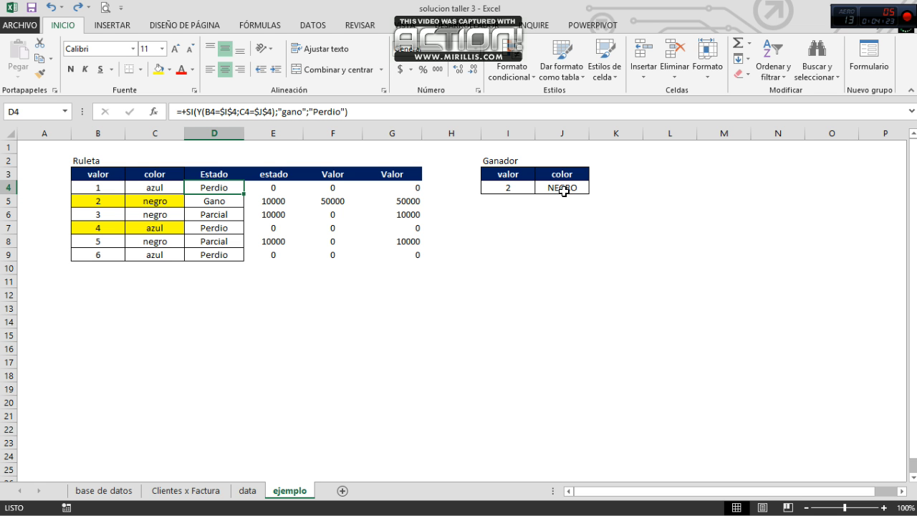
{"action": "key", "text": "Down"}
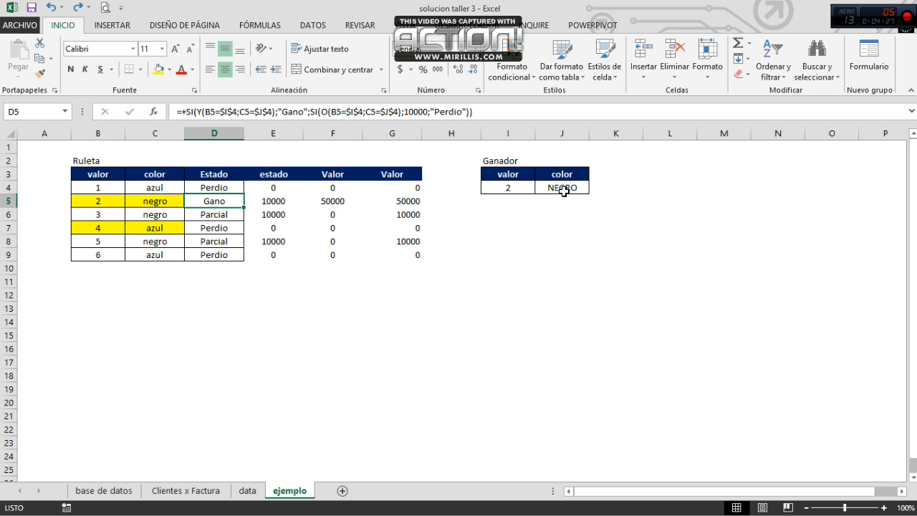
{"action": "key", "text": "Down"}
{"action": "key", "text": "Down"}
{"action": "key", "text": "Down"}
{"action": "key", "text": "Up"}
{"action": "key", "text": "Up"}
{"action": "key", "text": "Up"}
{"action": "key", "text": "Up"}
{"action": "key", "text": "Down"}
{"action": "key", "text": "Up"}
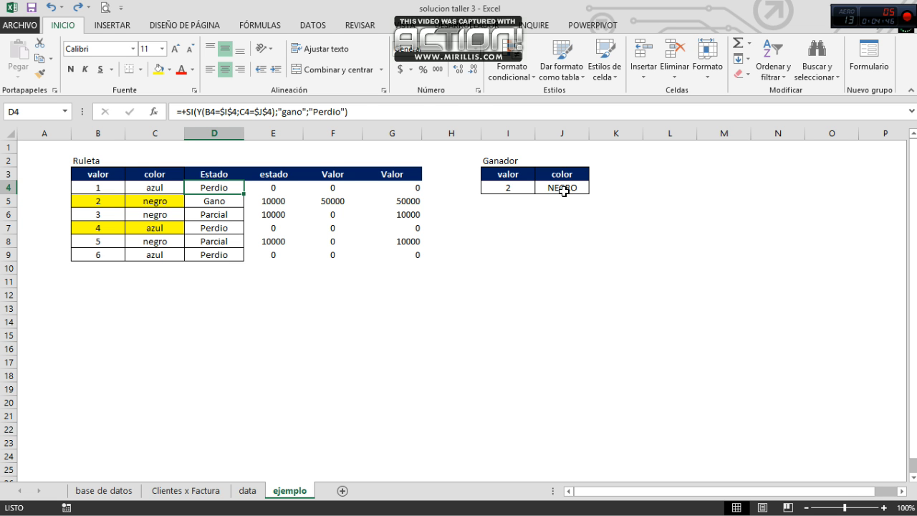
{"action": "key", "text": "Down"}
{"action": "key", "text": "Down"}
{"action": "key", "text": "Down"}
{"action": "key", "text": "Down"}
{"action": "key", "text": "Up"}
{"action": "key", "text": "Up"}
{"action": "key", "text": "Up"}
{"action": "key", "text": "Up"}
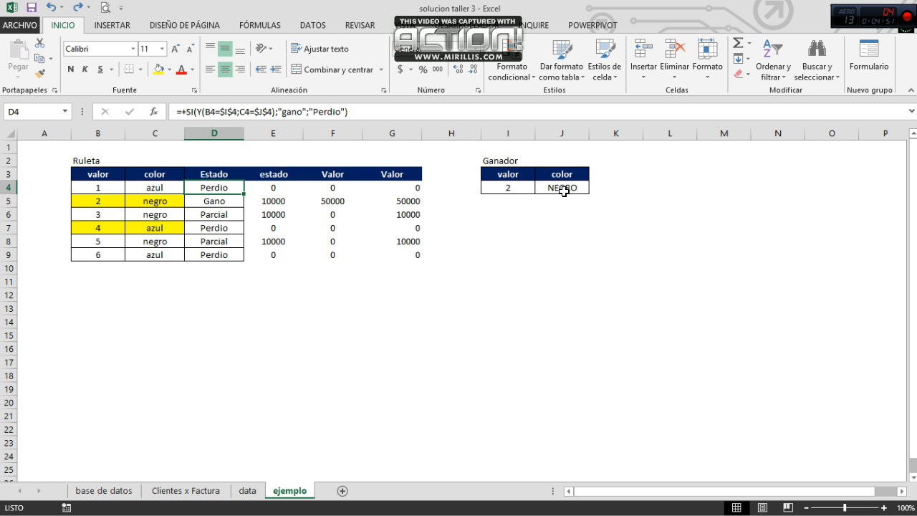
Step: Nest a SI with an O function before "Perdio" in the D4 formula, with B4=I4 as its first condition
{"action": "left_click", "coordinate": [310, 112]}
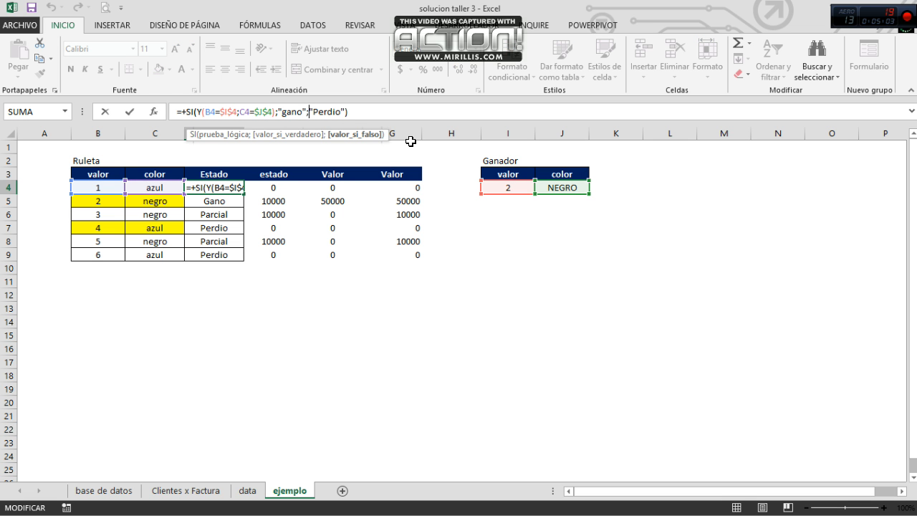
{"action": "type", "text": "si("}
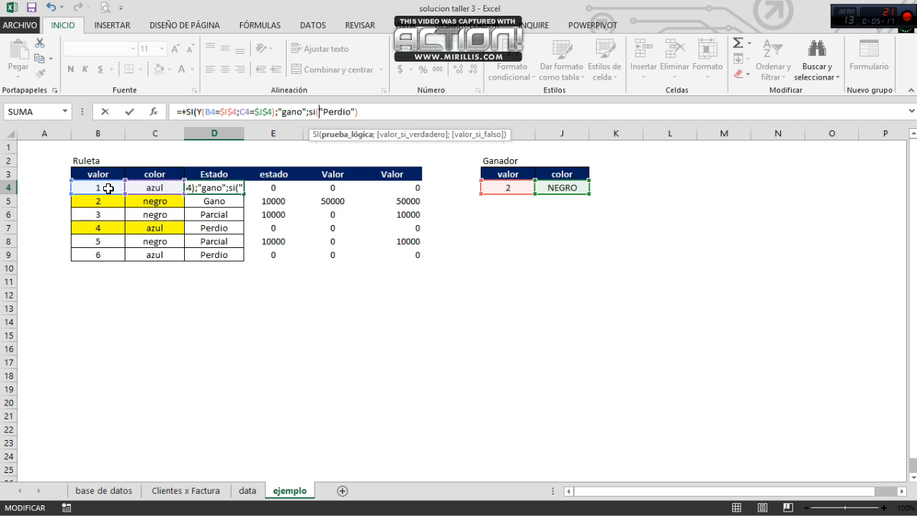
{"action": "type", "text": "o("}
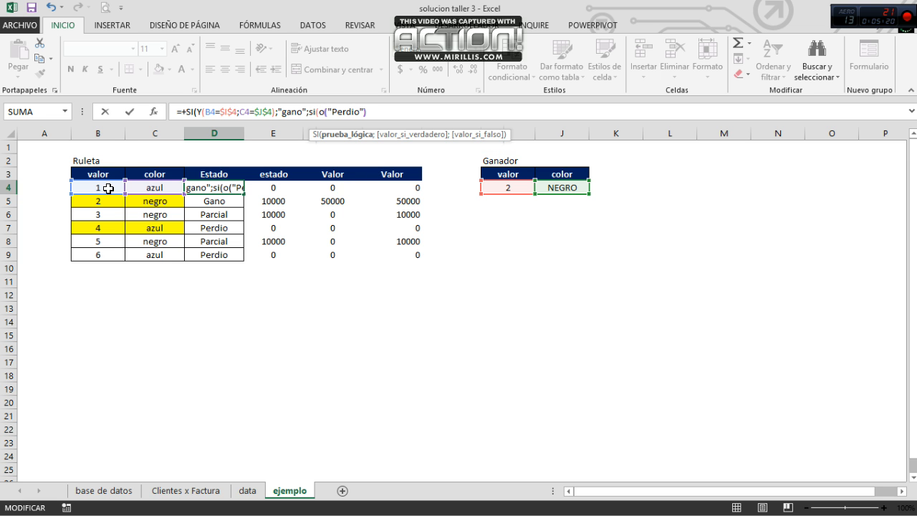
{"action": "left_click", "coordinate": [97, 188]}
{"action": "type", "text": "="}
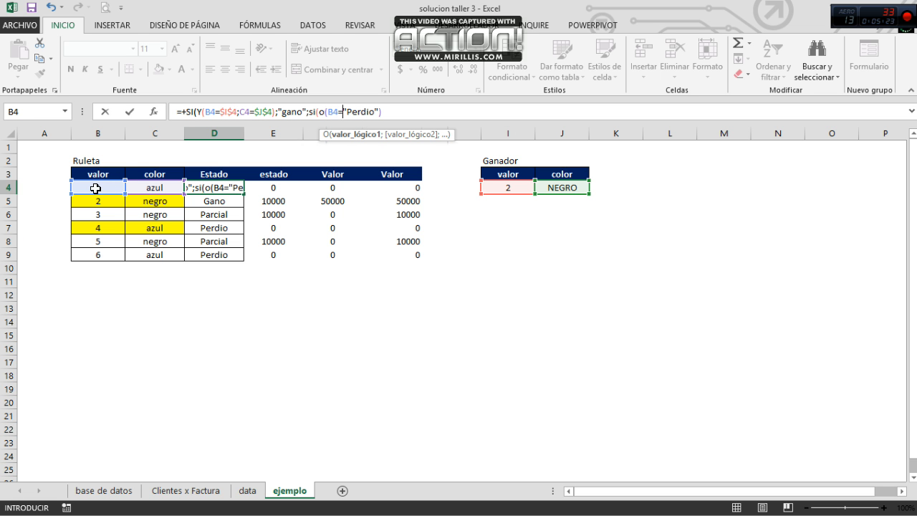
{"action": "left_click", "coordinate": [500, 189]}
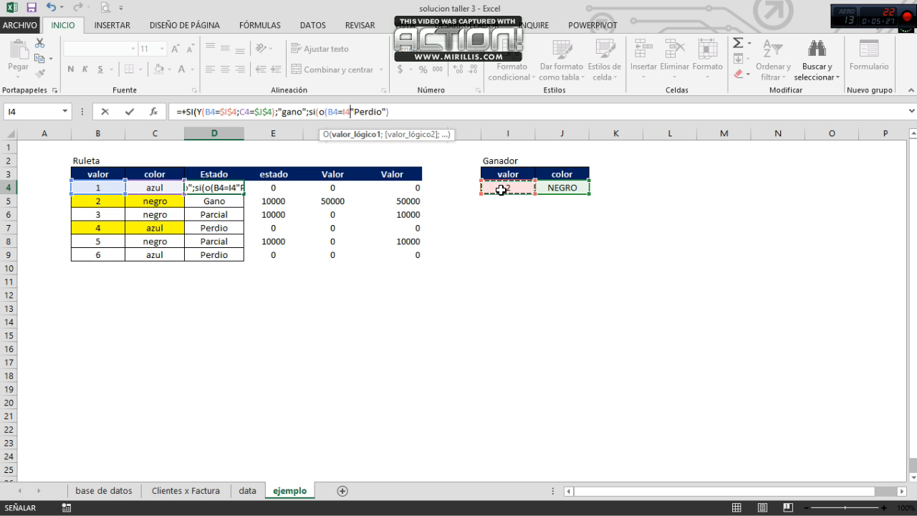
{"action": "type", "text": ";"}
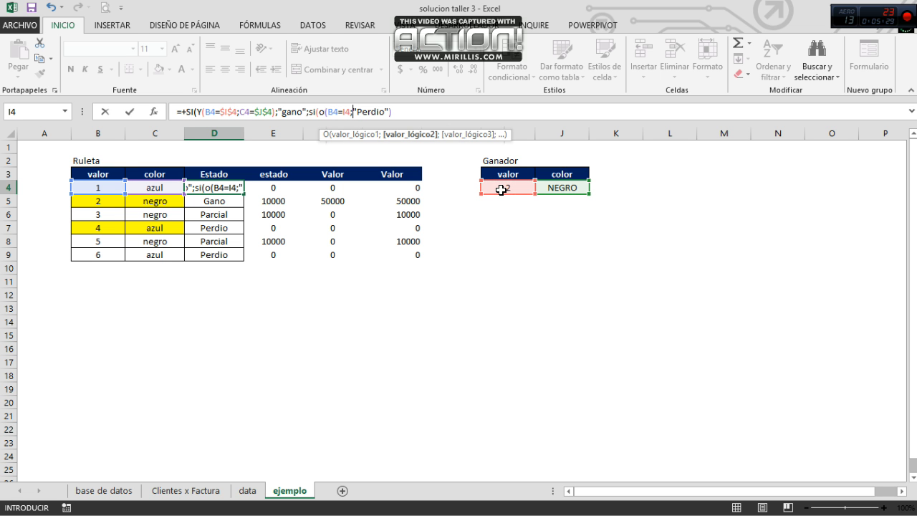
Step: Add C4=$J$4 as the O function's second condition and make its I4 reference absolute as $I$4
{"action": "left_click", "coordinate": [154, 187]}
{"action": "type", "text": "="}
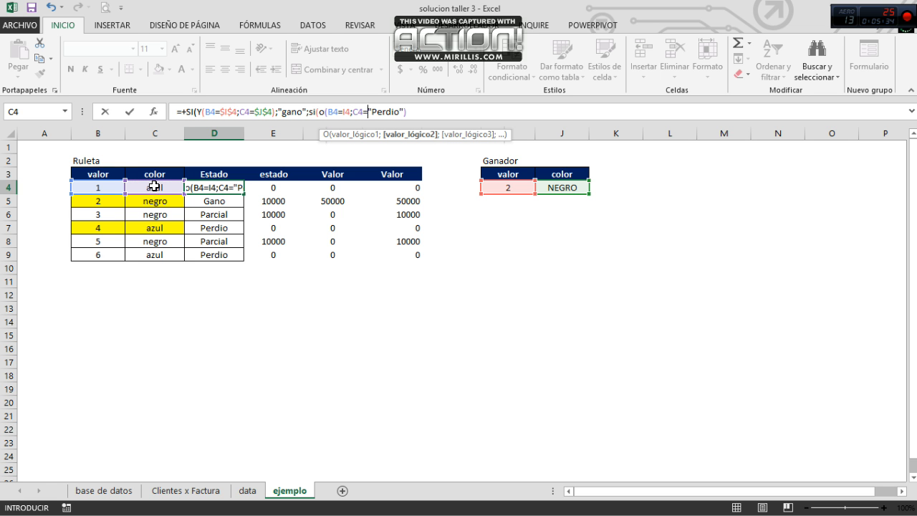
{"action": "left_click", "coordinate": [568, 189]}
{"action": "key", "text": "F4"}
{"action": "left_click", "coordinate": [343, 112]}
{"action": "key", "text": "F4"}
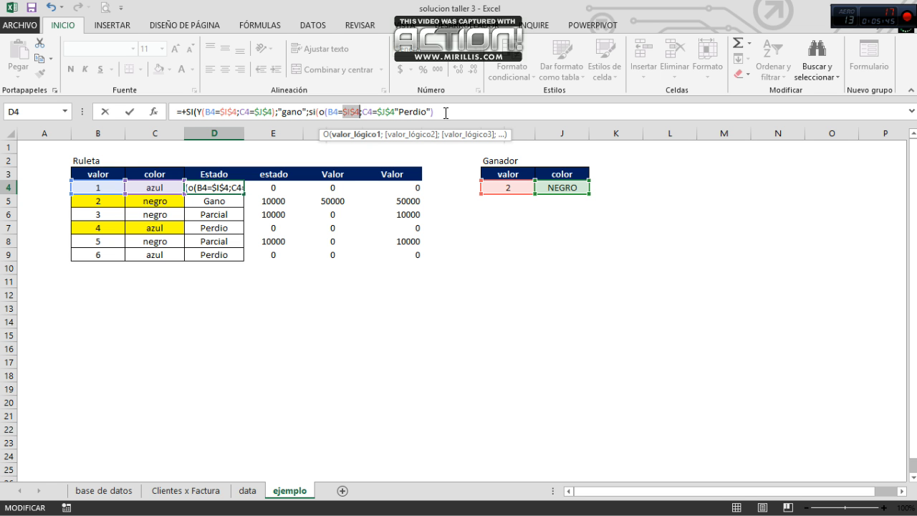
Step: Close the O function, make the nested SI return "Parcial" when true and "Perdio" when false, and enter the D4 formula
{"action": "left_click", "coordinate": [398, 112]}
{"action": "key", "text": "Left"}
{"action": "type", "text": ")"}
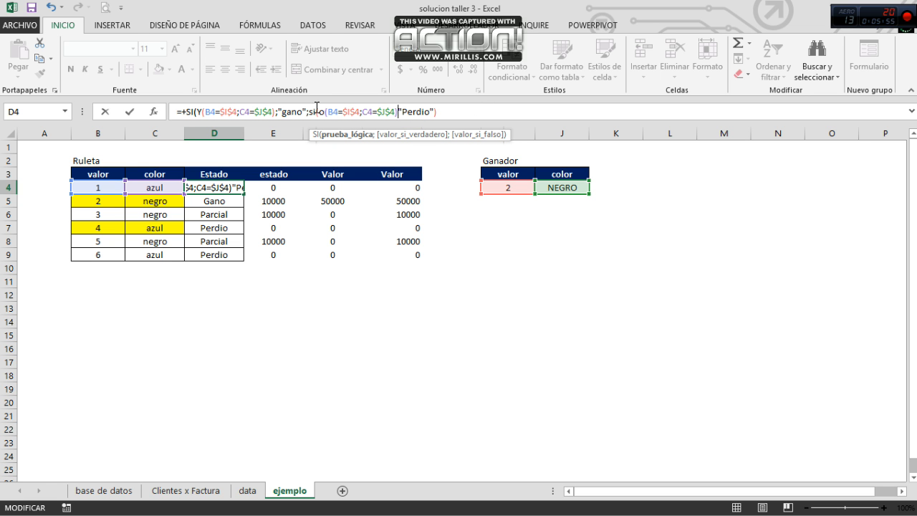
{"action": "type", "text": ";\""}
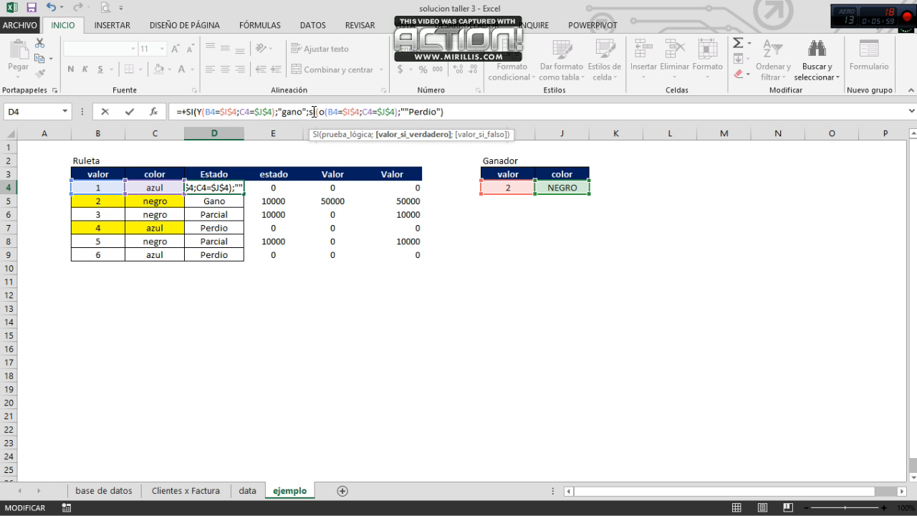
{"action": "type", "text": "Pa"}
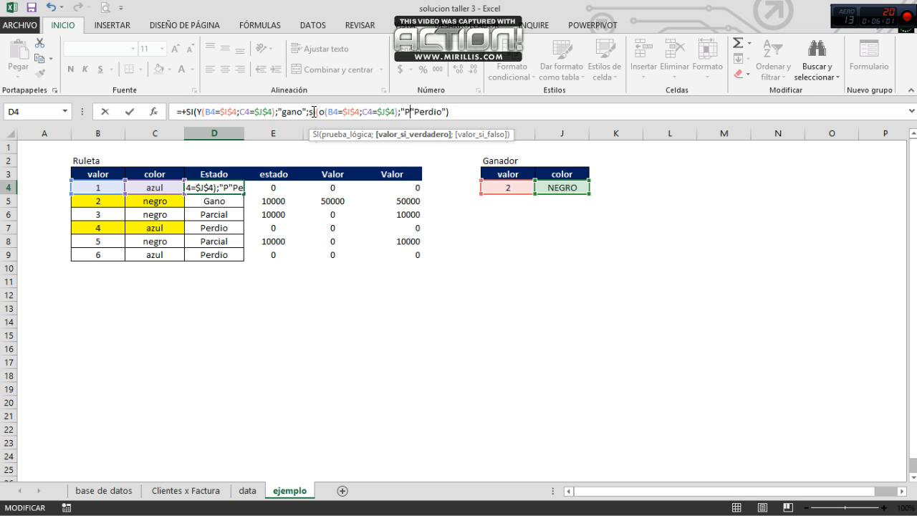
{"action": "type", "text": "rcial\""}
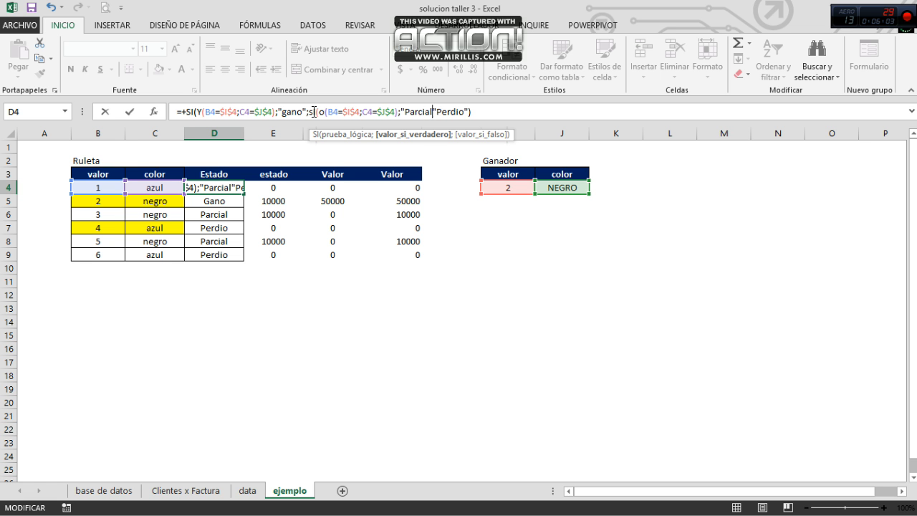
{"action": "type", "text": ";"}
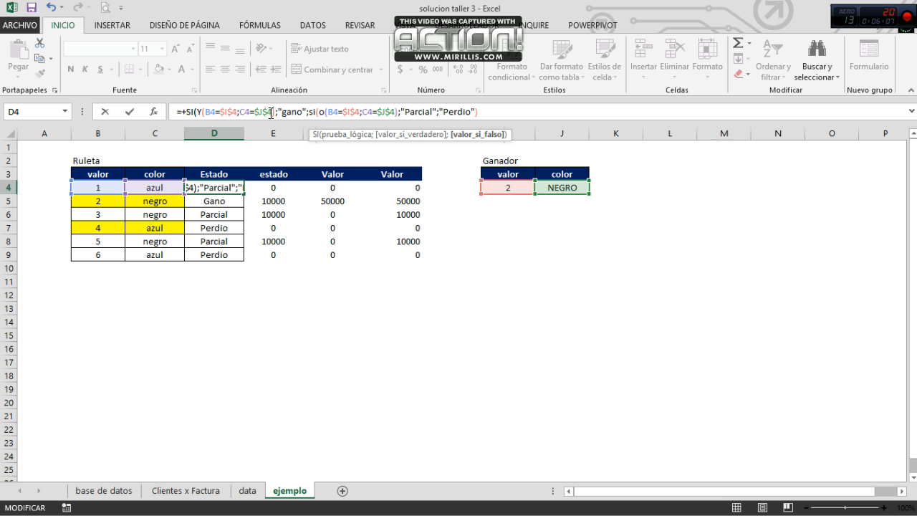
{"action": "left_click", "coordinate": [511, 112]}
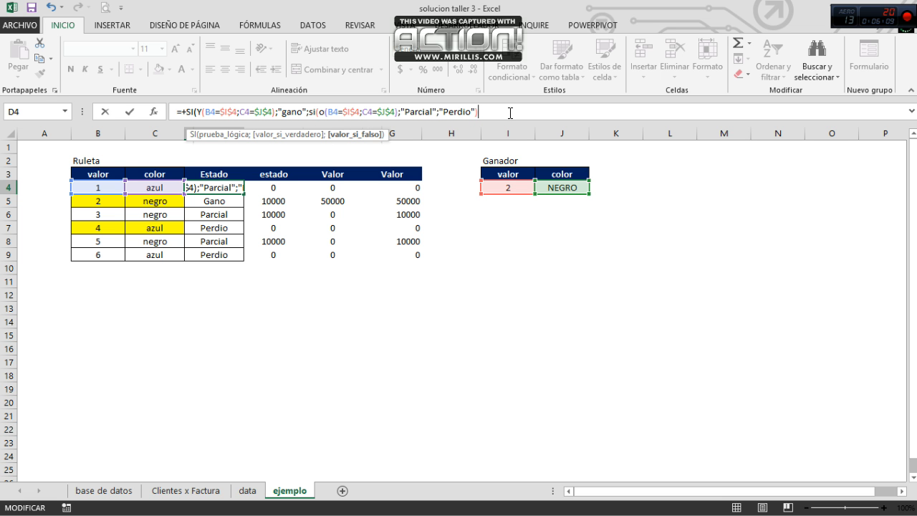
{"action": "type", "text": ")"}
{"action": "key", "text": "Return"}
Step: Copy the completed Estado formula from D4 into D5:D9
{"action": "key", "text": "Up"}
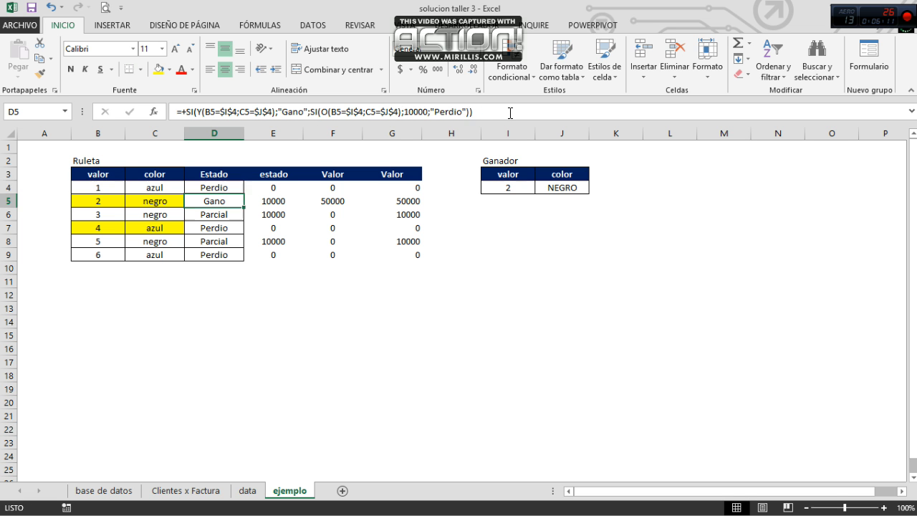
{"action": "key", "text": "ctrl+c"}
{"action": "key", "text": "Down"}
{"action": "key", "text": "shift+Down"}
{"action": "key", "text": "shift+Down"}
{"action": "key", "text": "shift+Down"}
{"action": "key", "text": "shift+Down"}
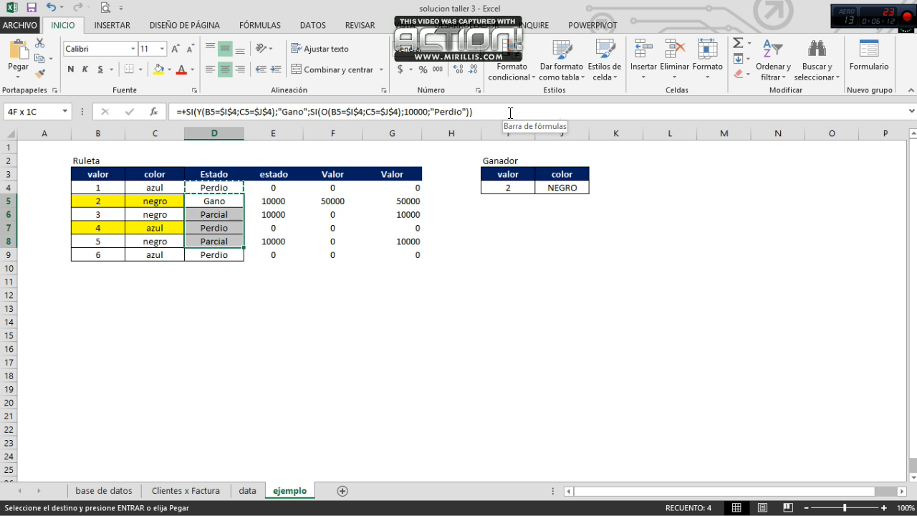
{"action": "key", "text": "ctrl+v"}
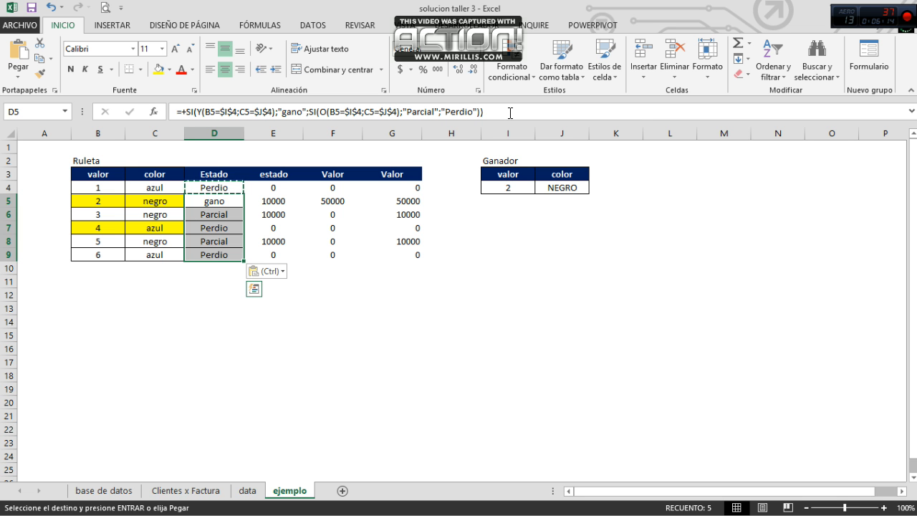
Step: Check the copied Estado formulas in D6 and D7 against the bet colors in their rows
{"action": "key", "text": "shift+Up"}
{"action": "key", "text": "shift+Up"}
{"action": "key", "text": "shift+Up"}
{"action": "key", "text": "shift+Up"}
{"action": "key", "text": "Down"}
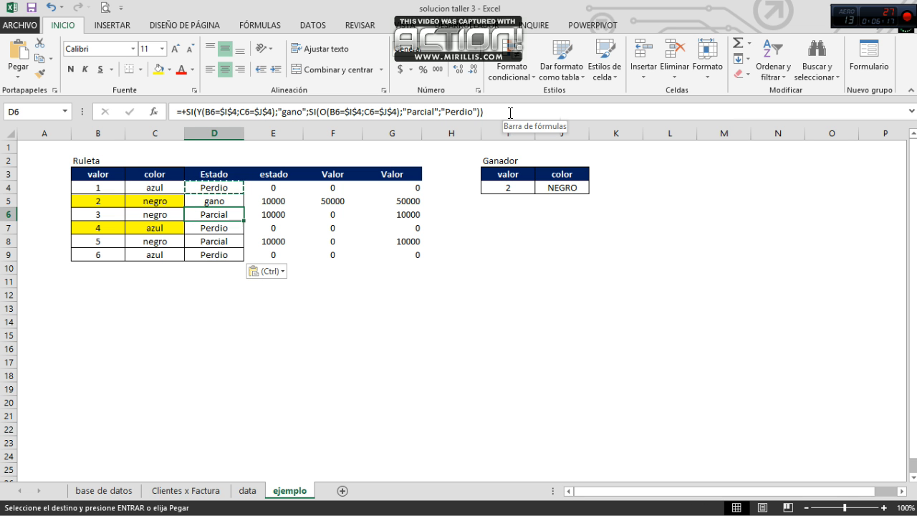
{"action": "key", "text": "Left"}
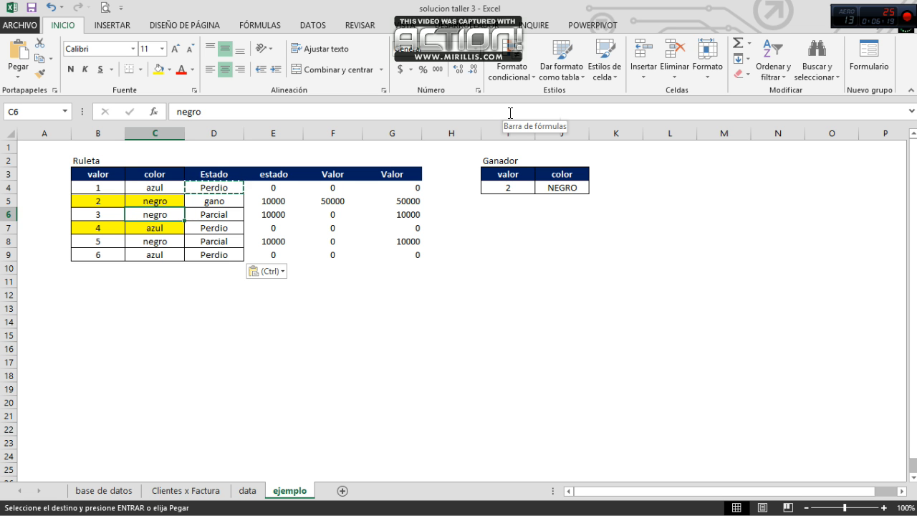
{"action": "key", "text": "Down"}
{"action": "key", "text": "Right"}
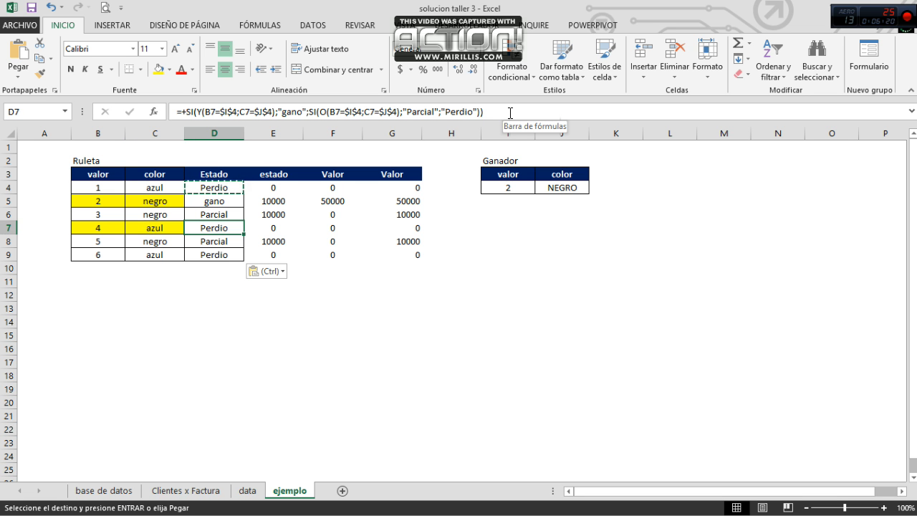
Step: Check the copied Estado formulas in D8 and D9 against the bets in their rows
{"action": "key", "text": "Down"}
{"action": "key", "text": "Left"}
{"action": "key", "text": "Left"}
{"action": "key", "text": "Right"}
{"action": "key", "text": "Right"}
{"action": "key", "text": "Down"}
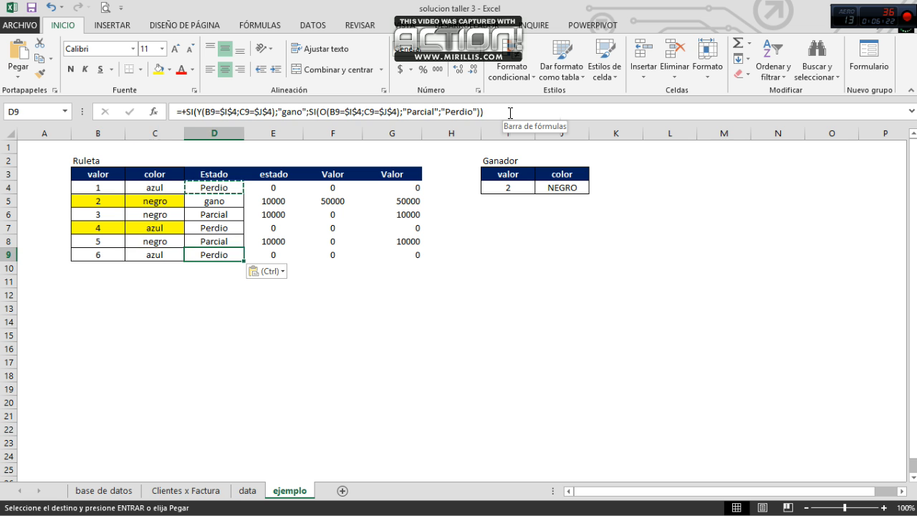
Step: Try 2 as the bet value in B9, and undo the entry
{"action": "key", "text": "Left"}
{"action": "key", "text": "Left"}
{"action": "key", "text": "Up"}
{"action": "key", "text": "Down"}
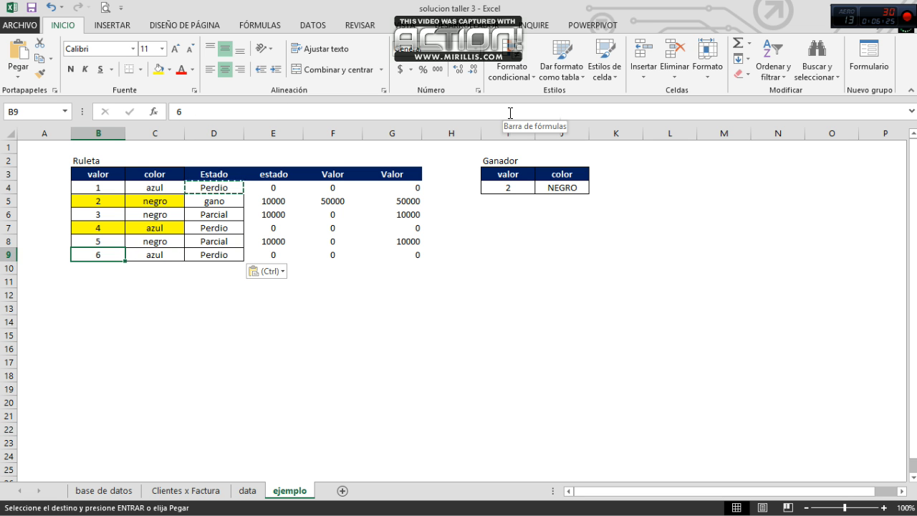
{"action": "type", "text": "2"}
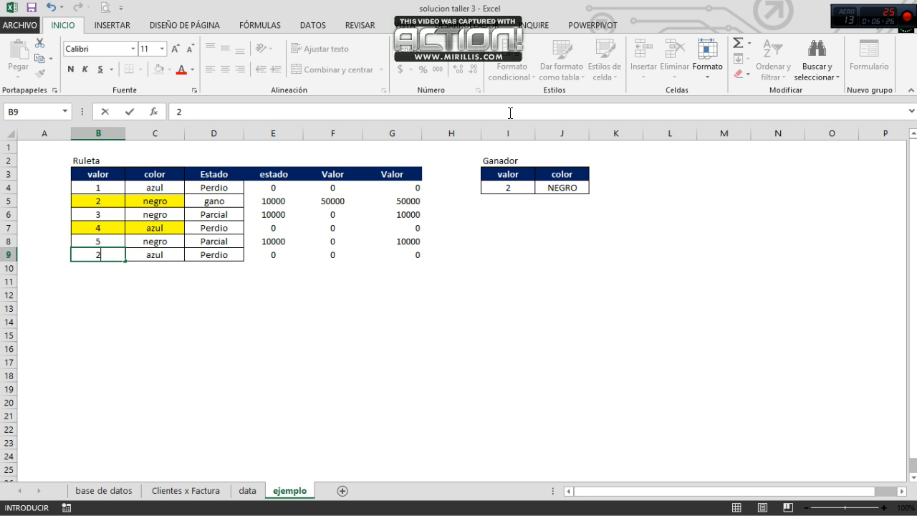
{"action": "key", "text": "ctrl+Return"}
{"action": "key", "text": "ctrl+z"}
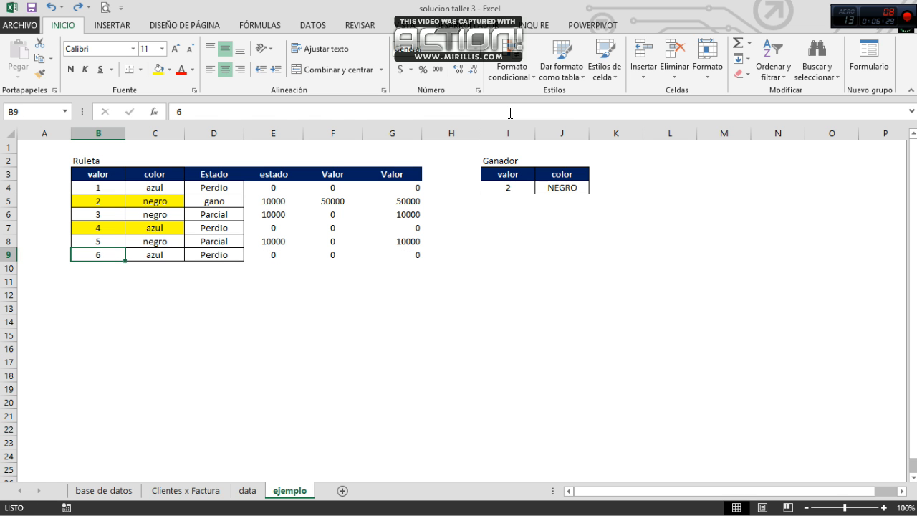
Step: Review the Estado formulas in D4:D9 and compare them with the estado formula in E5
{"action": "key", "text": "Right"}
{"action": "key", "text": "Right"}
{"action": "key", "text": "Right"}
{"action": "key", "text": "Left"}
{"action": "key", "text": "Up"}
{"action": "key", "text": "Up"}
{"action": "key", "text": "Up"}
{"action": "key", "text": "Up"}
{"action": "key", "text": "Up"}
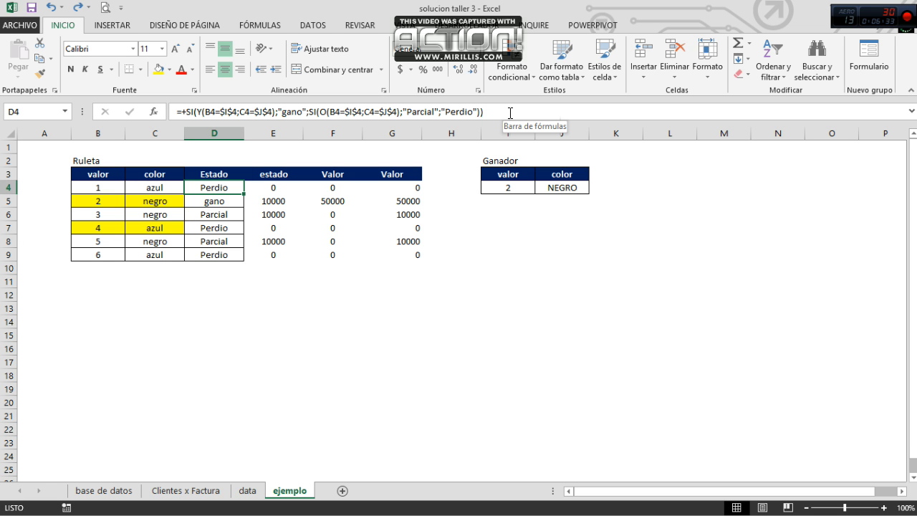
{"action": "key", "text": "Down"}
{"action": "key", "text": "Down"}
{"action": "key", "text": "Down"}
{"action": "key", "text": "Down"}
{"action": "key", "text": "Down"}
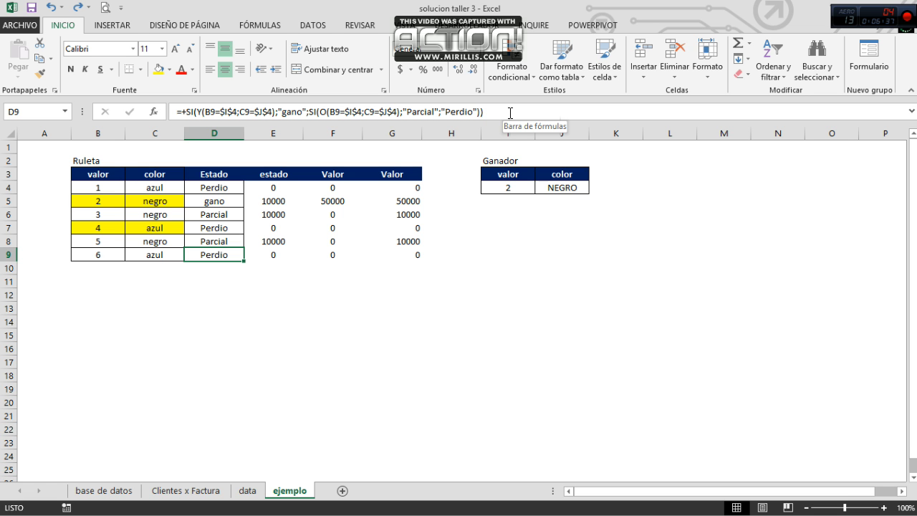
{"action": "key", "text": "Up"}
{"action": "key", "text": "Up"}
{"action": "key", "text": "Up"}
{"action": "key", "text": "Up"}
{"action": "key", "text": "Up"}
{"action": "key", "text": "Up"}
{"action": "key", "text": "Down"}
{"action": "key", "text": "Right"}
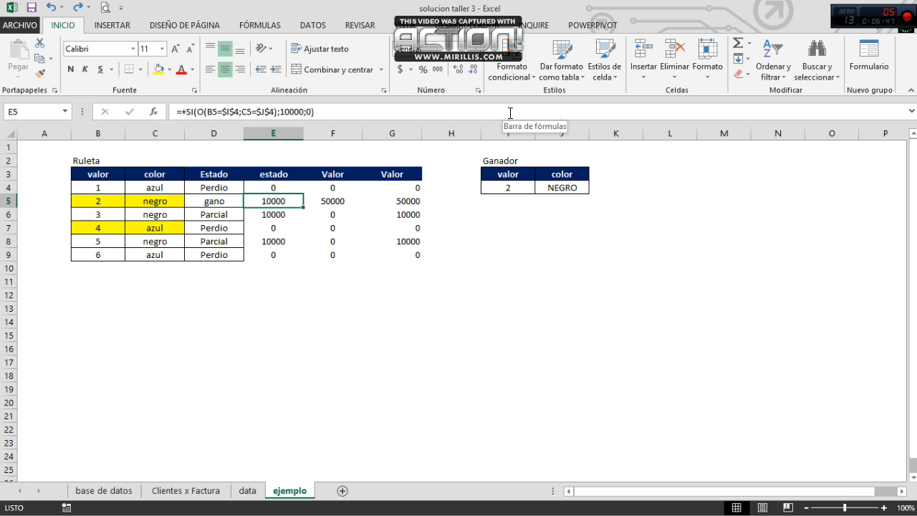
{"action": "key", "text": "Left"}
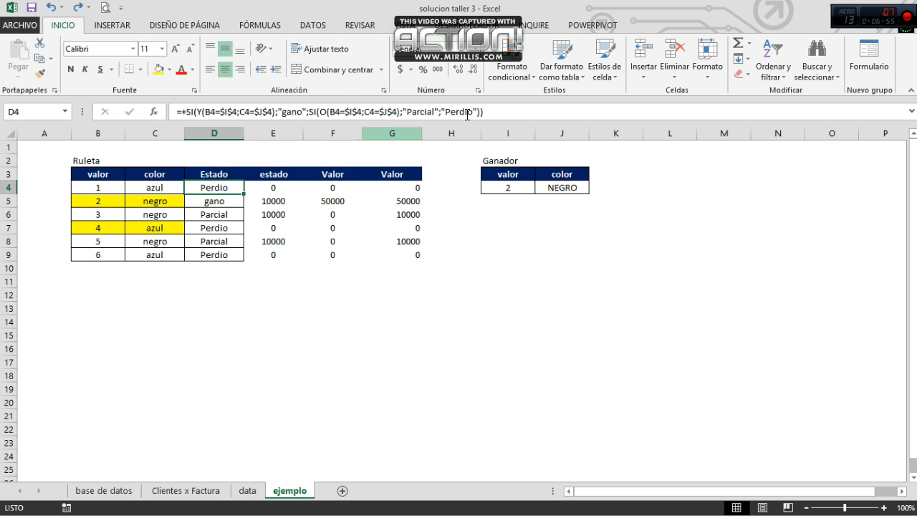
Step: Replace the E4 formula with the text of the nested SI formula from D4
{"action": "triple_click", "coordinate": [212, 102]}
{"action": "key", "text": "ctrl+c"}
{"action": "key", "text": "Tab"}
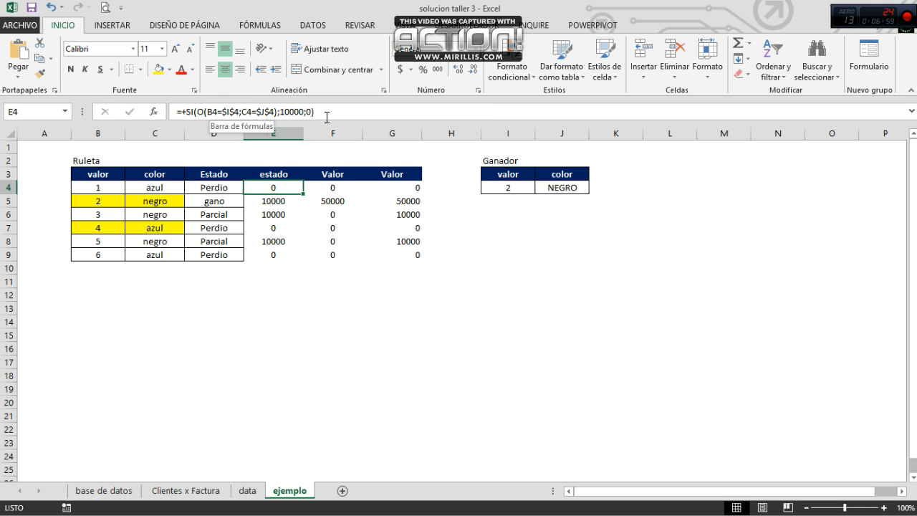
{"action": "left_click_drag", "start_coordinate": [327, 112], "coordinate": [106, 107]}
{"action": "key", "text": "ctrl+v"}
{"action": "key", "text": "ctrl+Return"}
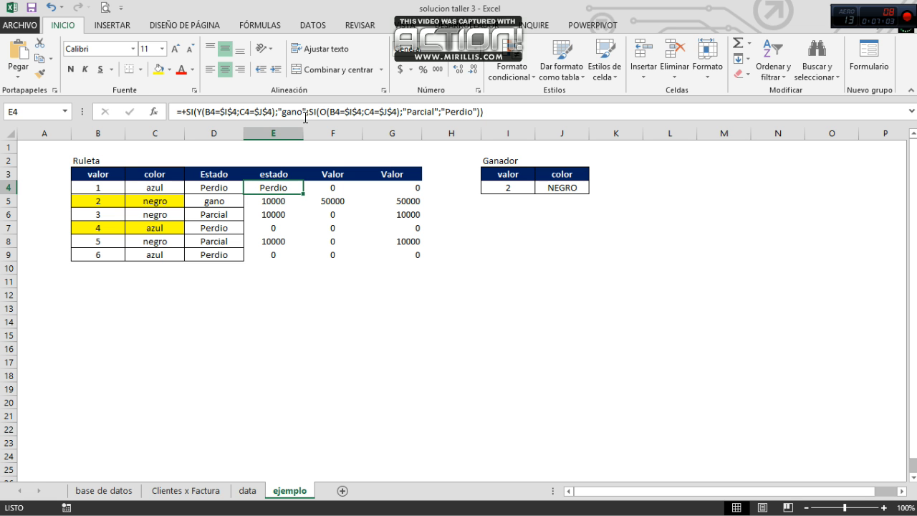
Step: Replace the "gano" result in the E4 formula with 50000
{"action": "left_click", "coordinate": [306, 113]}
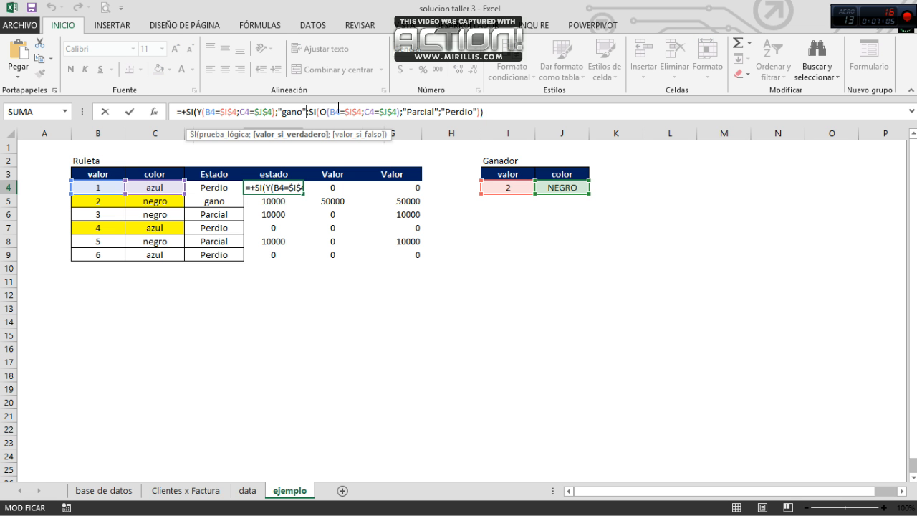
{"action": "key", "text": "BackSpace"}
{"action": "key", "text": "BackSpace"}
{"action": "key", "text": "BackSpace"}
{"action": "key", "text": "BackSpace"}
{"action": "key", "text": "BackSpace"}
{"action": "key", "text": "BackSpace"}
{"action": "type", "text": "50000"}
{"action": "key", "text": "ctrl+Return"}
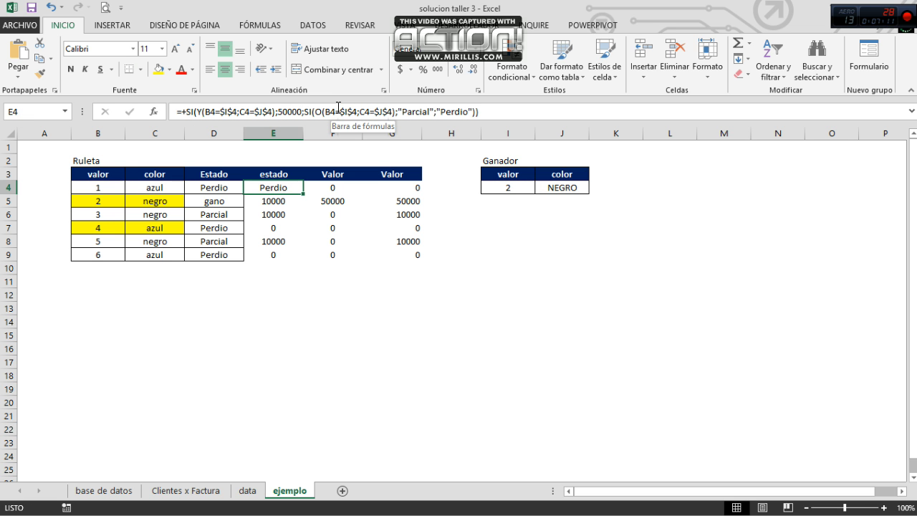
Step: Replace the "Parcial" result in the E4 formula with 10000
{"action": "left_click", "coordinate": [430, 112]}
{"action": "left_click", "coordinate": [430, 113]}
{"action": "key", "text": "BackSpace"}
{"action": "key", "text": "BackSpace"}
{"action": "key", "text": "BackSpace"}
{"action": "key", "text": "BackSpace"}
{"action": "key", "text": "BackSpace"}
{"action": "key", "text": "BackSpace"}
{"action": "key", "text": "BackSpace"}
{"action": "key", "text": "BackSpace"}
{"action": "key", "text": "BackSpace"}
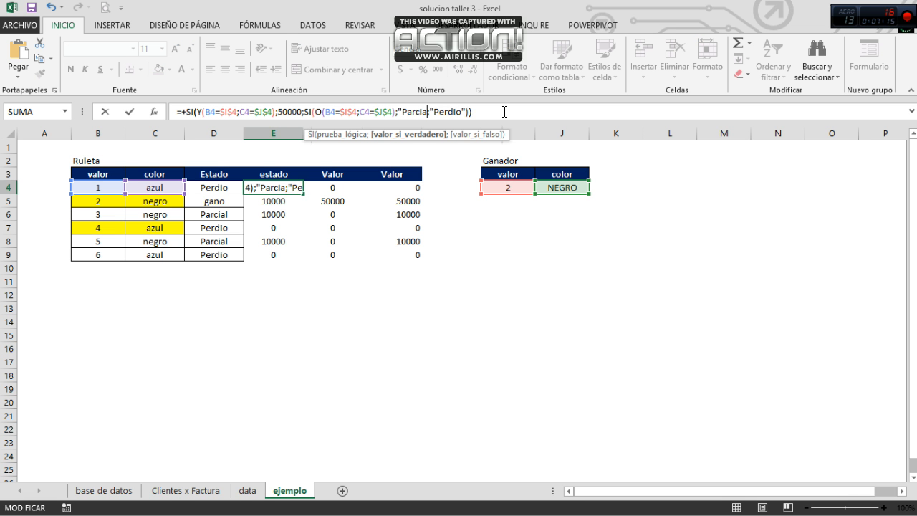
{"action": "type", "text": "10"}
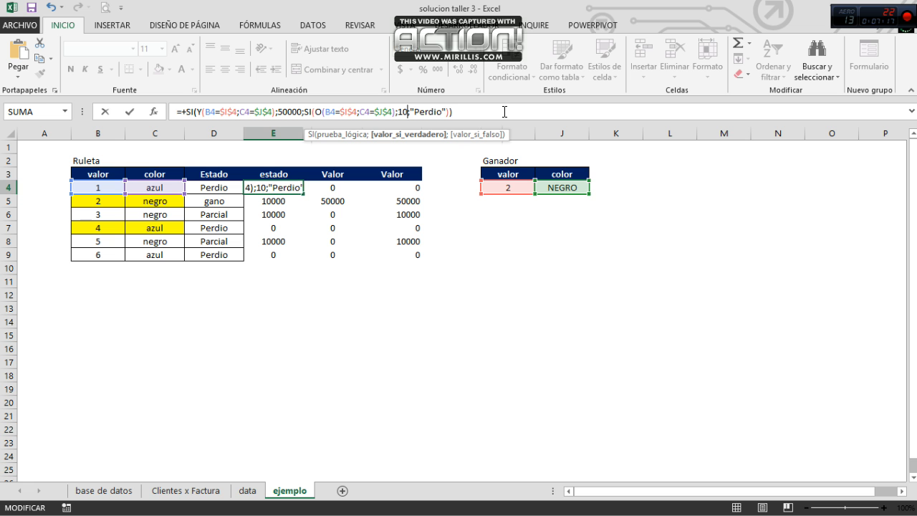
{"action": "type", "text": "000"}
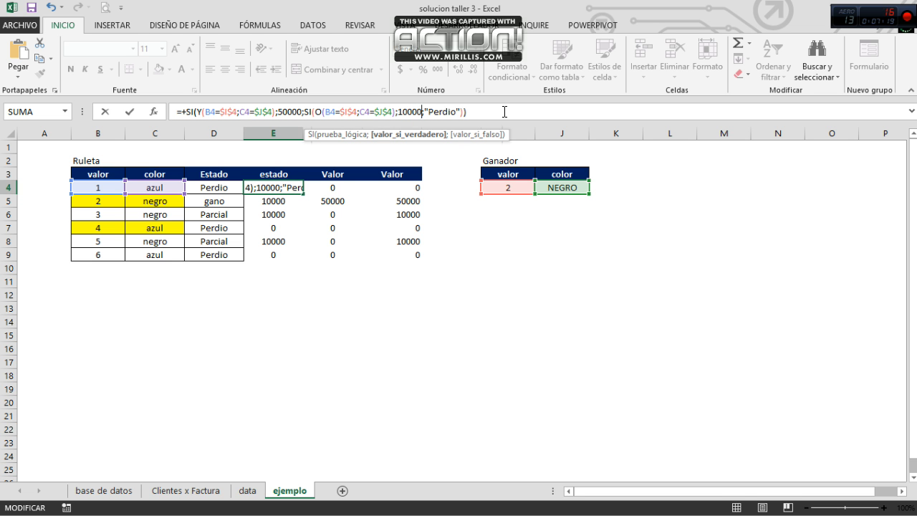
Step: Replace the "Perdio" result in the E4 formula with 0 and enter the formula
{"action": "left_click", "coordinate": [459, 112]}
{"action": "key", "text": "BackSpace"}
{"action": "key", "text": "BackSpace"}
{"action": "key", "text": "BackSpace"}
{"action": "key", "text": "BackSpace"}
{"action": "key", "text": "BackSpace"}
{"action": "key", "text": "BackSpace"}
{"action": "key", "text": "BackSpace"}
{"action": "key", "text": "BackSpace"}
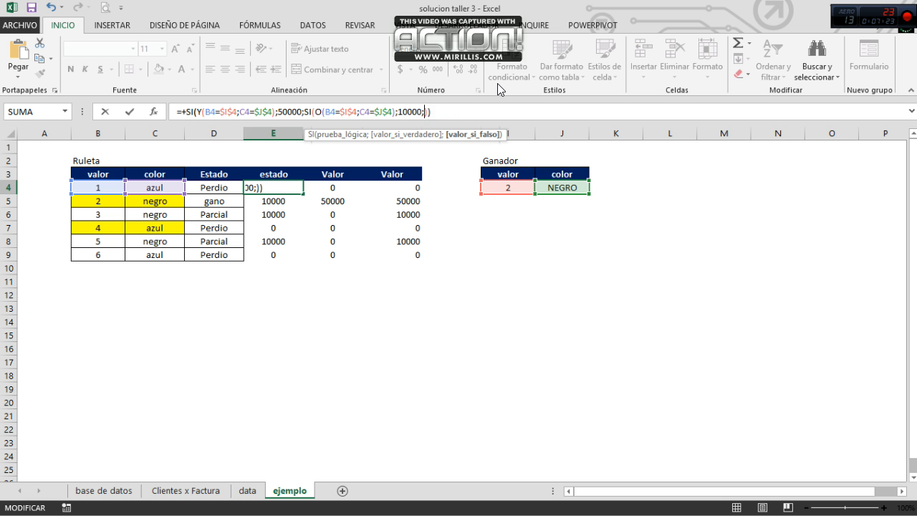
{"action": "type", "text": "0"}
{"action": "key", "text": "ctrl+Return"}
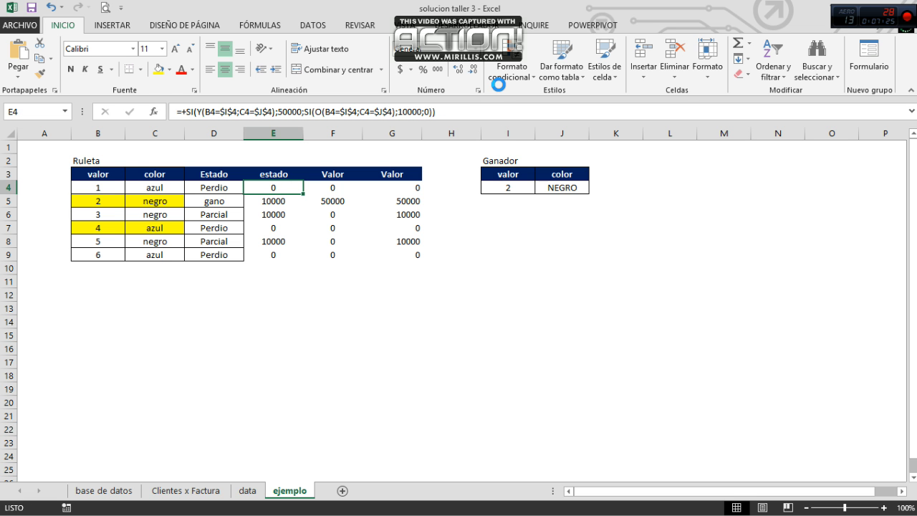
Step: Copy the E4 payout formula into E5:E9 and check the result for the winning bet
{"action": "key", "text": "ctrl+c"}
{"action": "key", "text": "Down"}
{"action": "key", "text": "shift+Down"}
{"action": "key", "text": "shift+Down"}
{"action": "key", "text": "shift+Down"}
{"action": "key", "text": "shift+Down"}
{"action": "key", "text": "ctrl+v"}
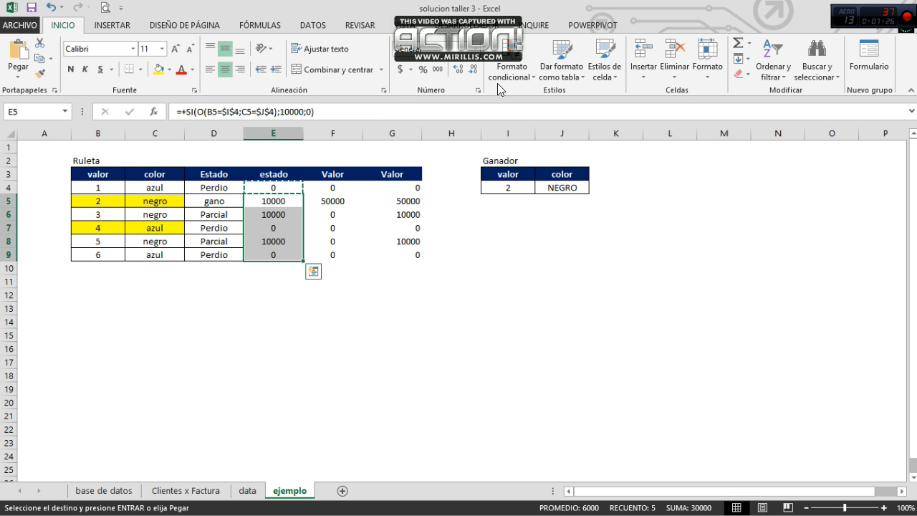
{"action": "key", "text": "ctrl+v"}
{"action": "key", "text": "Up"}
{"action": "key", "text": "Down"}
{"action": "key", "text": "Left"}
{"action": "key", "text": "Right"}
{"action": "key", "text": "Escape"}
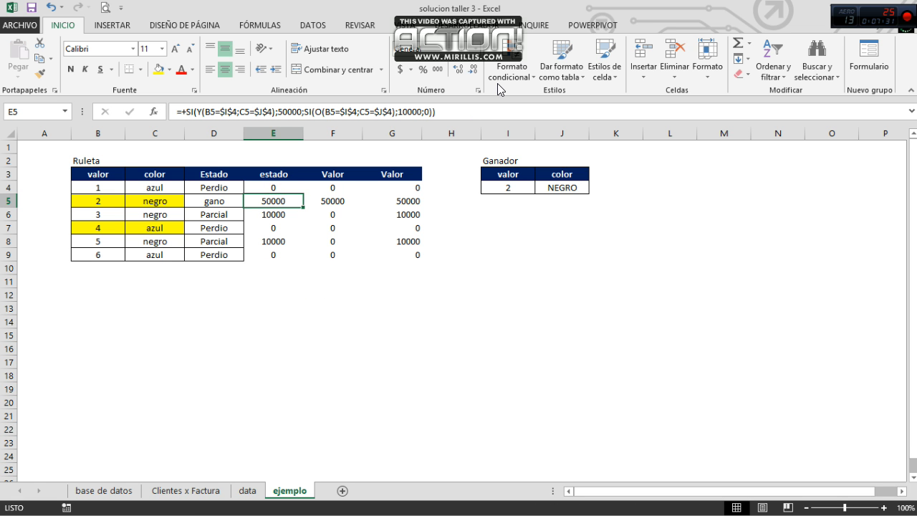
Step: Undo the formula copy in E5:E9 and all the edits to the E4 formula
{"action": "key", "text": "ctrl+z"}
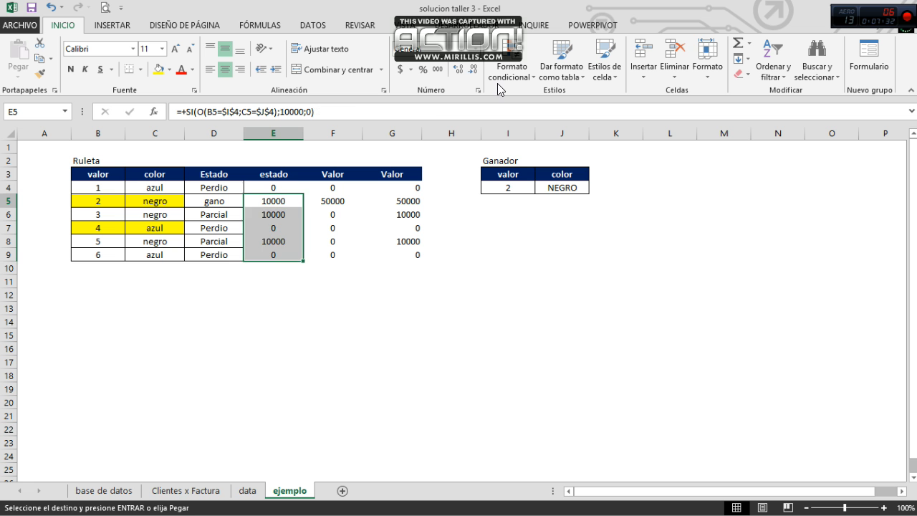
{"action": "key", "text": "Up"}
{"action": "key", "text": "ctrl+z"}
{"action": "key", "text": "ctrl+z"}
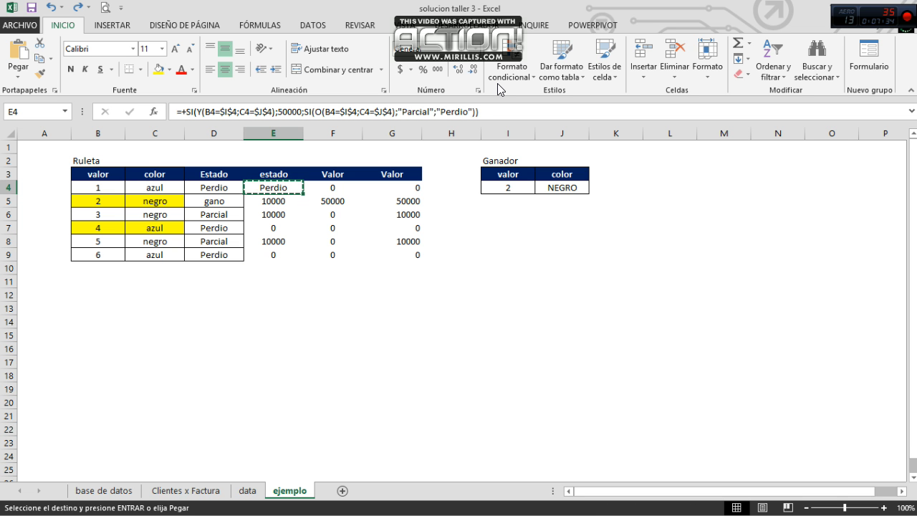
{"action": "key", "text": "Left"}
{"action": "key", "text": "ctrl+y"}
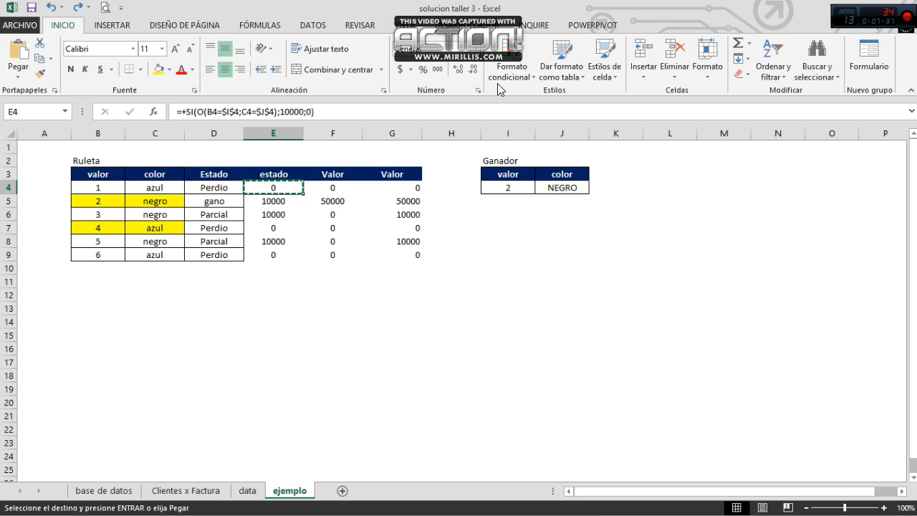
{"action": "key", "text": "Left"}
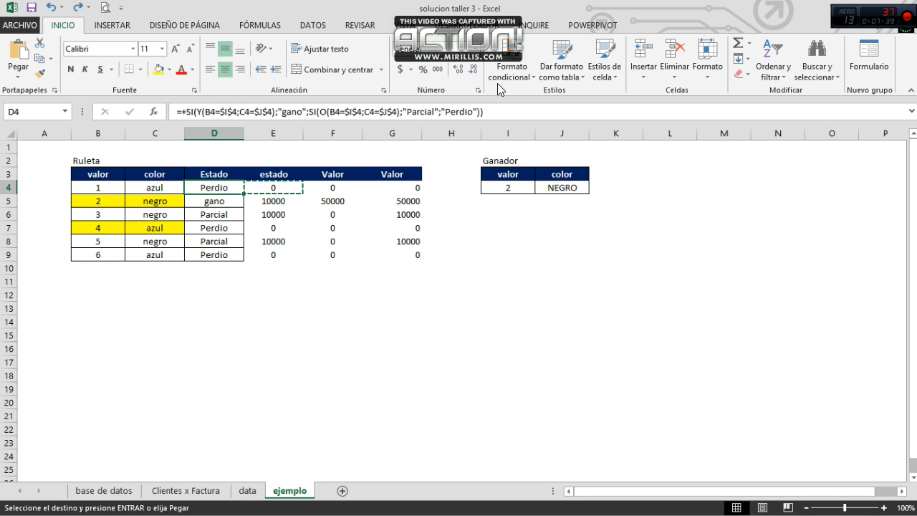
Step: Undo the copy of the Estado formula into D5:D9 and check the restored formulas
{"action": "key", "text": "ctrl+z"}
{"action": "key", "text": "ctrl+z"}
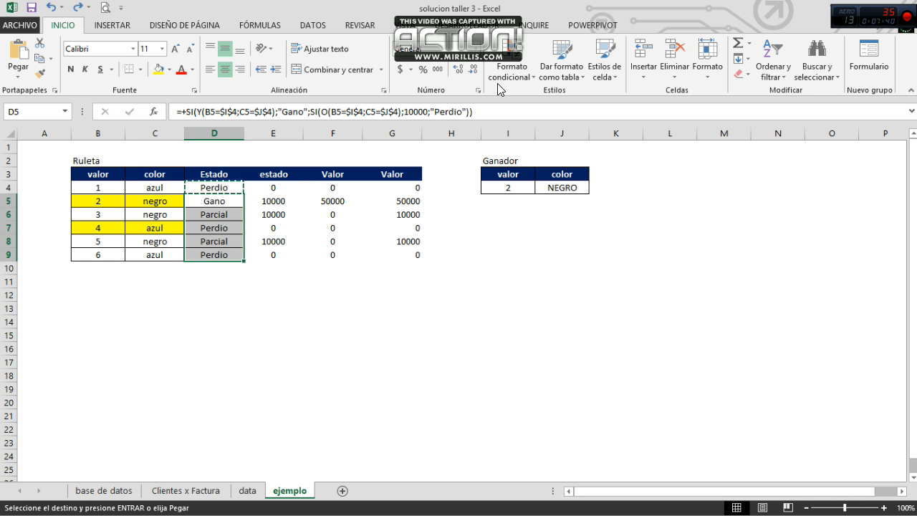
{"action": "key", "text": "Up"}
{"action": "key", "text": "Down"}
{"action": "key", "text": "Down"}
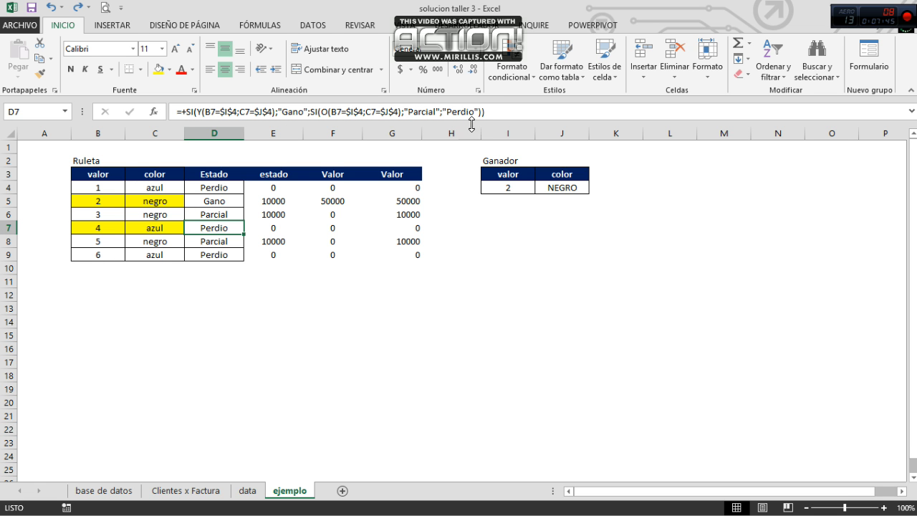
Step: Examine the payout formulas of the third bet in E6, F6 and G6
{"action": "left_click", "coordinate": [267, 211]}
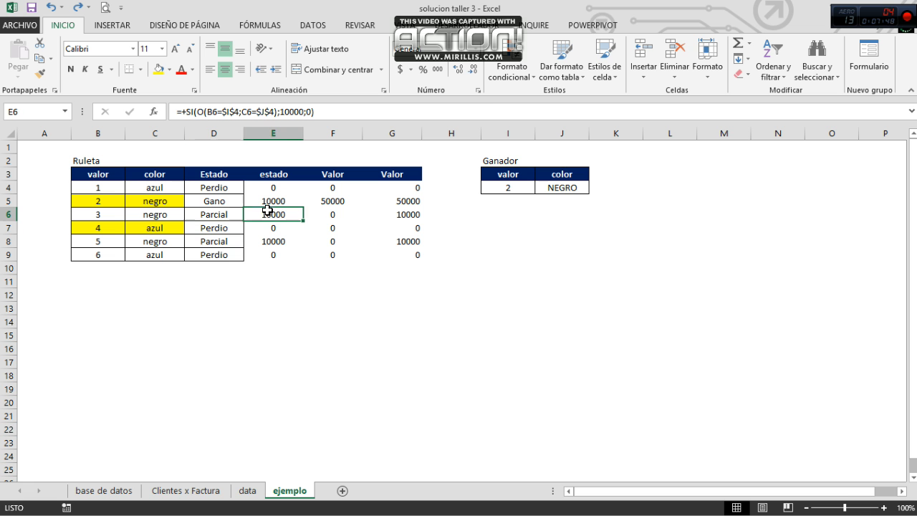
{"action": "left_click", "coordinate": [327, 212]}
{"action": "left_click", "coordinate": [395, 215]}
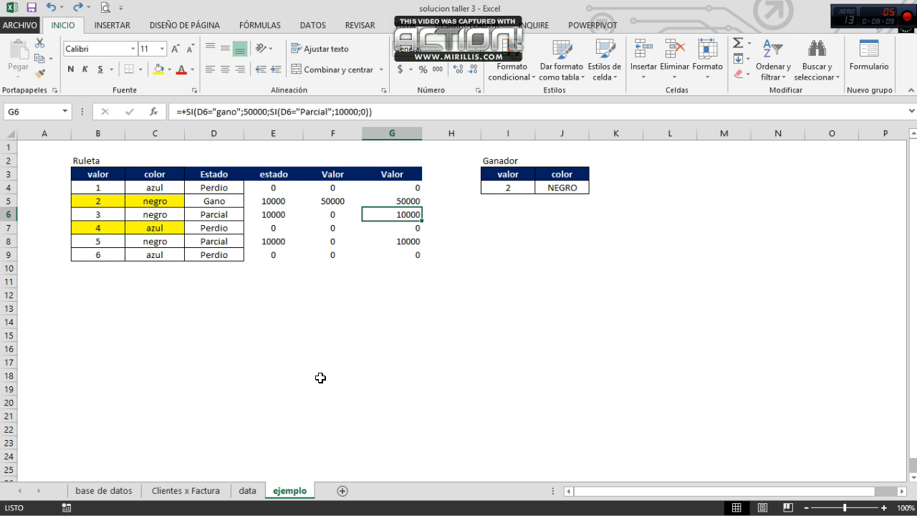
Step: Open the base de datos sheet and review the factura, Pago, Tipo and tipo 2 columns
{"action": "left_click", "coordinate": [101, 491]}
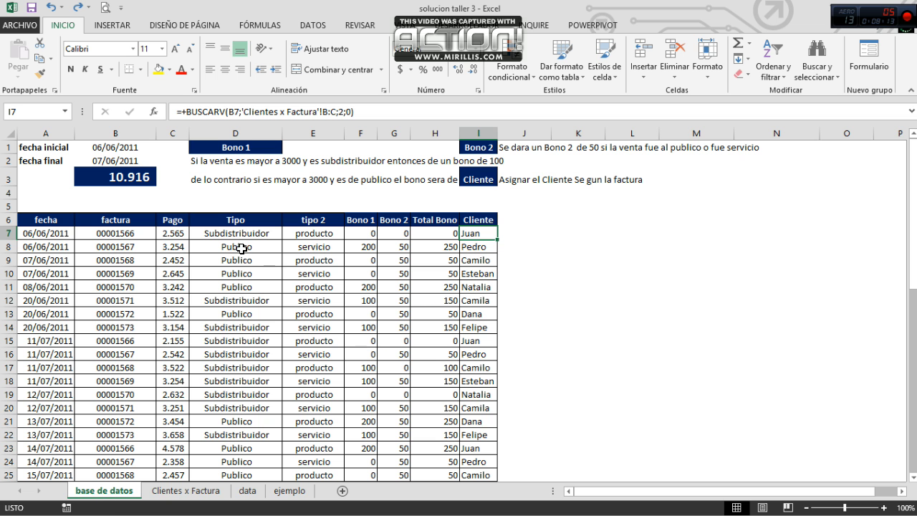
{"action": "left_click", "coordinate": [147, 195]}
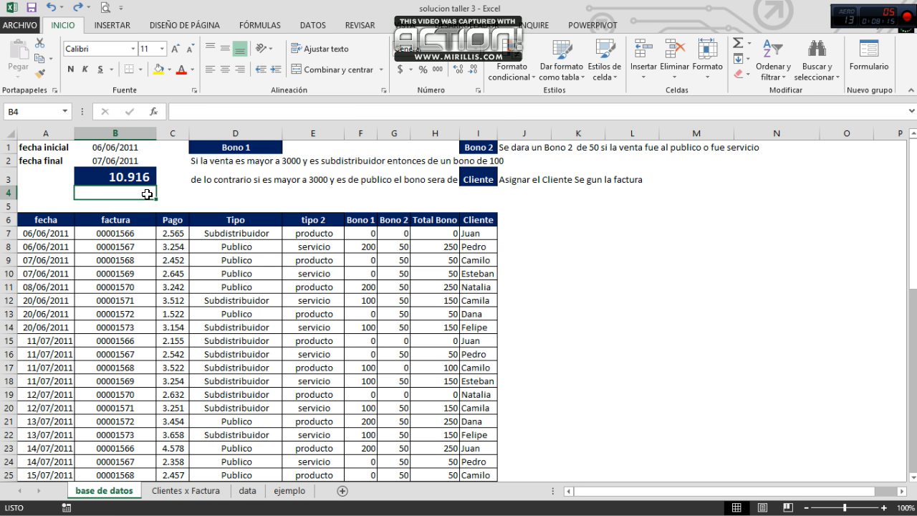
{"action": "key", "text": "Down"}
{"action": "key", "text": "Down"}
{"action": "key", "text": "Down"}
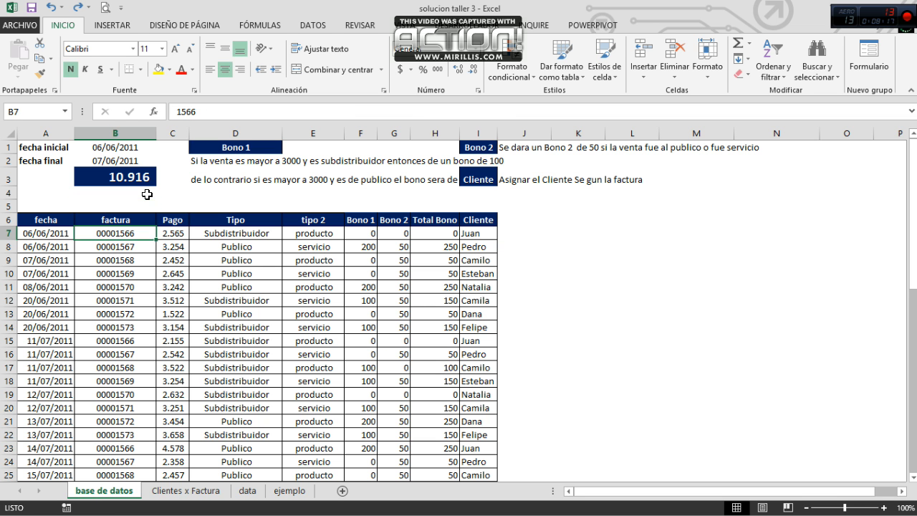
{"action": "key", "text": "Right"}
{"action": "key", "text": "Right"}
{"action": "key", "text": "Up"}
{"action": "key", "text": "Right"}
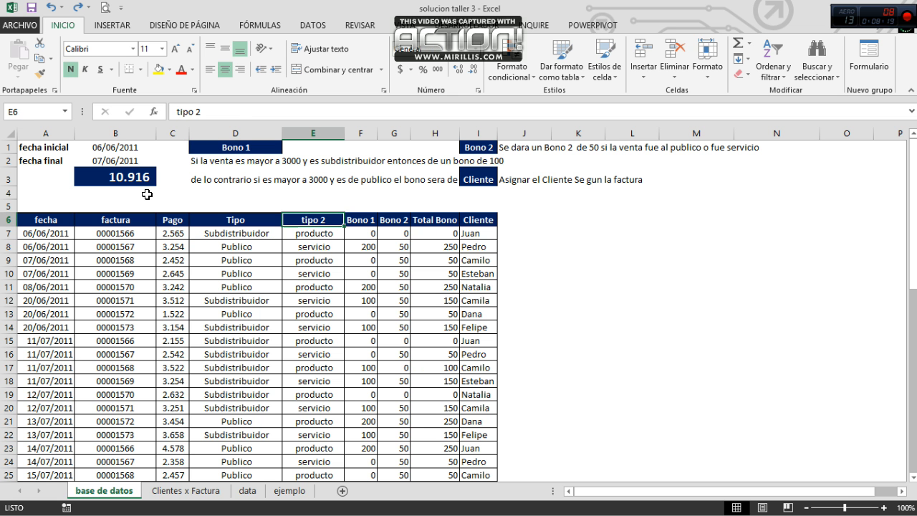
Step: Look through the base de datos records down to the last row and return to the start of the table
{"action": "key", "text": "Up"}
{"action": "key", "text": "Up"}
{"action": "key", "text": "Down"}
{"action": "key", "text": "Down"}
{"action": "key", "text": "Down"}
{"action": "key", "text": "Down"}
{"action": "key", "text": "Down"}
{"action": "key", "text": "Down"}
{"action": "key", "text": "Down"}
{"action": "key", "text": "Down"}
{"action": "key", "text": "Down"}
{"action": "key", "text": "Down"}
{"action": "key", "text": "Down"}
{"action": "key", "text": "Down"}
{"action": "key", "text": "Down"}
{"action": "key", "text": "Down"}
{"action": "key", "text": "Down"}
{"action": "key", "text": "Down"}
{"action": "key", "text": "Down"}
{"action": "key", "text": "Down"}
{"action": "key", "text": "Down"}
{"action": "key", "text": "Down"}
{"action": "key", "text": "Down"}
{"action": "key", "text": "Down"}
{"action": "key", "text": "Down"}
{"action": "key", "text": "Down"}
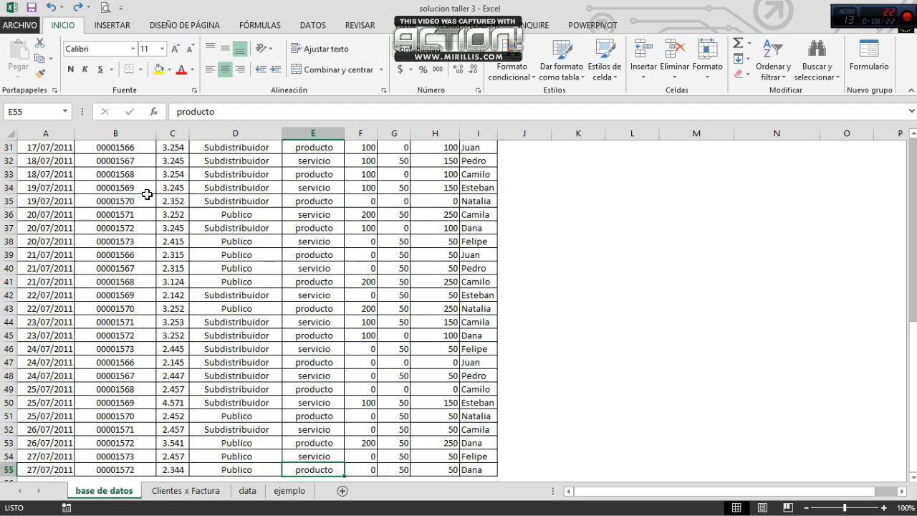
{"action": "key", "text": "ctrl+Up"}
{"action": "key", "text": "ctrl+Up"}
{"action": "key", "text": "Down"}
{"action": "key", "text": "Down"}
{"action": "key", "text": "Down"}
{"action": "key", "text": "Down"}
{"action": "key", "text": "Down"}
{"action": "key", "text": "Down"}
Step: Review the Bono 1, Bono 2, Total Bono and Cliente column headings of the table
{"action": "key", "text": "Right"}
{"action": "key", "text": "Up"}
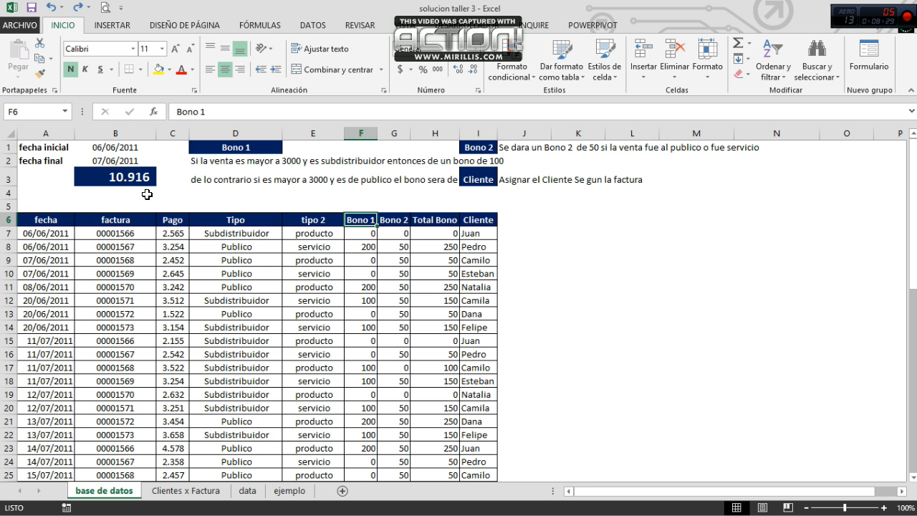
{"action": "key", "text": "Right"}
{"action": "key", "text": "Right"}
{"action": "key", "text": "Right"}
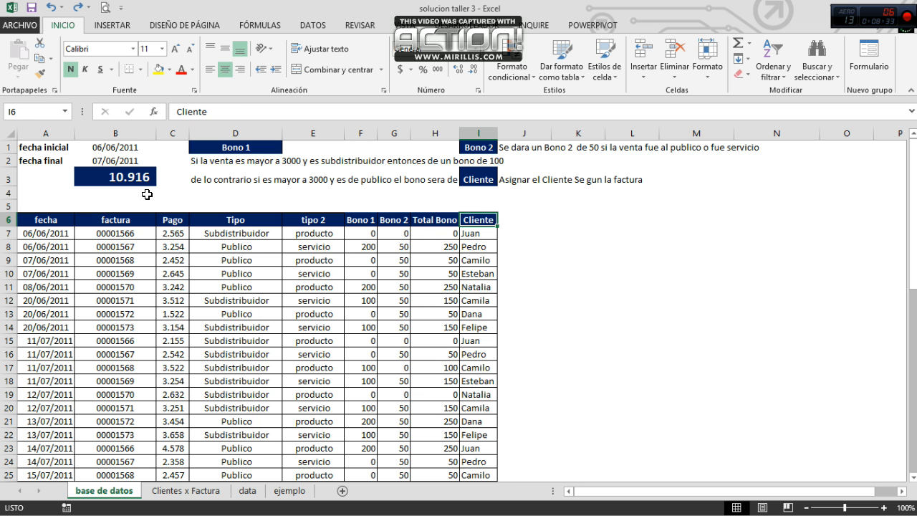
{"action": "key", "text": "Left"}
{"action": "key", "text": "Left"}
{"action": "key", "text": "Left"}
{"action": "key", "text": "Left"}
{"action": "key", "text": "Right"}
{"action": "key", "text": "Right"}
{"action": "key", "text": "Right"}
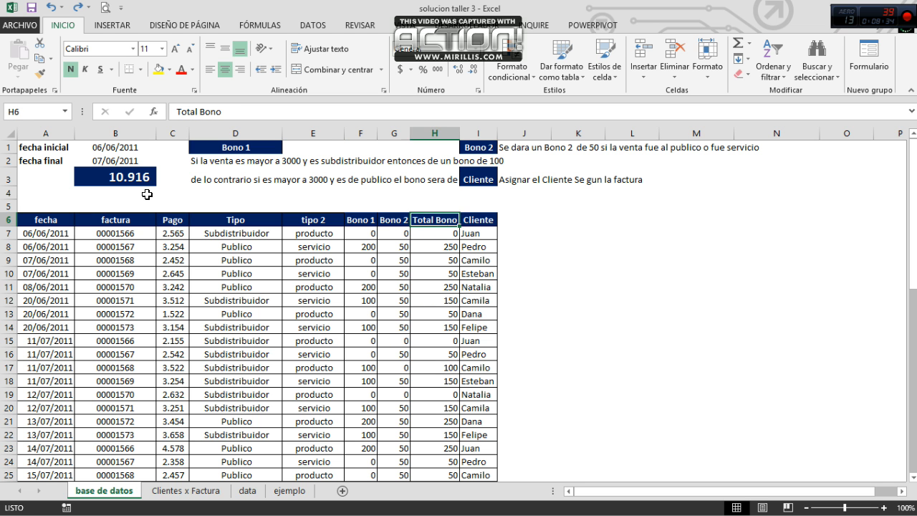
Step: Review the first sales rows of the table from fecha across to the Tipo column
{"action": "key", "text": "Left"}
{"action": "key", "text": "Left"}
{"action": "key", "text": "Left"}
{"action": "key", "text": "Left"}
{"action": "key", "text": "Left"}
{"action": "key", "text": "Left"}
{"action": "key", "text": "Left"}
{"action": "key", "text": "Down"}
{"action": "key", "text": "Down"}
{"action": "key", "text": "Right"}
{"action": "key", "text": "Right"}
{"action": "key", "text": "Right"}
{"action": "key", "text": "Right"}
{"action": "key", "text": "Right"}
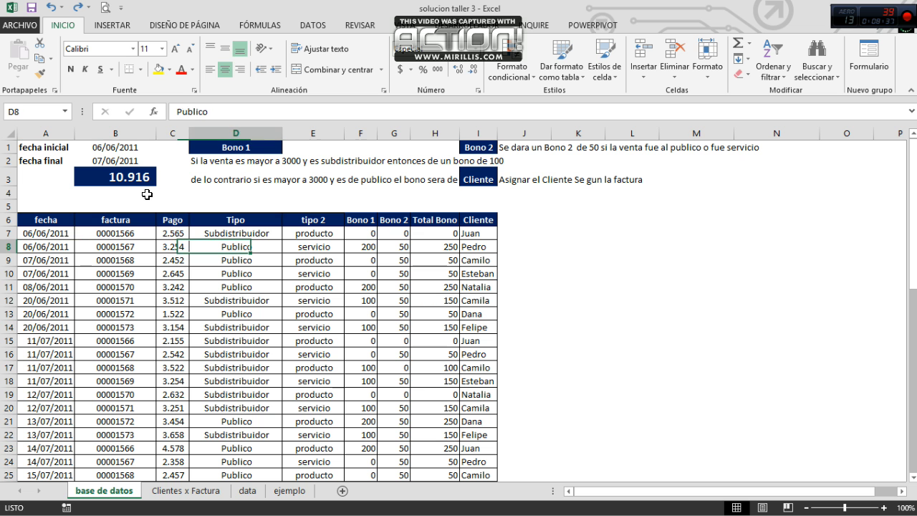
Step: Read the Bono 1 heading and its rule text in D1:D3
{"action": "key", "text": "Left"}
{"action": "key", "text": "Up"}
{"action": "key", "text": "Up"}
{"action": "key", "text": "Up"}
{"action": "key", "text": "Up"}
{"action": "key", "text": "Up"}
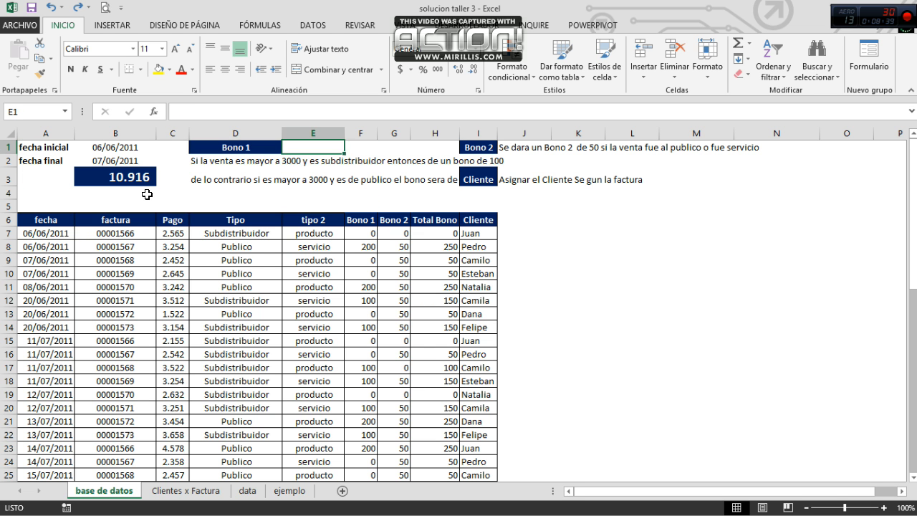
{"action": "key", "text": "Up"}
{"action": "key", "text": "Up"}
{"action": "key", "text": "Left"}
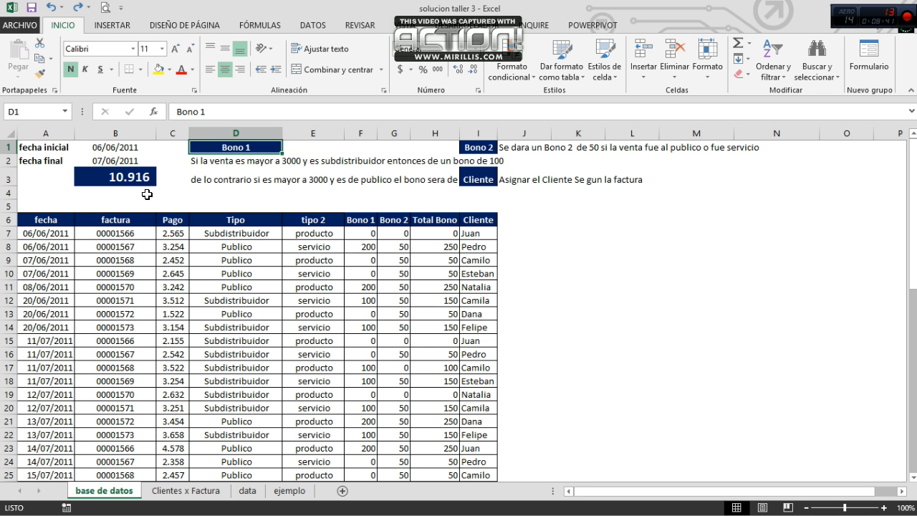
{"action": "key", "text": "Down"}
{"action": "key", "text": "Down"}
{"action": "key", "text": "Up"}
{"action": "key", "text": "Right"}
{"action": "key", "text": "Down"}
{"action": "key", "text": "Down"}
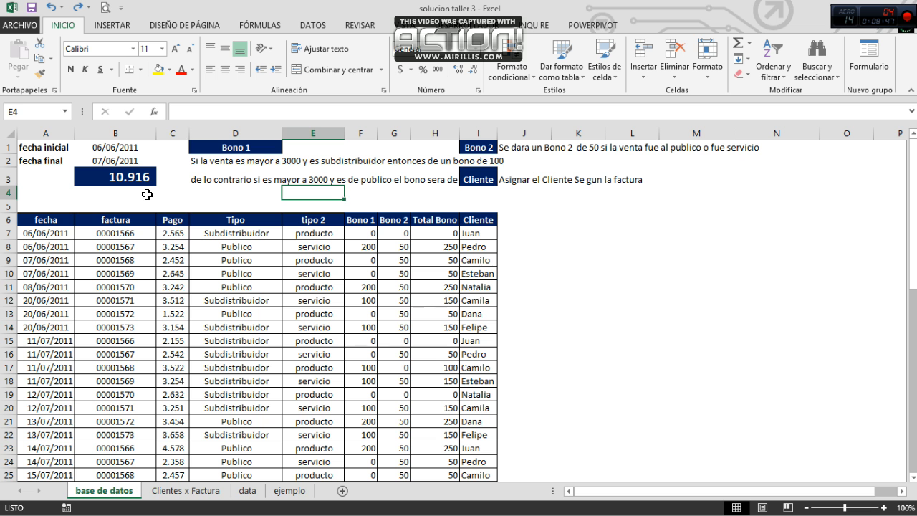
{"action": "key", "text": "Up"}
{"action": "key", "text": "Up"}
{"action": "key", "text": "Down"}
{"action": "key", "text": "Left"}
{"action": "key", "text": "Left"}
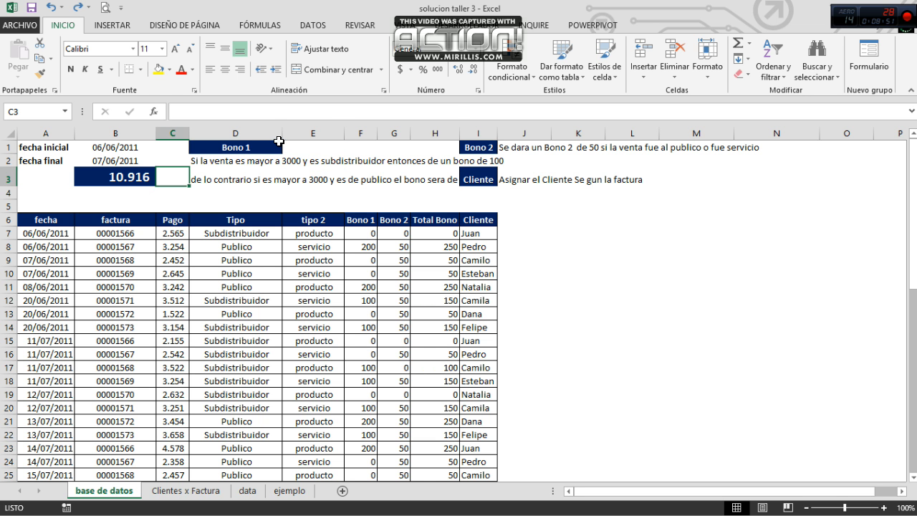
Step: Widen column D until the full Bono 1 rule text fits before column I, and select D3
{"action": "left_click_drag", "start_coordinate": [282, 140], "coordinate": [312, 143]}
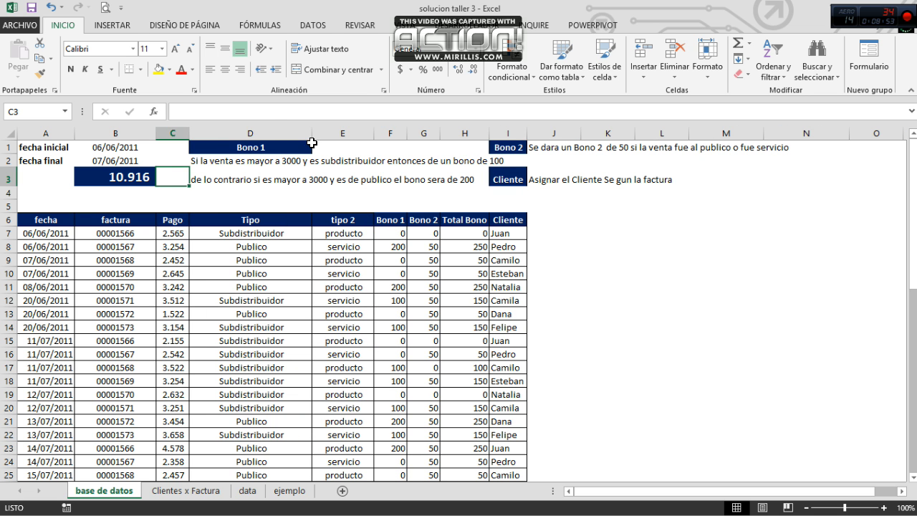
{"action": "left_click", "coordinate": [227, 181]}
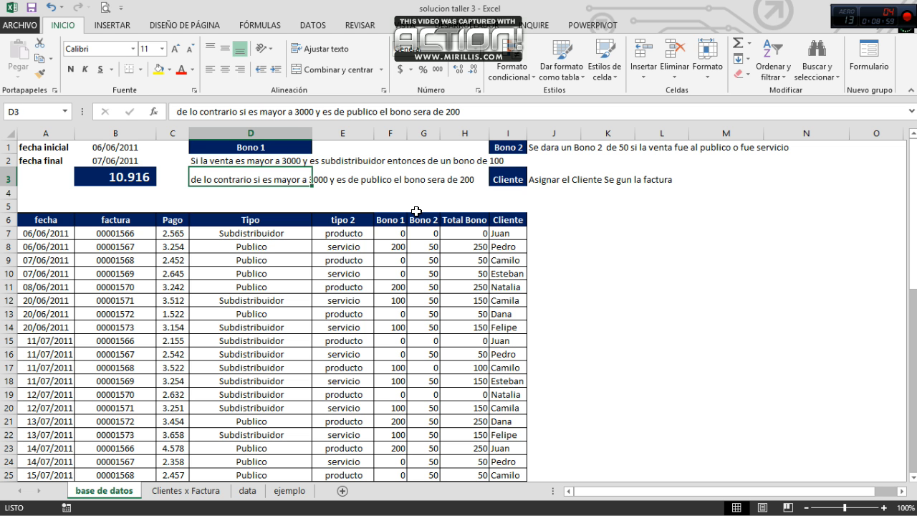
Step: Compare the two Bono 1 conditions in D2 and D3 and check them against the Tipo column
{"action": "key", "text": "Right"}
{"action": "key", "text": "Right"}
{"action": "key", "text": "Right"}
{"action": "key", "text": "Right"}
{"action": "key", "text": "Left"}
{"action": "key", "text": "Left"}
{"action": "key", "text": "Left"}
{"action": "key", "text": "Left"}
{"action": "key", "text": "Left"}
{"action": "key", "text": "Right"}
{"action": "key", "text": "Up"}
{"action": "key", "text": "Down"}
{"action": "key", "text": "Up"}
{"action": "key", "text": "Down"}
{"action": "key", "text": "Up"}
{"action": "key", "text": "Down"}
{"action": "key", "text": "Up"}
{"action": "key", "text": "Down"}
{"action": "key", "text": "Up"}
{"action": "key", "text": "Down"}
{"action": "key", "text": "Up"}
{"action": "key", "text": "Down"}
{"action": "key", "text": "Up"}
{"action": "key", "text": "Down"}
{"action": "key", "text": "Up"}
{"action": "key", "text": "Down"}
{"action": "key", "text": "Up"}
{"action": "key", "text": "Down"}
{"action": "key", "text": "Up"}
{"action": "key", "text": "Down"}
{"action": "key", "text": "Up"}
{"action": "key", "text": "Down"}
{"action": "key", "text": "Up"}
{"action": "key", "text": "Down"}
{"action": "key", "text": "Down"}
{"action": "key", "text": "Down"}
{"action": "key", "text": "Down"}
{"action": "key", "text": "Down"}
{"action": "key", "text": "Down"}
{"action": "key", "text": "Down"}
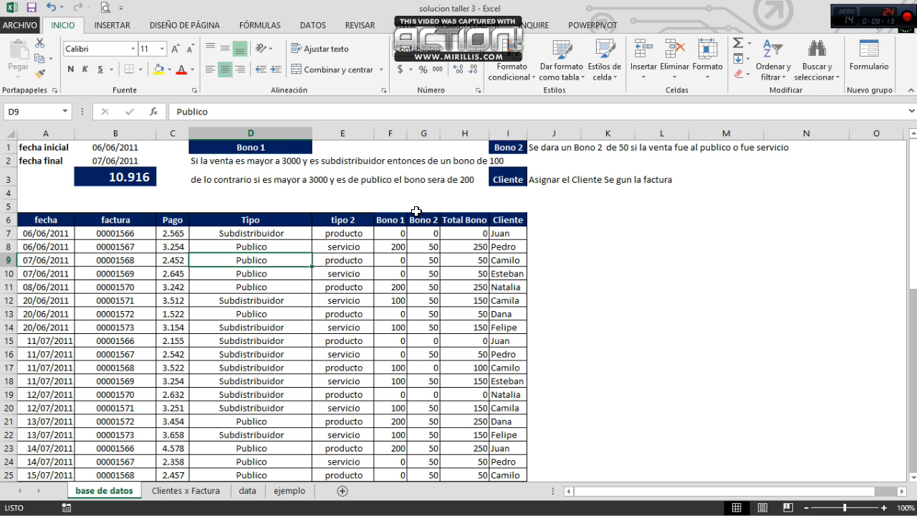
Step: Clear the existing Bono 1 formula from F7
{"action": "key", "text": "Right"}
{"action": "key", "text": "Right"}
{"action": "key", "text": "Right"}
{"action": "key", "text": "Left"}
{"action": "key", "text": "Up"}
{"action": "key", "text": "Up"}
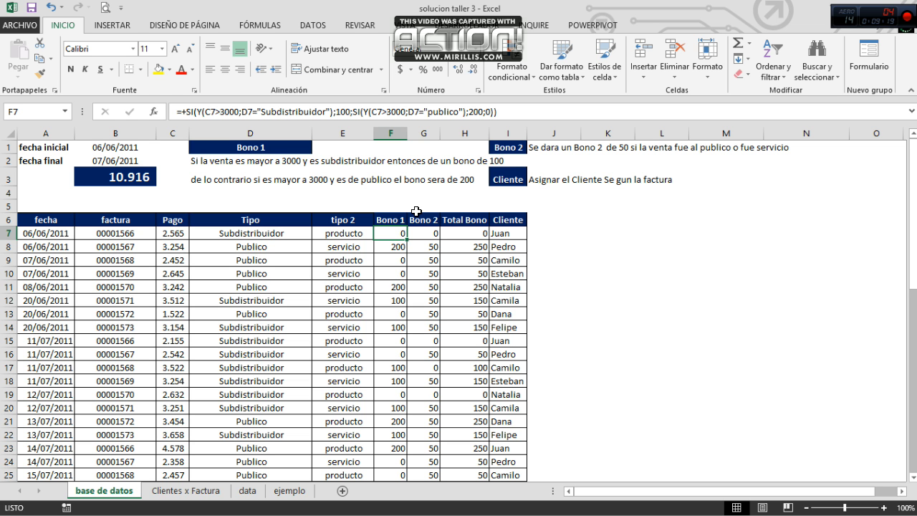
{"action": "key", "text": "Delete"}
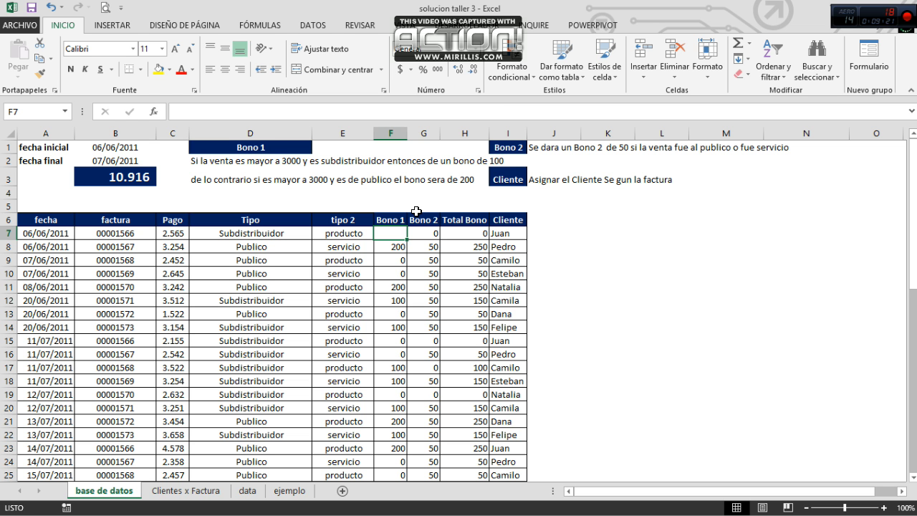
Step: Begin a SI formula in F7 with the condition C7>3000, ending in a semicolon
{"action": "type", "text": "+si("}
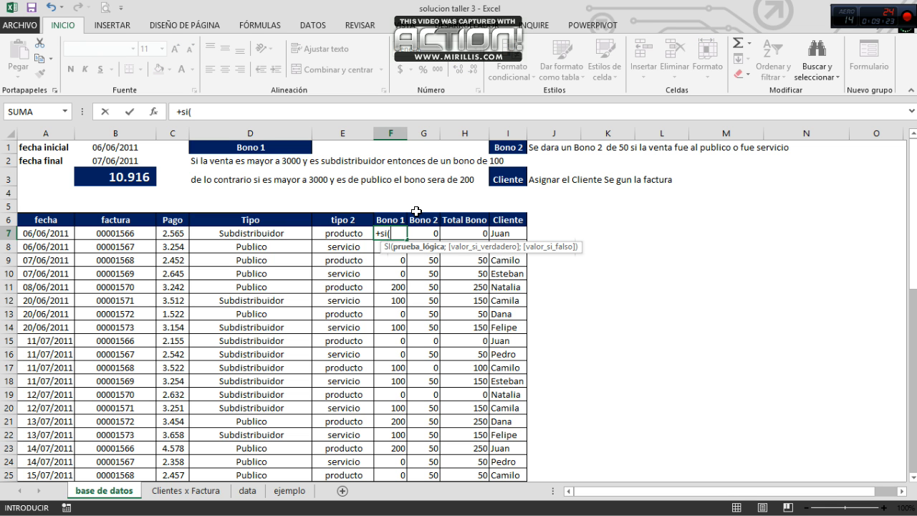
{"action": "left_click", "coordinate": [166, 235]}
{"action": "type", "text": "<"}
{"action": "key", "text": "BackSpace"}
{"action": "type", "text": ">300"}
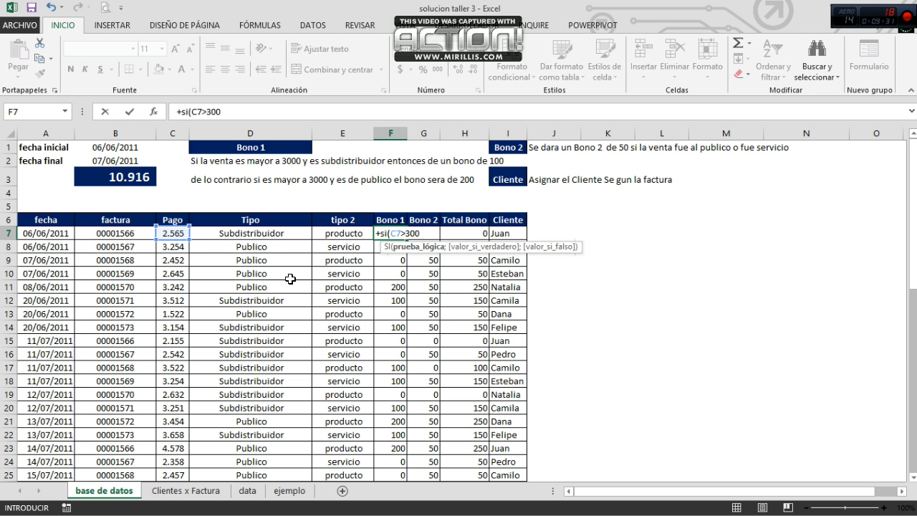
{"action": "type", "text": "0;"}
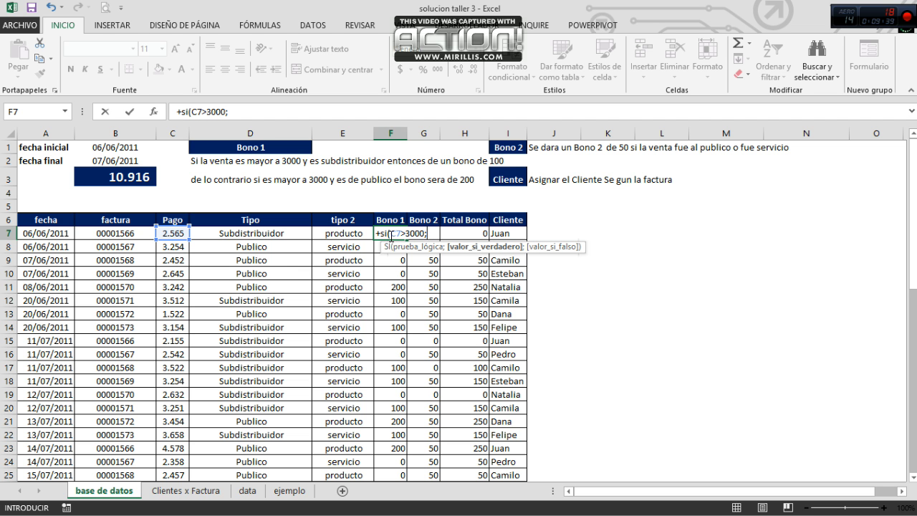
Step: Insert a Y function before C7>3000 in the F7 formula so that it takes several conditions
{"action": "left_click", "coordinate": [391, 235]}
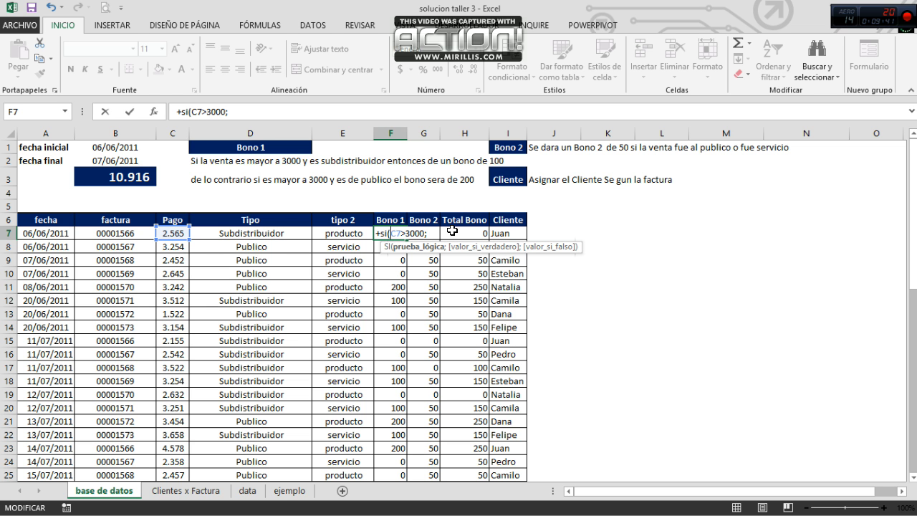
{"action": "type", "text": "y"}
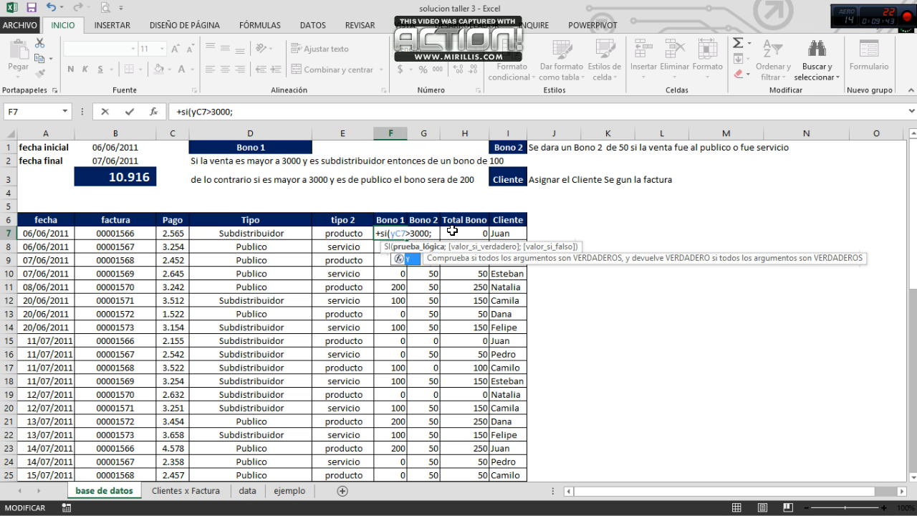
{"action": "type", "text": "("}
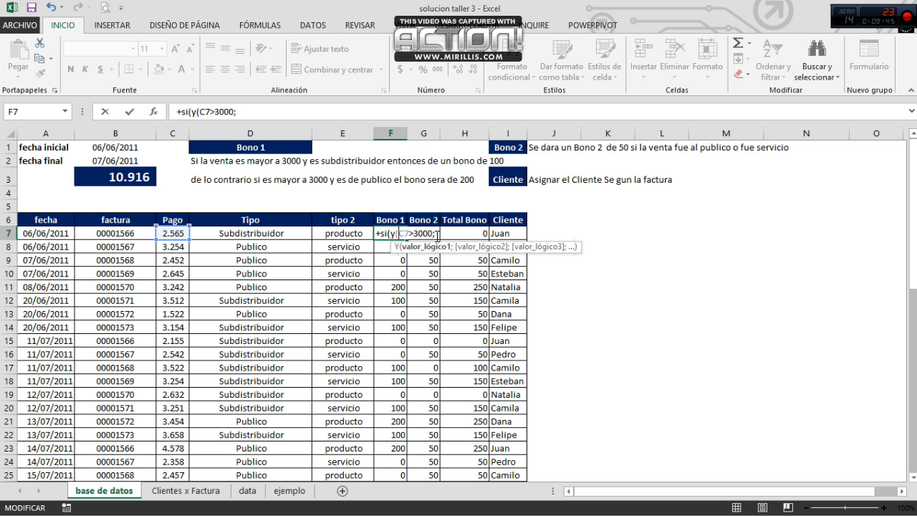
{"action": "left_click", "coordinate": [438, 234]}
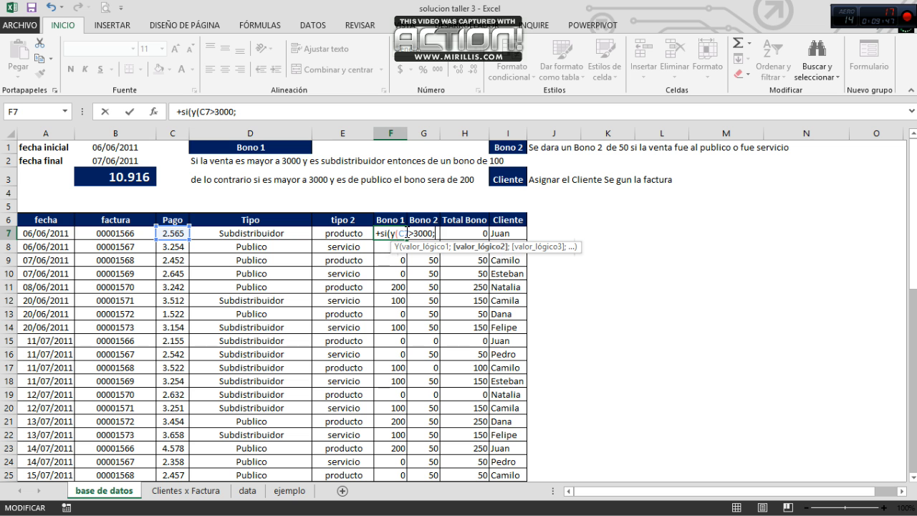
Step: Add D7="subdistribuidor" as the second condition and close the Y function
{"action": "left_click", "coordinate": [253, 234]}
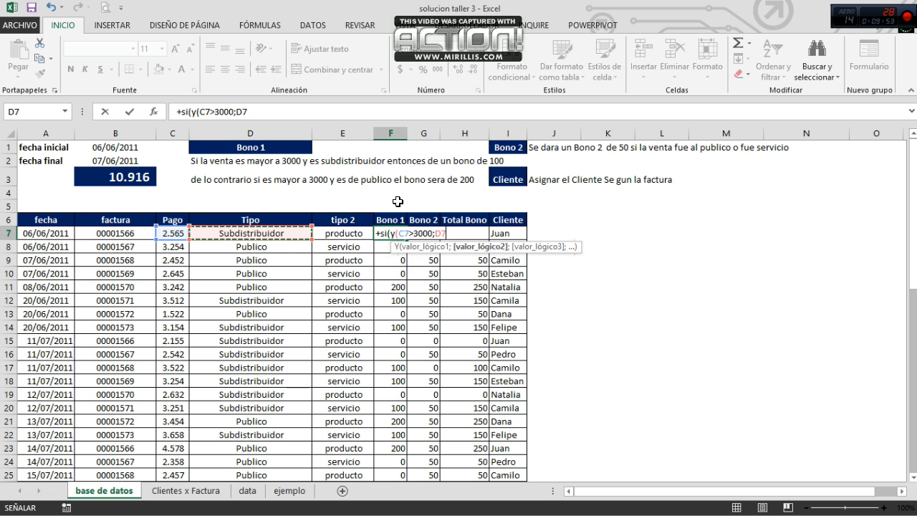
{"action": "type", "text": "=\""}
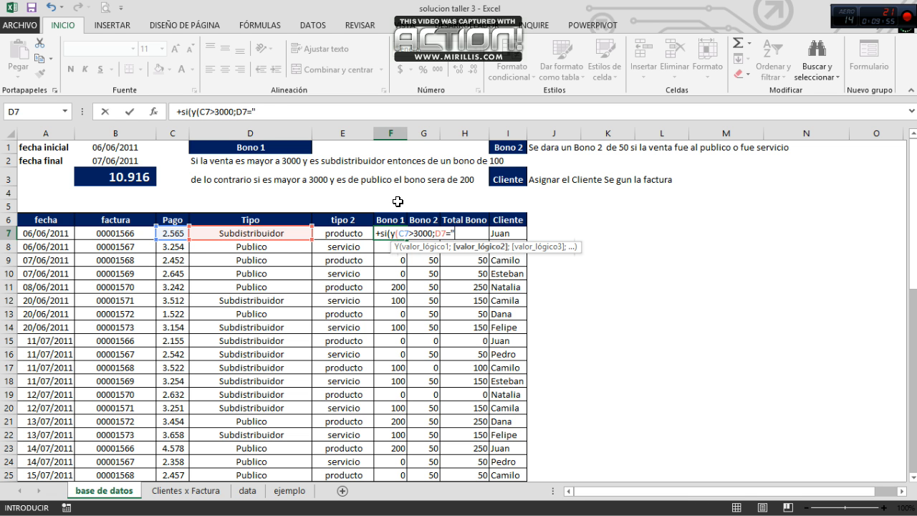
{"action": "type", "text": "subdistribuidor"}
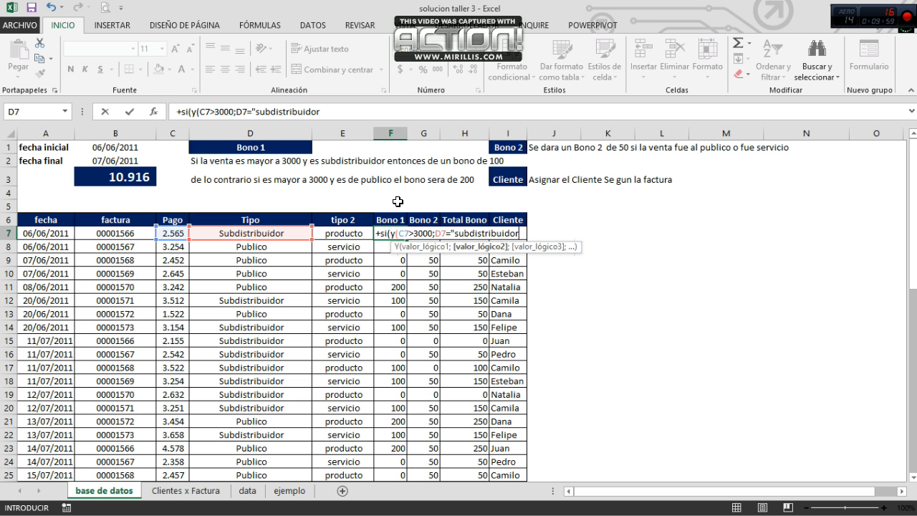
{"action": "type", "text": "\");"}
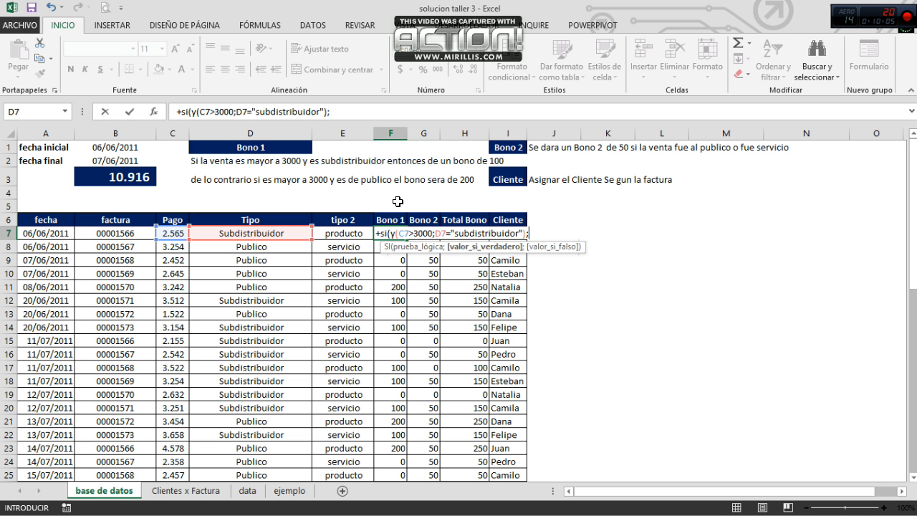
{"action": "type", "text": "100;"}
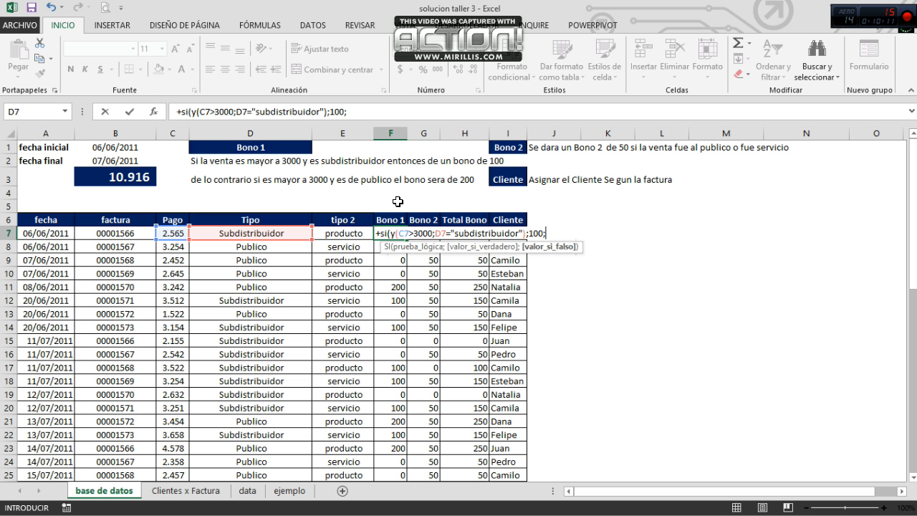
Step: Finish the F7 formula with 100 as the true value and 0 as the false value
{"action": "type", "text": "0"}
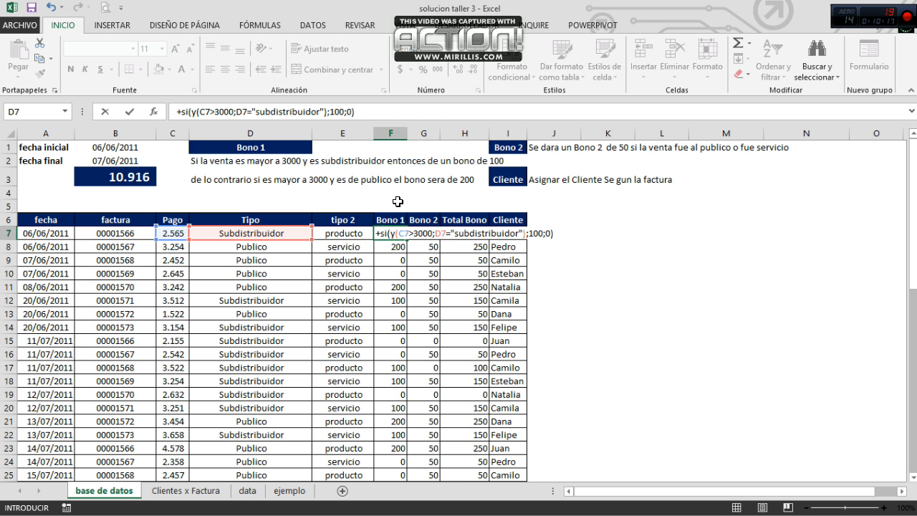
{"action": "key", "text": "Return"}
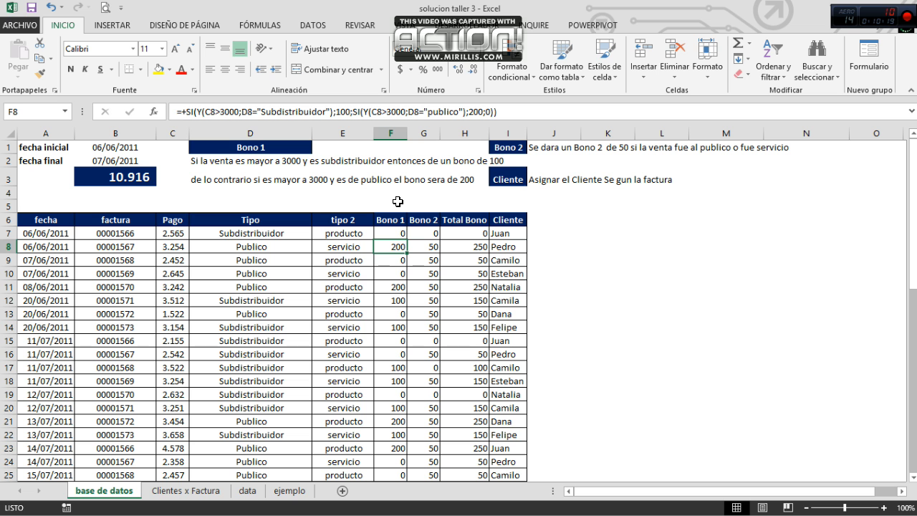
Step: Check the Pago and Tipo values of rows 7 and 12 against the Bono 1 condition
{"action": "key", "text": "Left"}
{"action": "key", "text": "Left"}
{"action": "key", "text": "Left"}
{"action": "key", "text": "Up"}
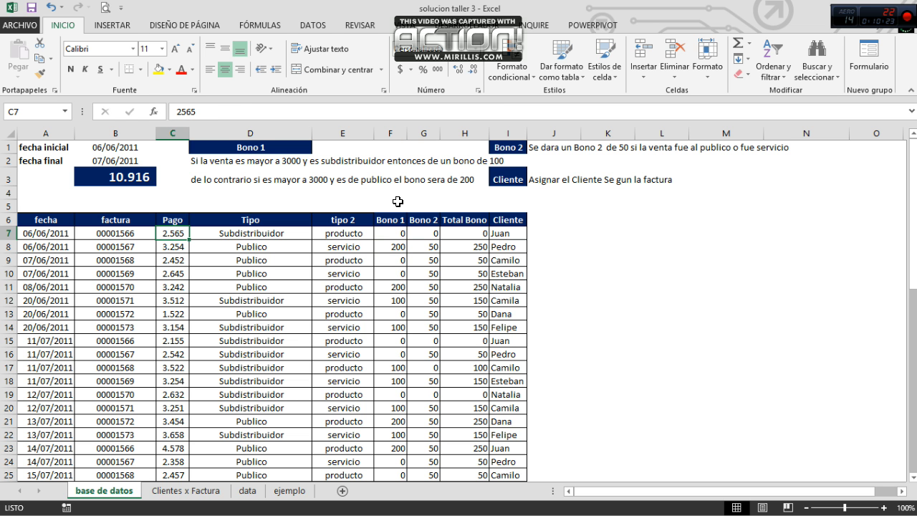
{"action": "key", "text": "Right"}
{"action": "key", "text": "Left"}
{"action": "key", "text": "Down"}
{"action": "key", "text": "Down"}
{"action": "key", "text": "Down"}
{"action": "key", "text": "Down"}
{"action": "key", "text": "Down"}
{"action": "key", "text": "Right"}
{"action": "key", "text": "Left"}
{"action": "key", "text": "Right"}
{"action": "key", "text": "Left"}
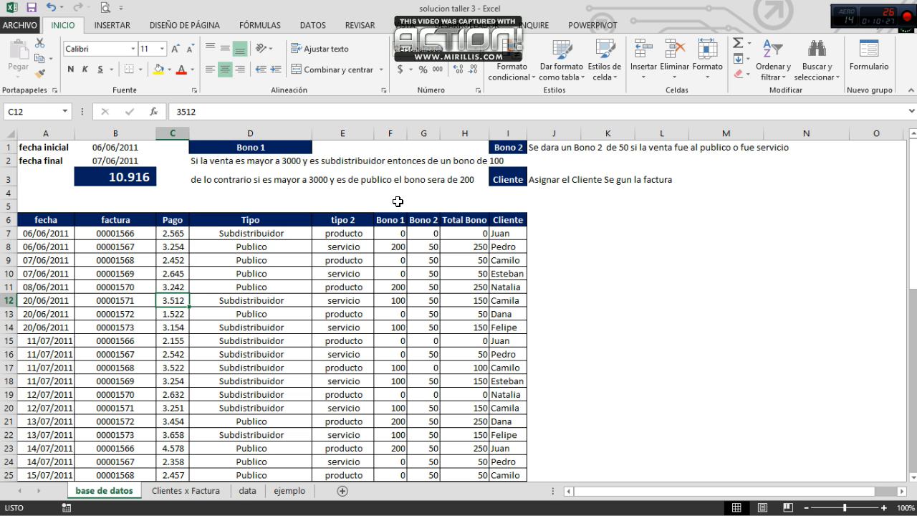
{"action": "key", "text": "Right"}
{"action": "key", "text": "Right"}
{"action": "key", "text": "Left"}
{"action": "key", "text": "Left"}
{"action": "key", "text": "Right"}
{"action": "key", "text": "Right"}
{"action": "key", "text": "Left"}
{"action": "key", "text": "Right"}
{"action": "key", "text": "Up"}
{"action": "key", "text": "Up"}
{"action": "key", "text": "Up"}
{"action": "key", "text": "Up"}
{"action": "key", "text": "Up"}
{"action": "key", "text": "Right"}
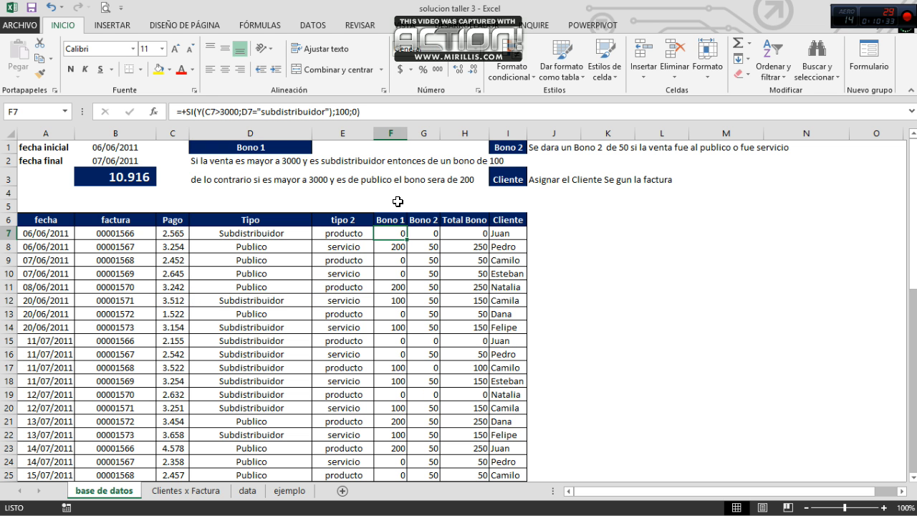
Step: Copy the Bono 1 formula from F7 into F12
{"action": "key", "text": "ctrl+c"}
{"action": "key", "text": "Down"}
{"action": "key", "text": "Down"}
{"action": "key", "text": "Down"}
{"action": "key", "text": "Down"}
{"action": "key", "text": "Down"}
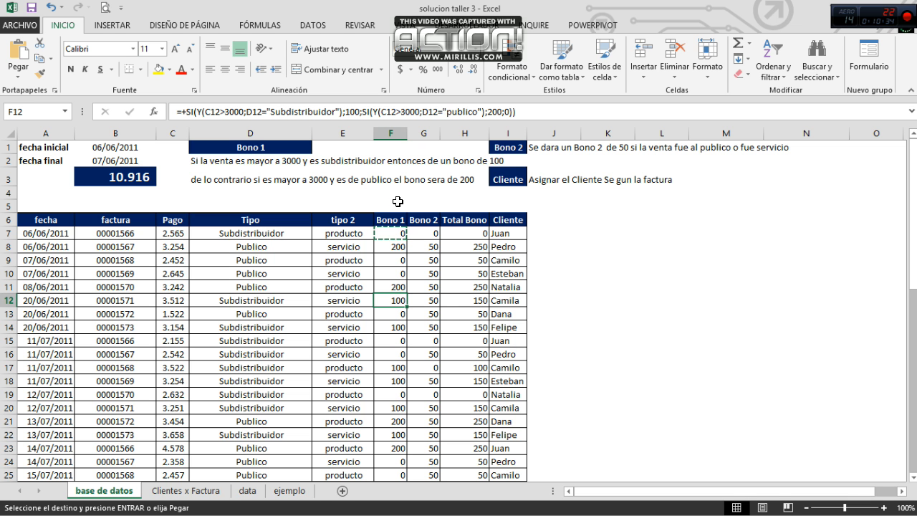
{"action": "key", "text": "ctrl+v"}
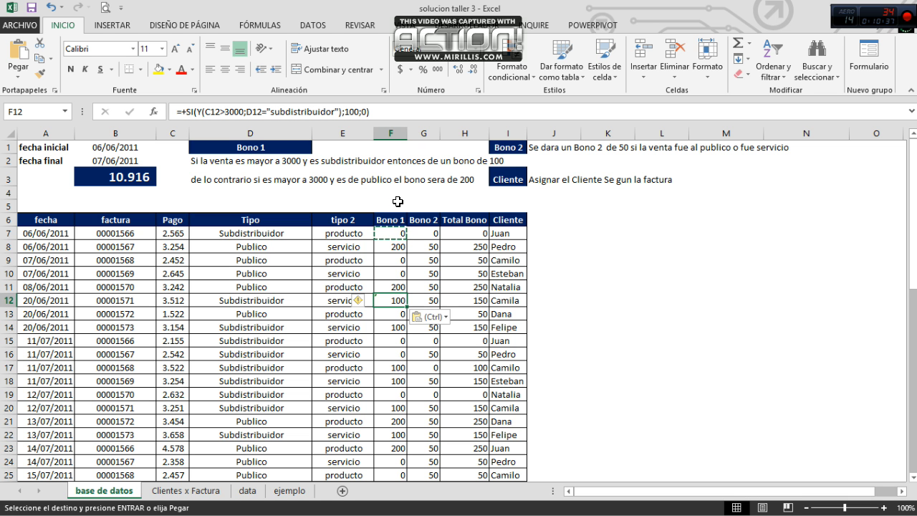
{"action": "key", "text": "Escape"}
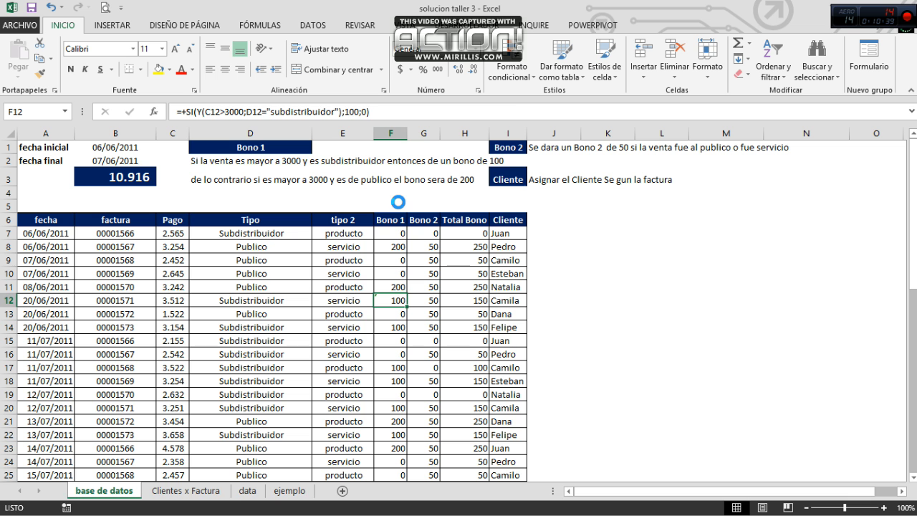
Step: Replace the false value 0 in the F7 formula with the opening of a nested SI function
{"action": "key", "text": "Up"}
{"action": "key", "text": "Up"}
{"action": "key", "text": "Up"}
{"action": "key", "text": "Up"}
{"action": "key", "text": "Up"}
{"action": "key", "text": "ctrl+c"}
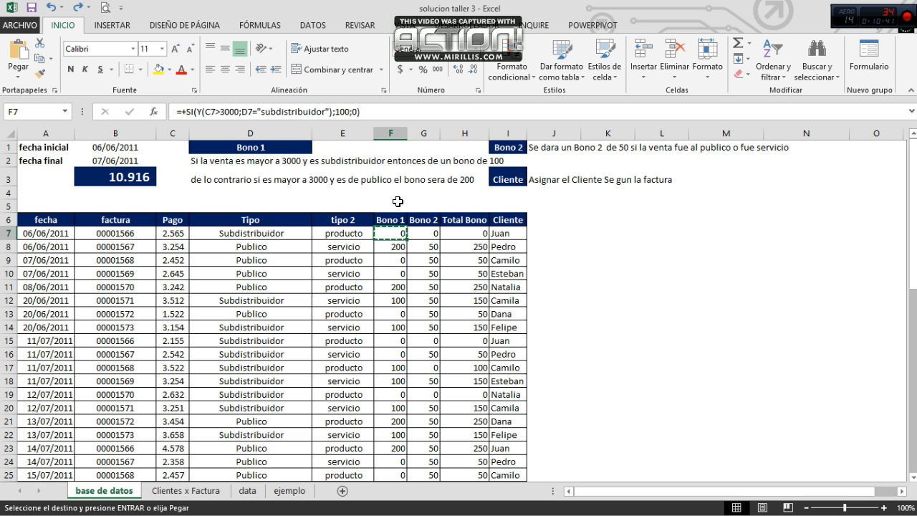
{"action": "left_click", "coordinate": [360, 110]}
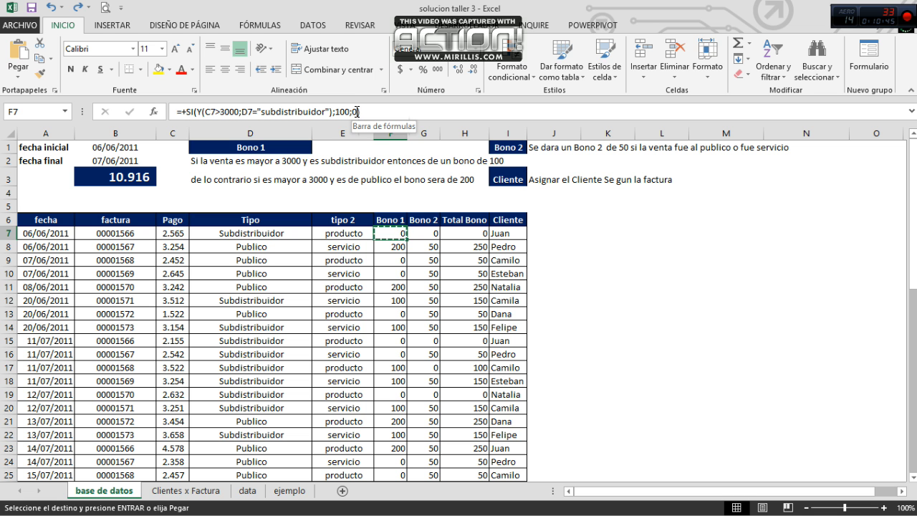
{"action": "key", "text": "BackSpace"}
{"action": "type", "text": "si("}
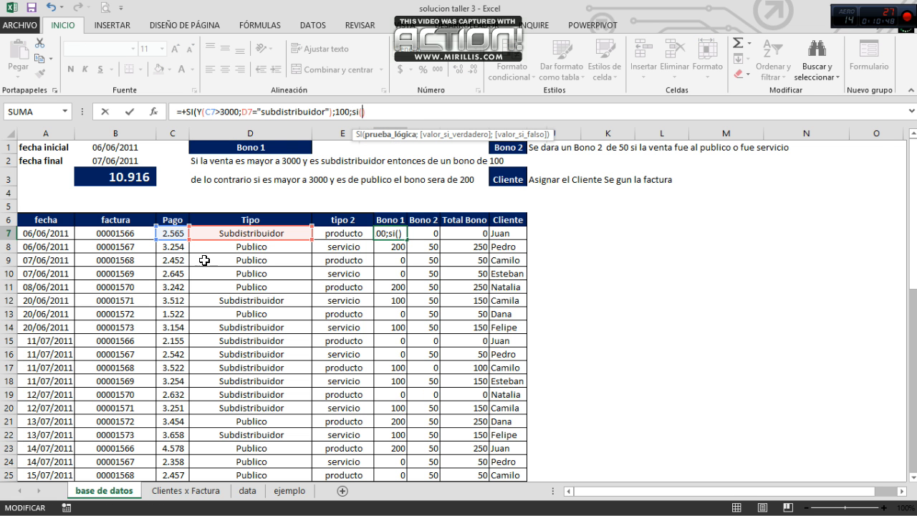
Step: Add C7>3000 as the nested SI test in F7 and wrap it in a Y function
{"action": "left_click", "coordinate": [176, 233]}
{"action": "type", "text": ">3000"}
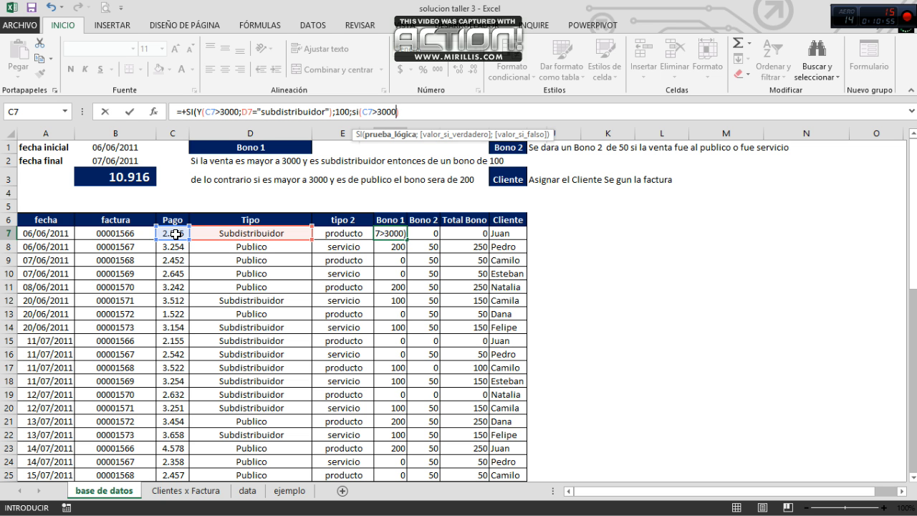
{"action": "left_click", "coordinate": [366, 112]}
{"action": "type", "text": "y("}
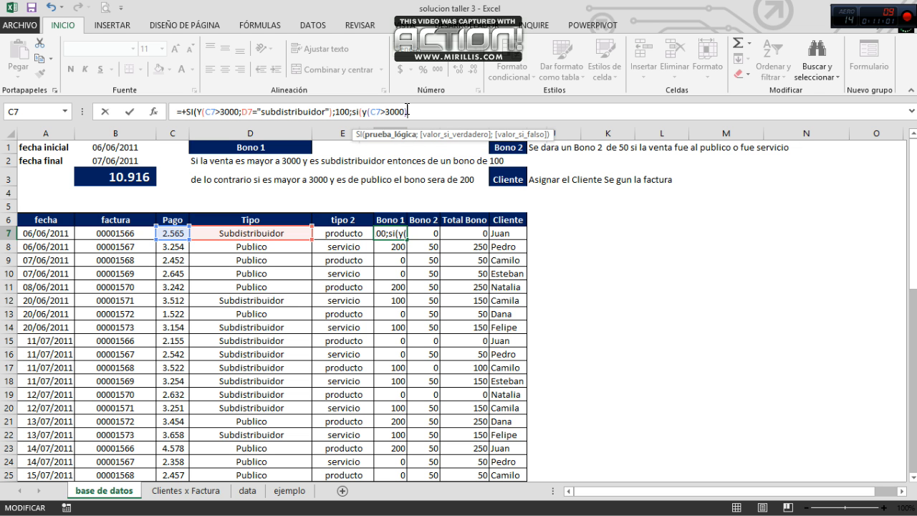
{"action": "left_click", "coordinate": [405, 111]}
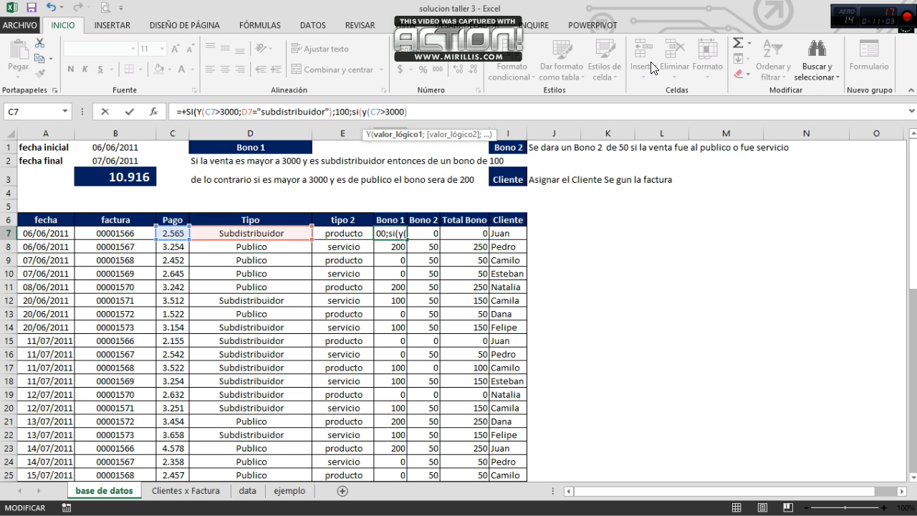
Step: Add D7="publico" as the second condition of the nested Y function in F7
{"action": "type", "text": ";)"}
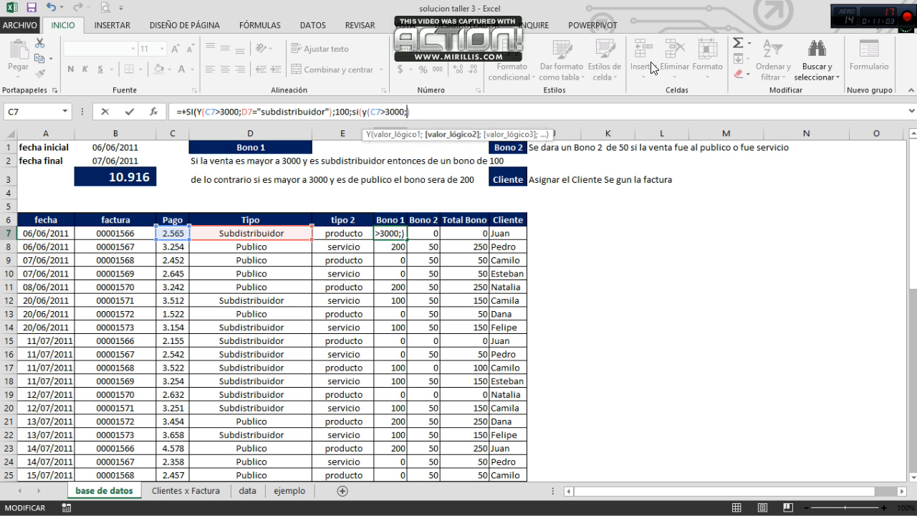
{"action": "left_click", "coordinate": [251, 230]}
{"action": "type", "text": "=\""}
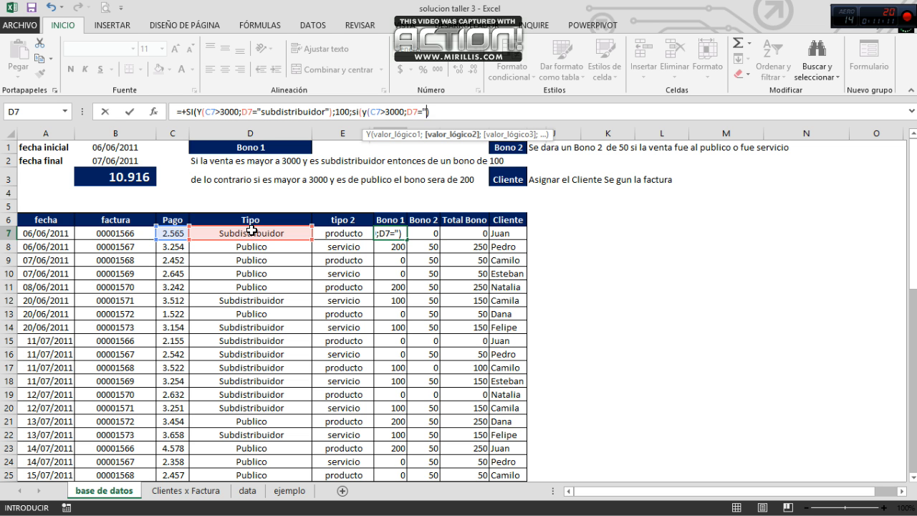
{"action": "type", "text": "publico\""}
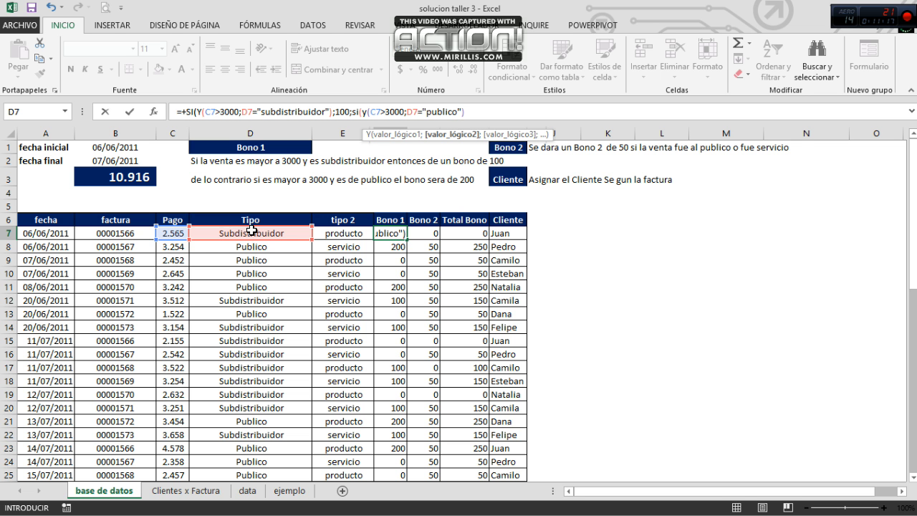
{"action": "key", "text": "Return"}
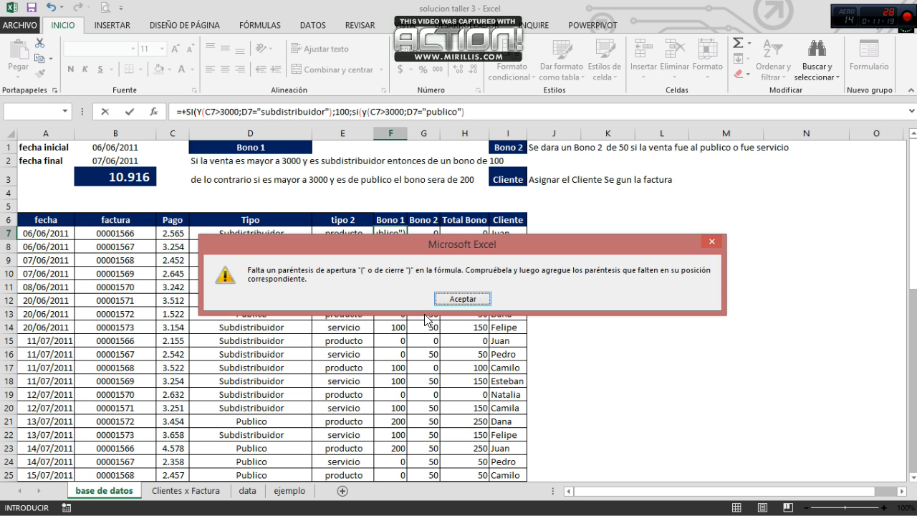
{"action": "left_click", "coordinate": [452, 299]}
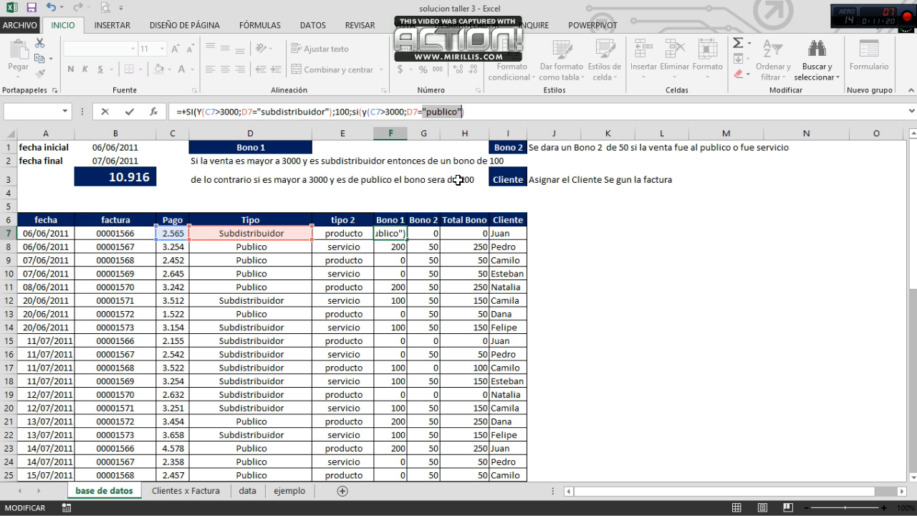
Step: Complete the nested SI in F7 with 200 as the true value and 0 as the false value
{"action": "left_click", "coordinate": [475, 113]}
{"action": "type", "text": ";"}
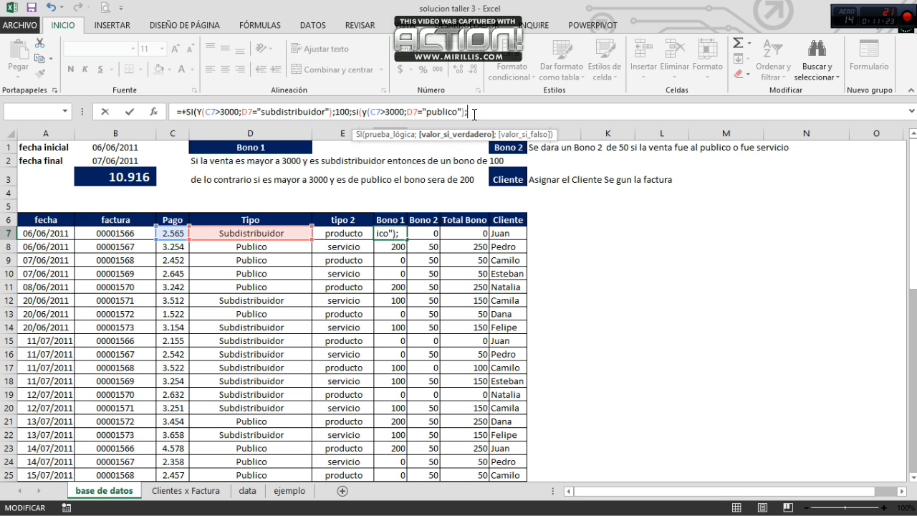
{"action": "type", "text": "200;0"}
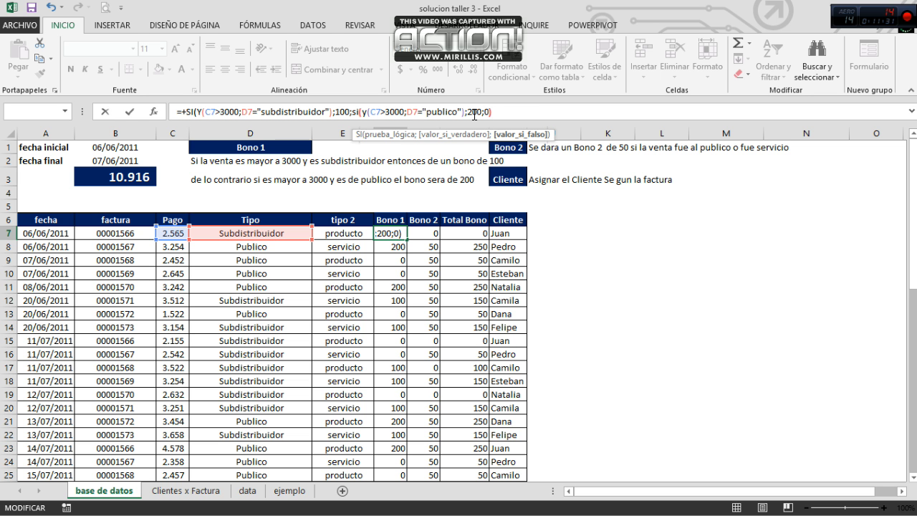
{"action": "key", "text": "End"}
{"action": "key", "text": "Return"}
{"action": "key", "text": "Return"}
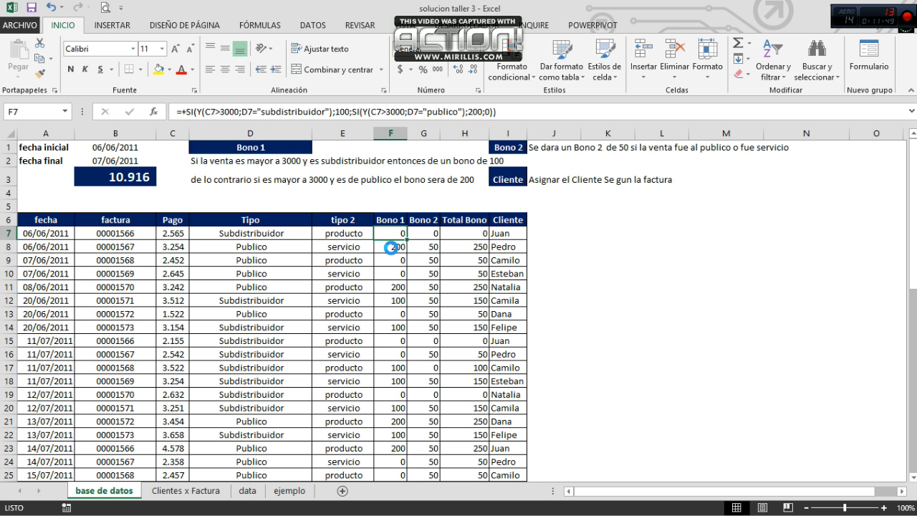
Step: Copy the Bono 1 formula from F7 into F8:F21
{"action": "key", "text": "ctrl+c"}
{"action": "left_click", "coordinate": [391, 248]}
{"action": "key", "text": "shift+Down"}
{"action": "key", "text": "shift+Down"}
{"action": "key", "text": "shift+Down"}
{"action": "key", "text": "shift+Down"}
{"action": "key", "text": "shift+Down"}
{"action": "key", "text": "shift+Down"}
{"action": "key", "text": "shift+Down"}
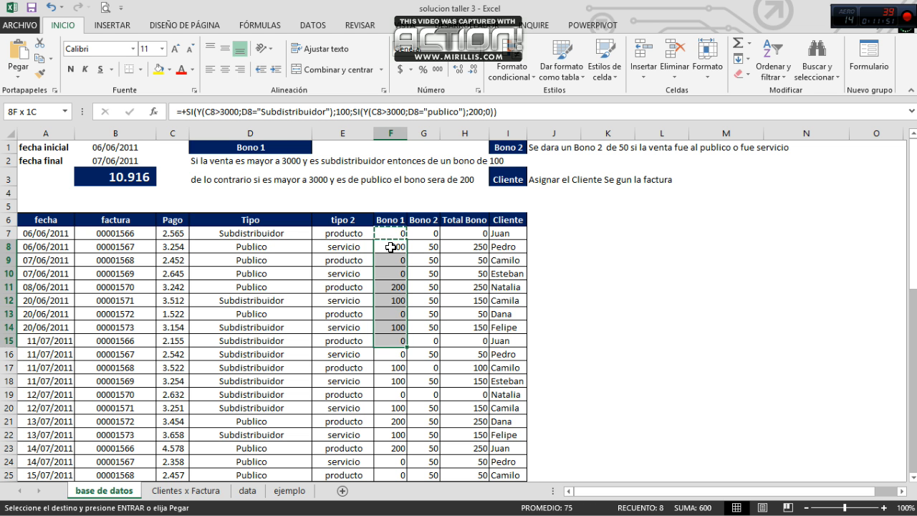
{"action": "key", "text": "shift+Down"}
{"action": "key", "text": "shift+Down"}
{"action": "key", "text": "shift+Down"}
{"action": "key", "text": "shift+Down"}
{"action": "key", "text": "shift+Down"}
{"action": "key", "text": "shift+Down"}
{"action": "key", "text": "ctrl+v"}
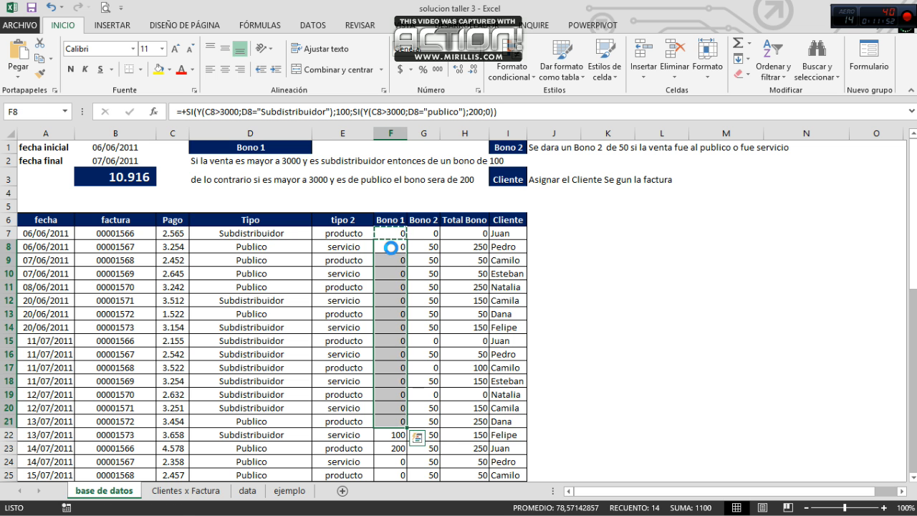
{"action": "key", "text": "Down"}
{"action": "key", "text": "Down"}
{"action": "key", "text": "Up"}
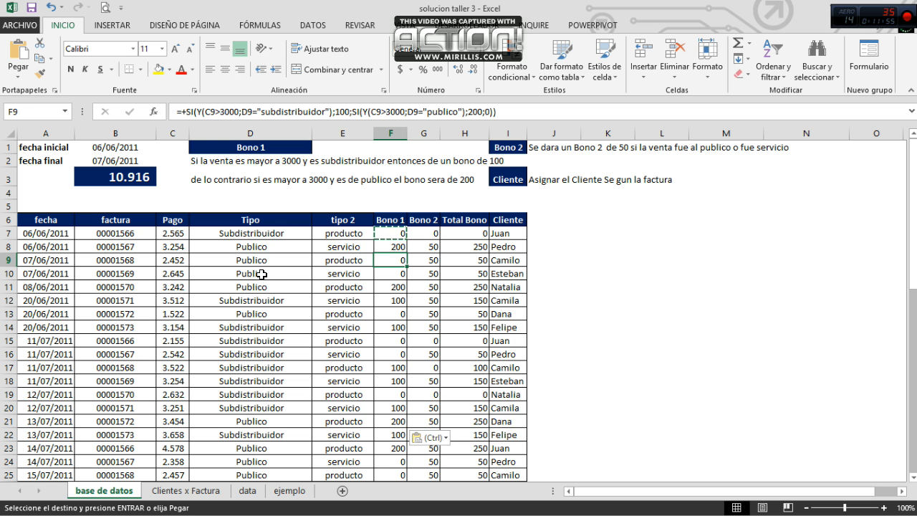
Step: Check the Pago and Tipo values of rows 8, 11 and 12 against the Bono 1 conditions
{"action": "left_click", "coordinate": [160, 248]}
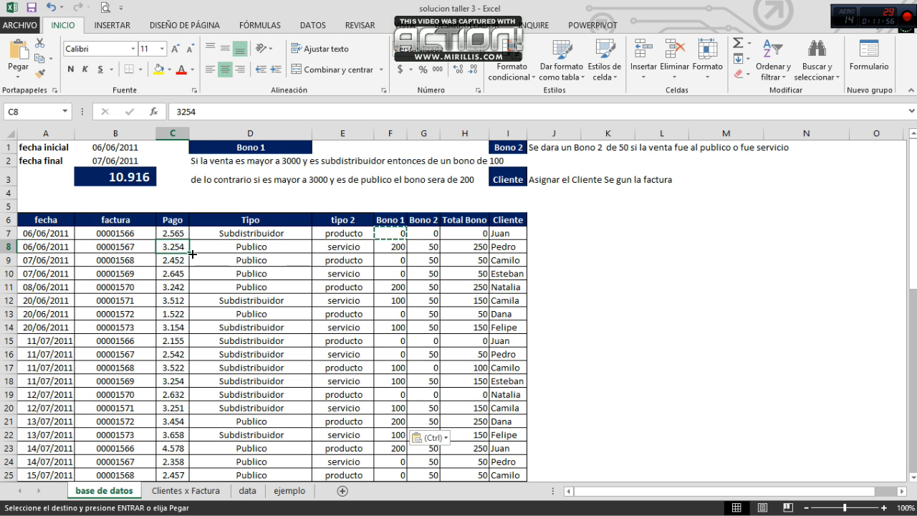
{"action": "left_click", "coordinate": [240, 247]}
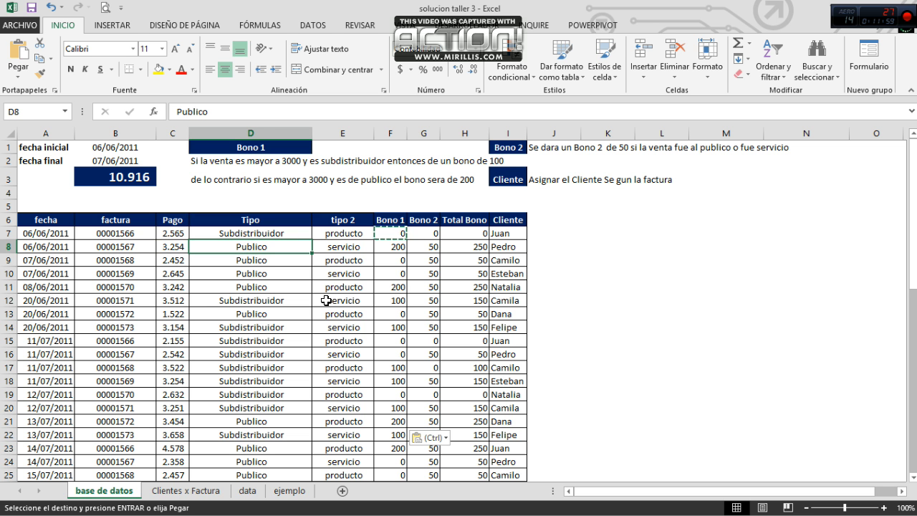
{"action": "left_click", "coordinate": [177, 302]}
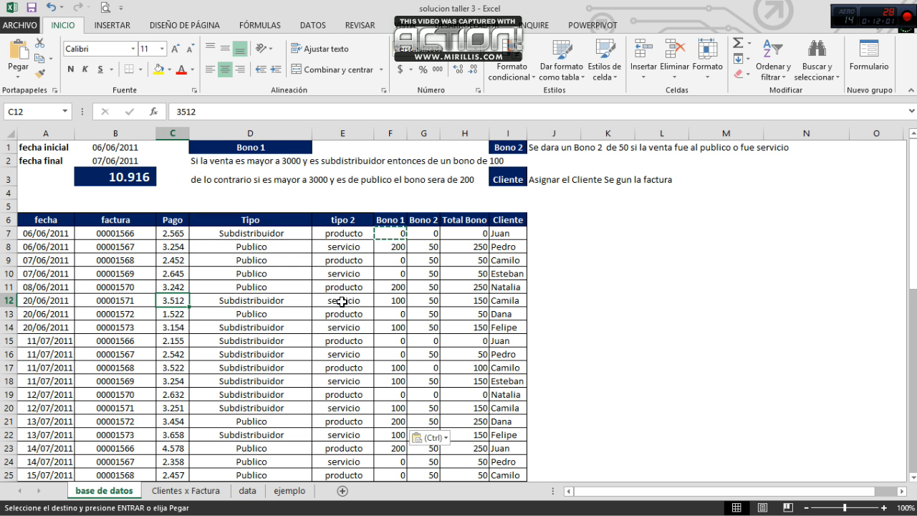
{"action": "left_click", "coordinate": [172, 284]}
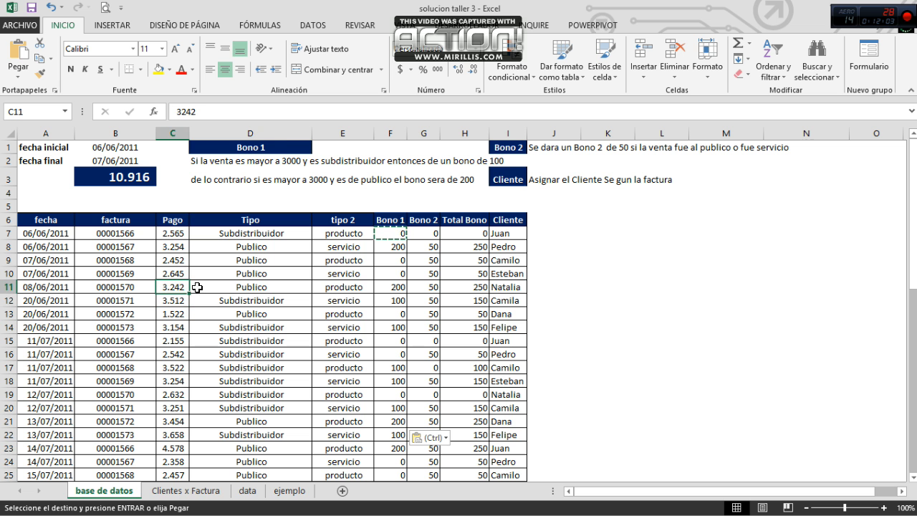
{"action": "left_click", "coordinate": [255, 290]}
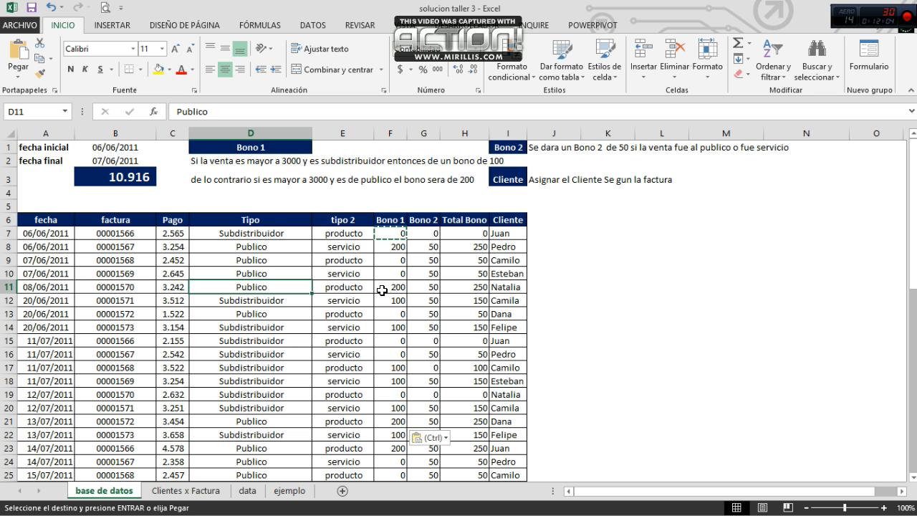
{"action": "left_click", "coordinate": [178, 303]}
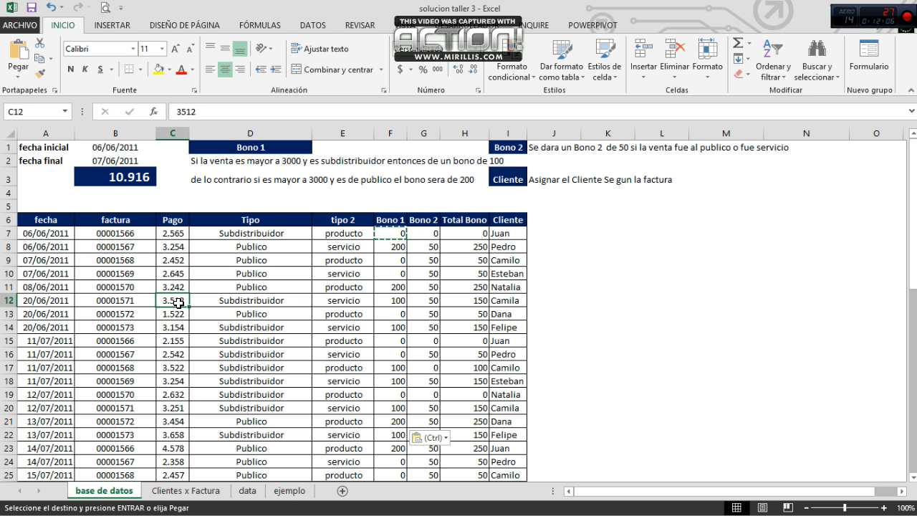
{"action": "left_click", "coordinate": [270, 301]}
{"action": "left_click", "coordinate": [397, 300]}
{"action": "key", "text": "Escape"}
Step: Read the Bono 2 rule in row 1 and compare it with the Tipo and tipo 2 values of rows 7 and 8
{"action": "key", "text": "Up"}
{"action": "key", "text": "Up"}
{"action": "key", "text": "Up"}
{"action": "key", "text": "Up"}
{"action": "key", "text": "Up"}
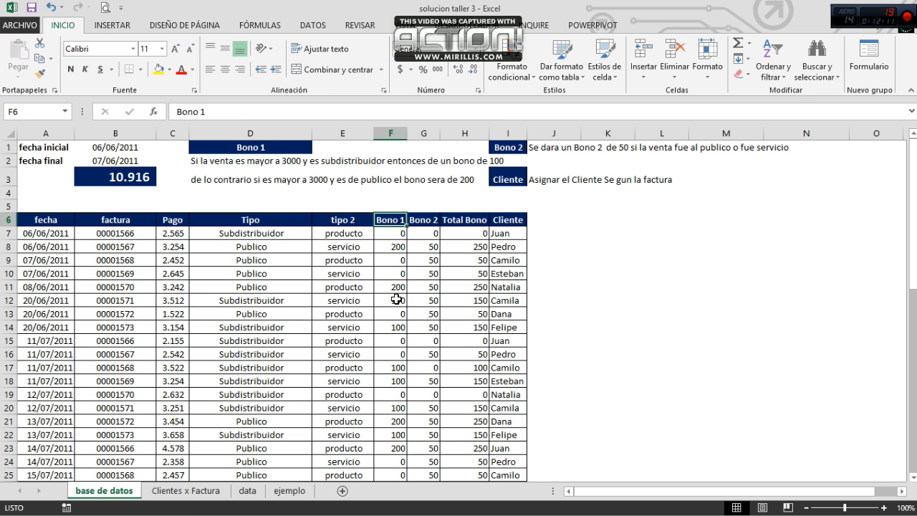
{"action": "key", "text": "Right"}
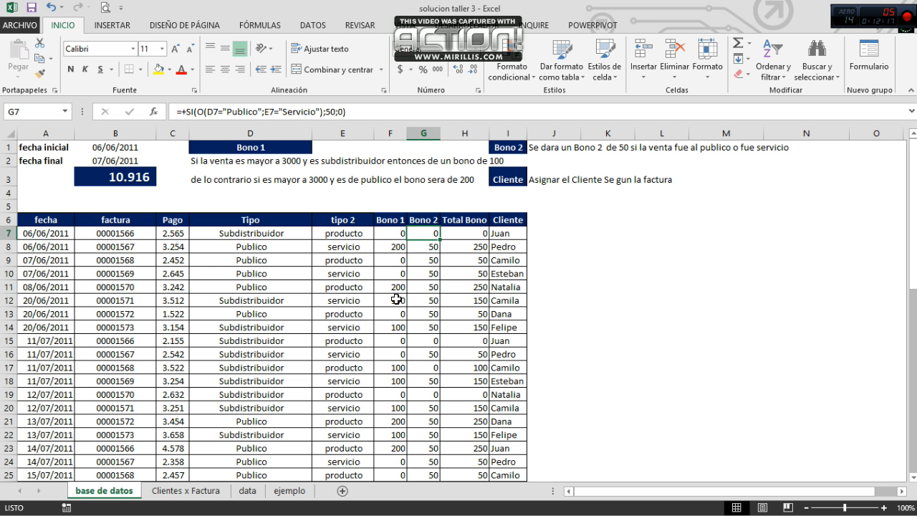
{"action": "left_click", "coordinate": [581, 148]}
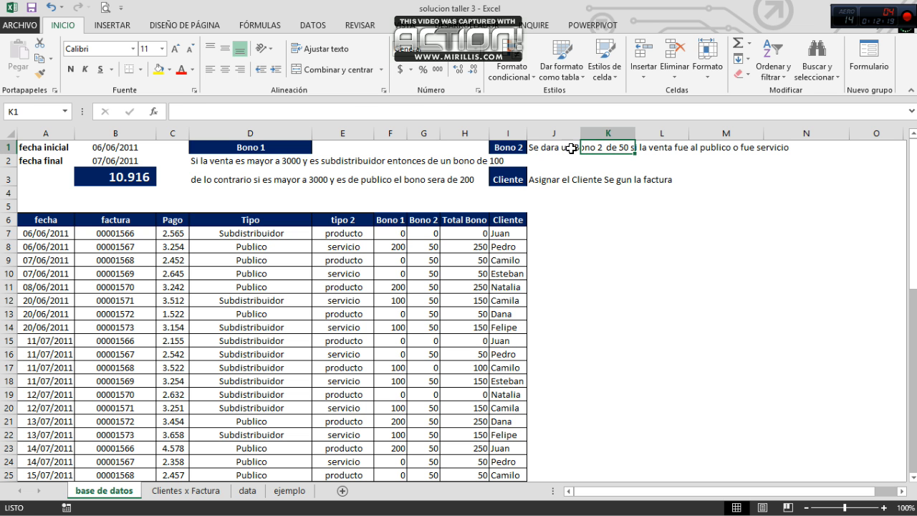
{"action": "left_click_drag", "start_coordinate": [532, 148], "coordinate": [663, 146]}
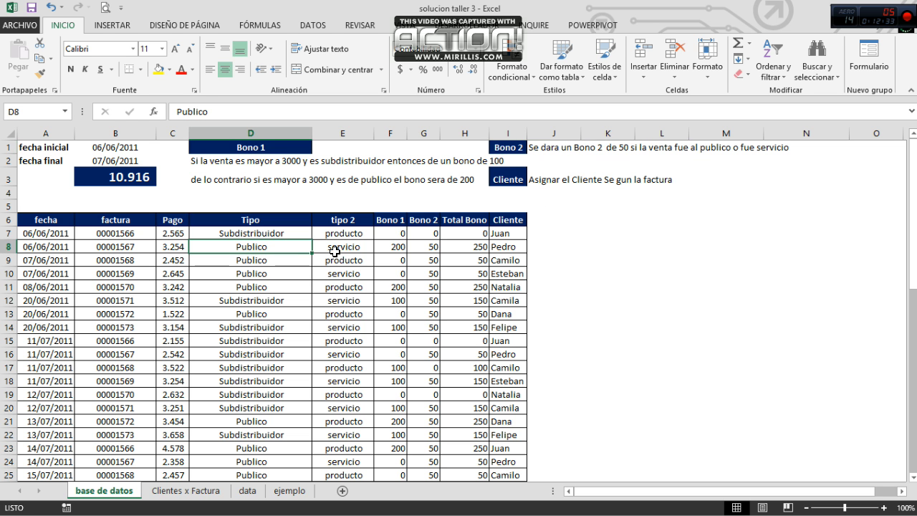
{"action": "left_click", "coordinate": [345, 250]}
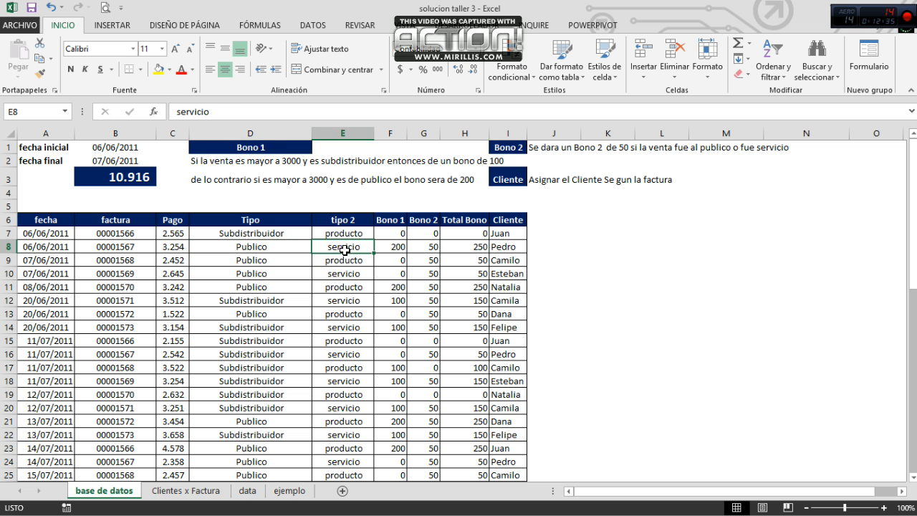
{"action": "left_click", "coordinate": [263, 235]}
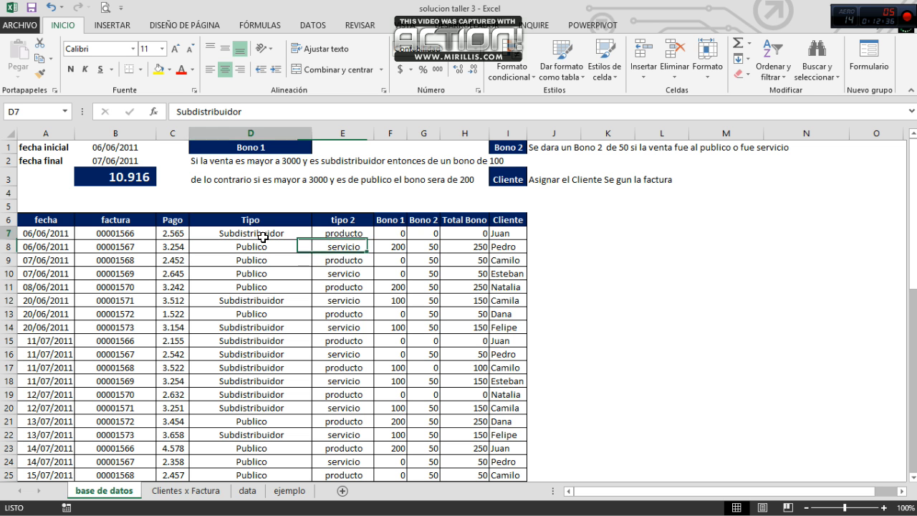
{"action": "left_click", "coordinate": [335, 236]}
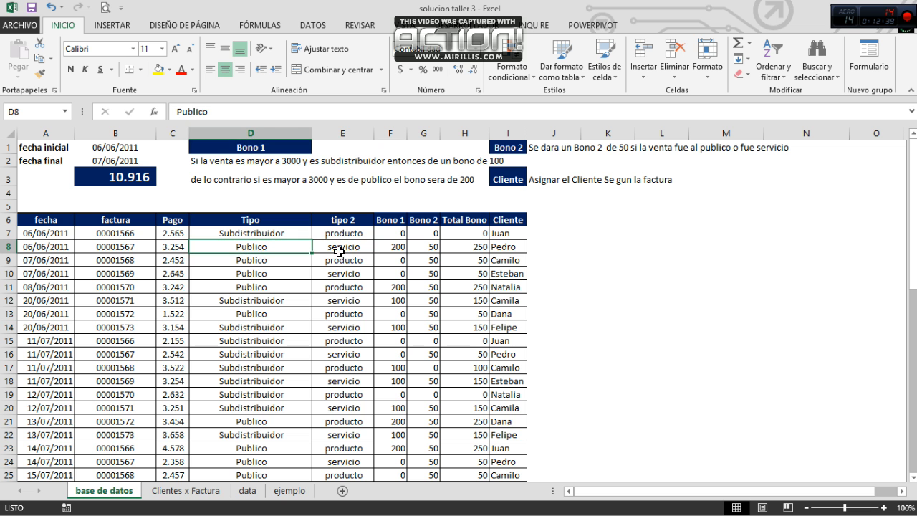
{"action": "left_click", "coordinate": [343, 251]}
Step: Clear the Bono 2 formula in G8 and start a new SI formula with a nested O function
{"action": "left_click", "coordinate": [433, 248]}
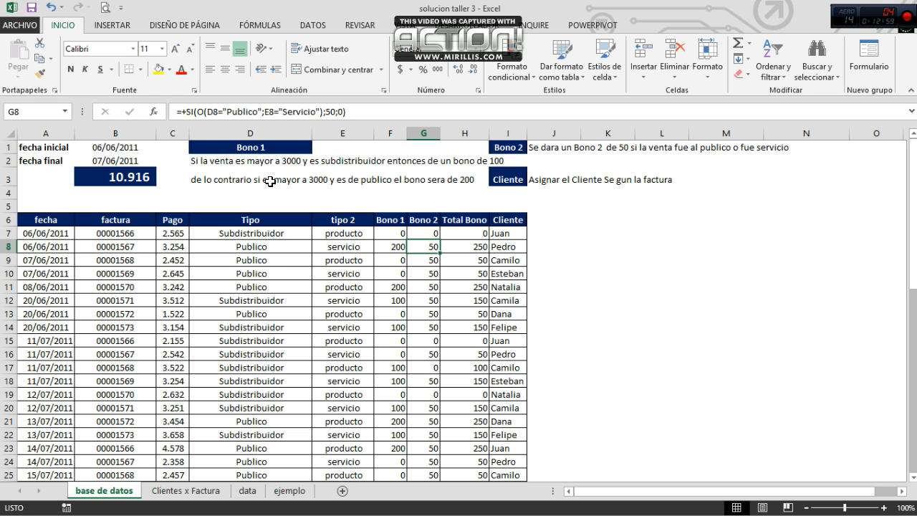
{"action": "key", "text": "Delete"}
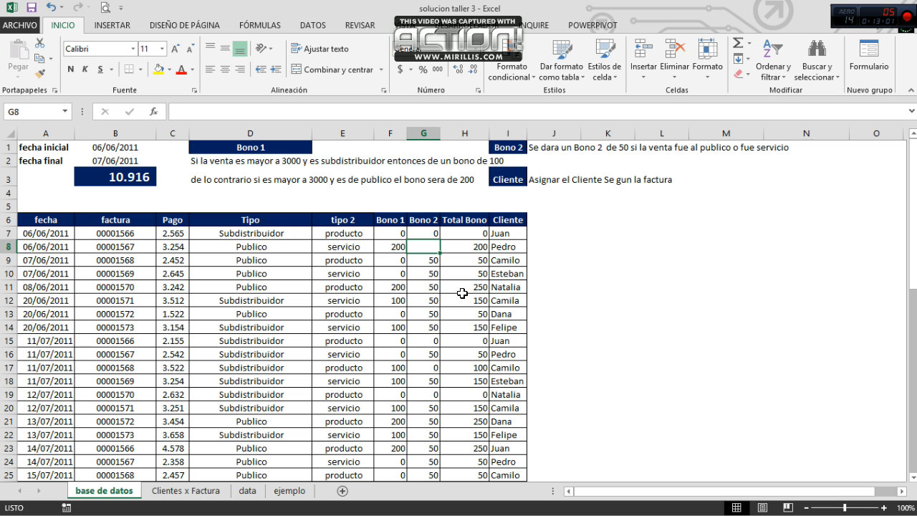
{"action": "type", "text": "+si("}
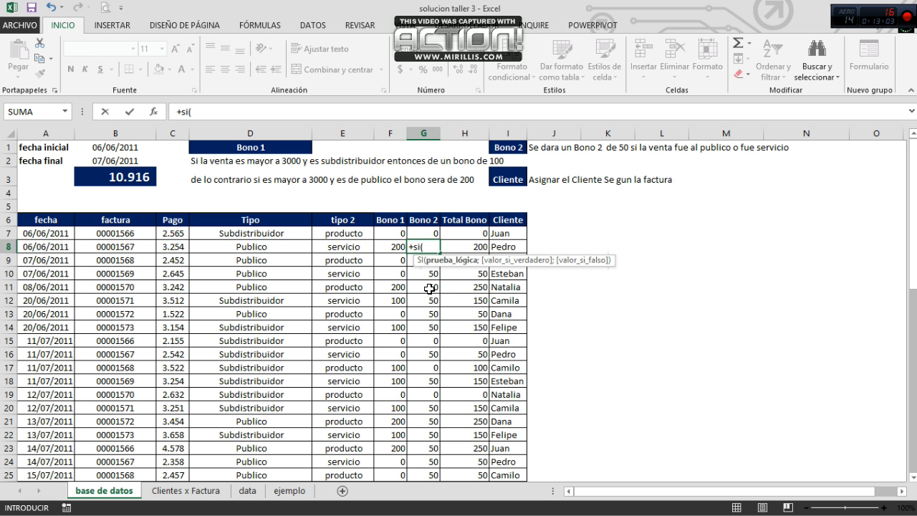
{"action": "type", "text": "o"}
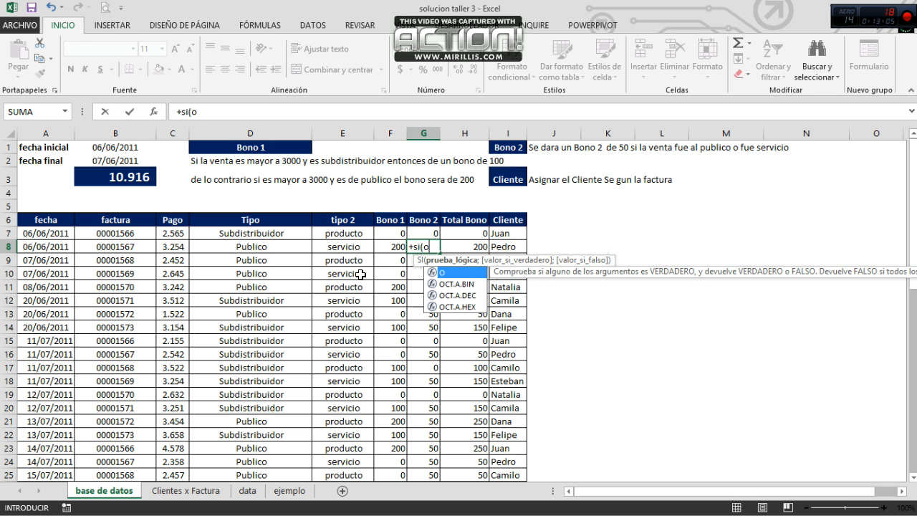
{"action": "type", "text": "("}
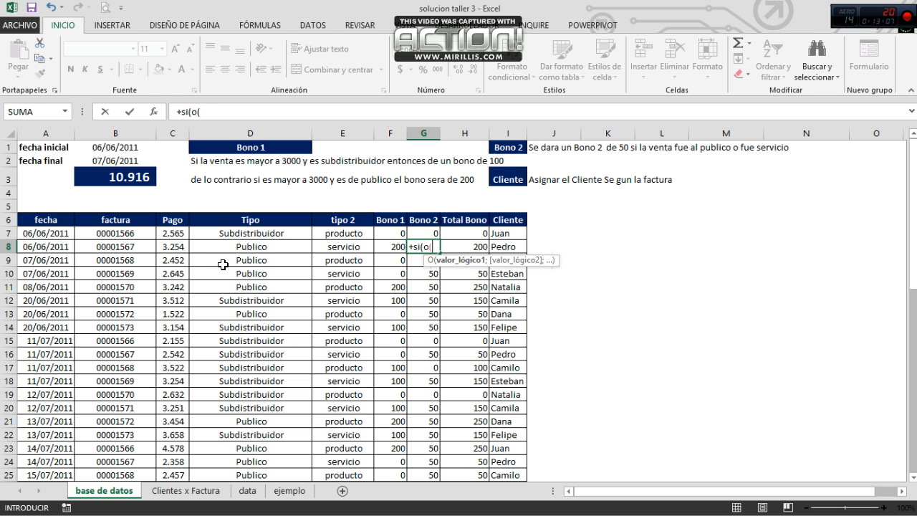
Step: Fill the O function in G8 with the conditions D8="publico" and E8="servicio", and close it
{"action": "left_click", "coordinate": [259, 249]}
{"action": "type", "text": "="}
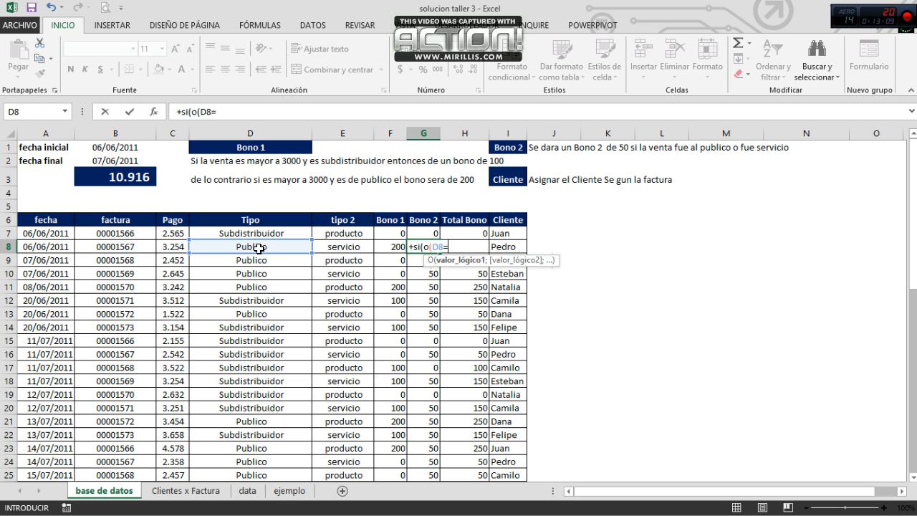
{"action": "type", "text": "\"publico\";"}
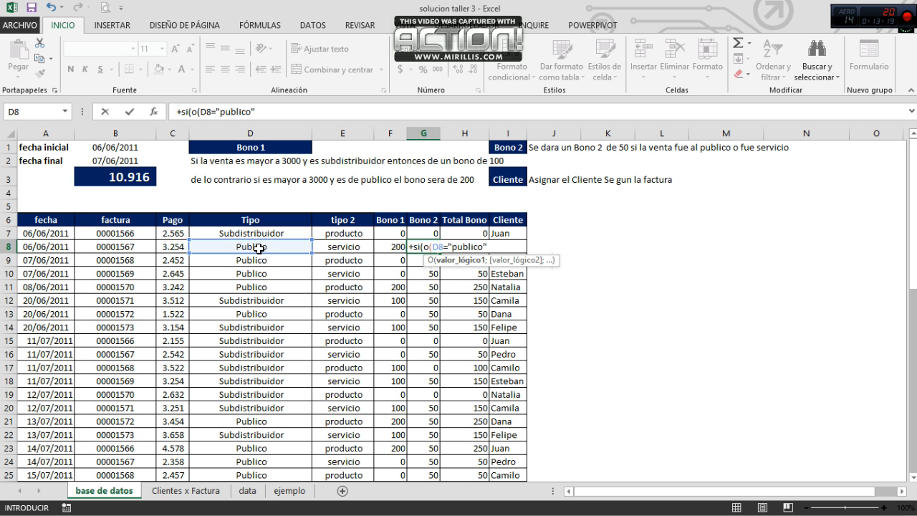
{"action": "left_click", "coordinate": [322, 245]}
{"action": "type", "text": "="}
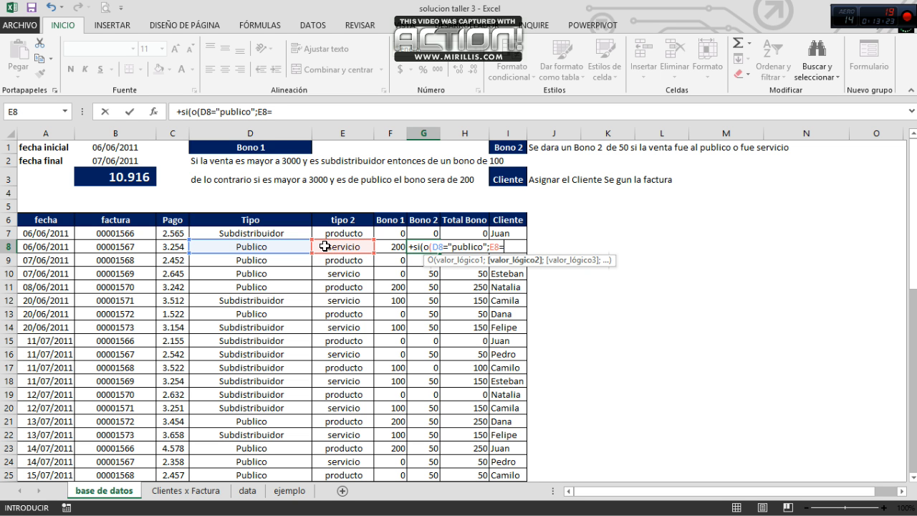
{"action": "type", "text": "\"servicio\";"}
{"action": "key", "text": "BackSpace"}
{"action": "type", "text": ")"}
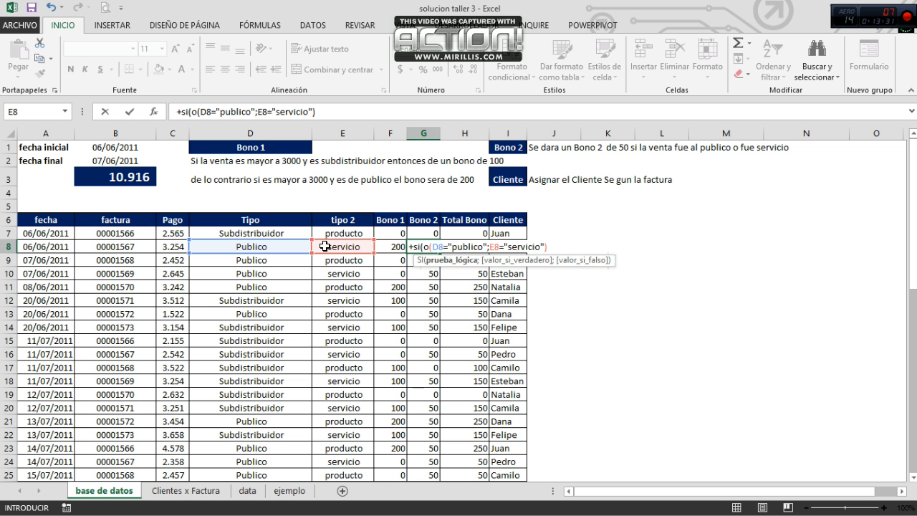
Step: Finish the G8 SI formula with 50 as the true value and 0 as the false value
{"action": "type", "text": ");"}
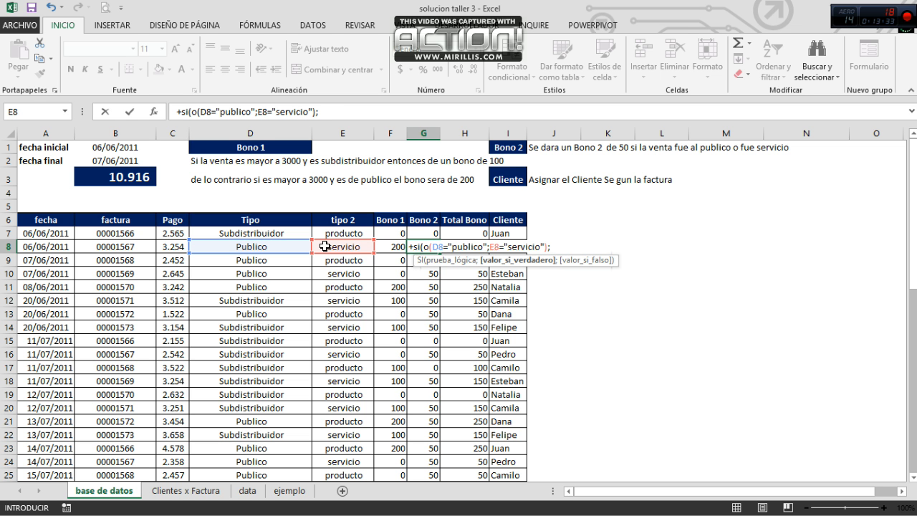
{"action": "type", "text": "50;0"}
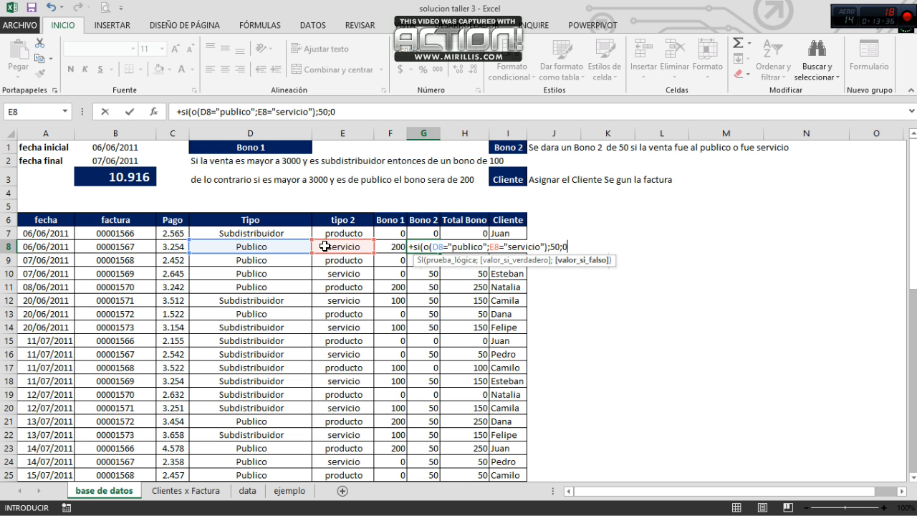
{"action": "type", "text": ")"}
{"action": "key", "text": "ctrl+Return"}
Step: Copy the Bono 2 formula from G8 into G7 and G9:G55
{"action": "key", "text": "ctrl+c"}
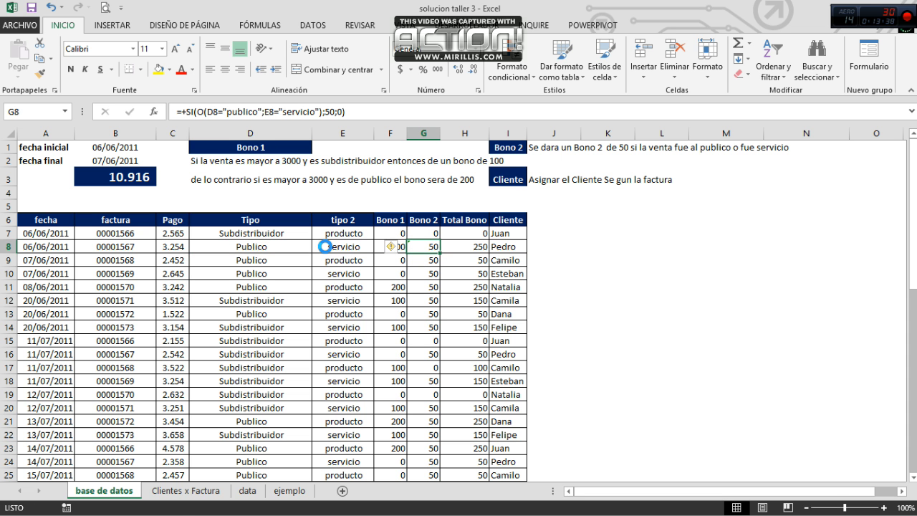
{"action": "key", "text": "Up"}
{"action": "key", "text": "ctrl+v"}
{"action": "key", "text": "Down"}
{"action": "key", "text": "Down"}
{"action": "key", "text": "ctrl+shift+Down"}
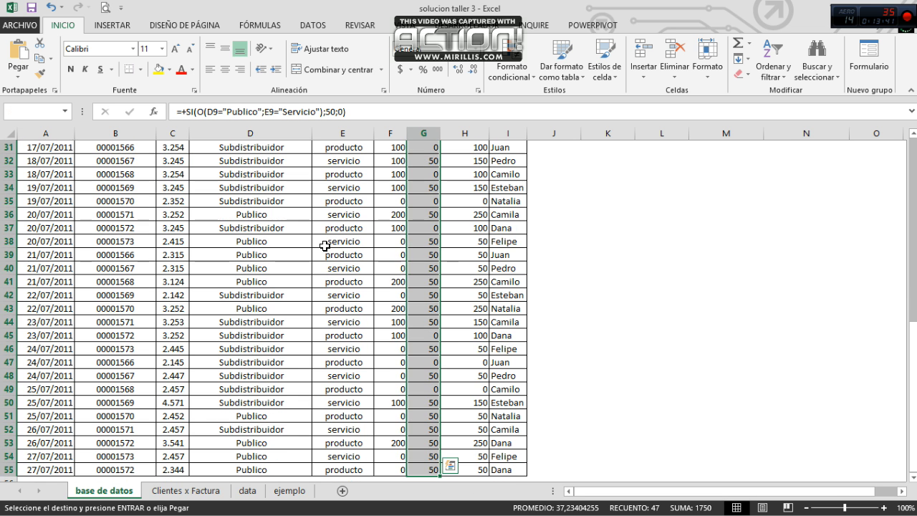
{"action": "scroll", "coordinate": [324, 246], "scroll_direction": "up", "scroll_amount": 10}
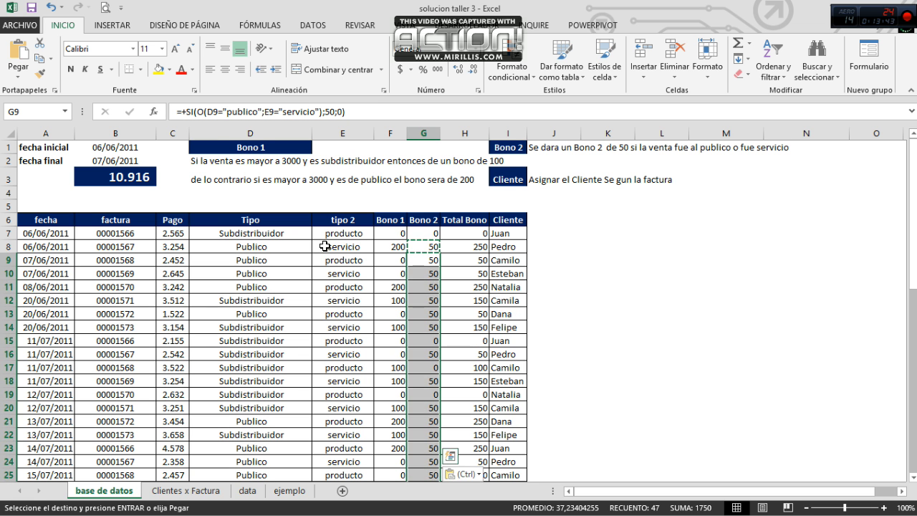
{"action": "key", "text": "Up"}
{"action": "key", "text": "Escape"}
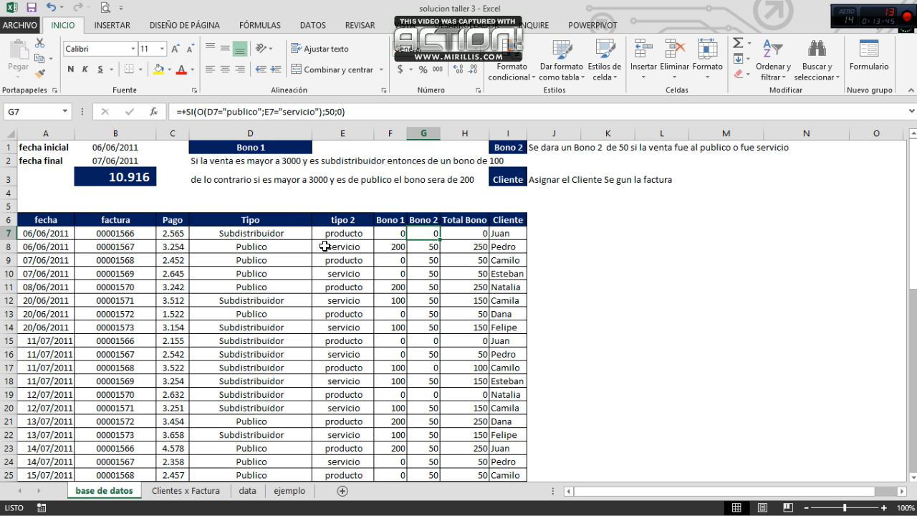
Step: Clear the Cliente formula in I7 and start a BUSCARV formula with B7 as the lookup value
{"action": "key", "text": "Right"}
{"action": "key", "text": "Up"}
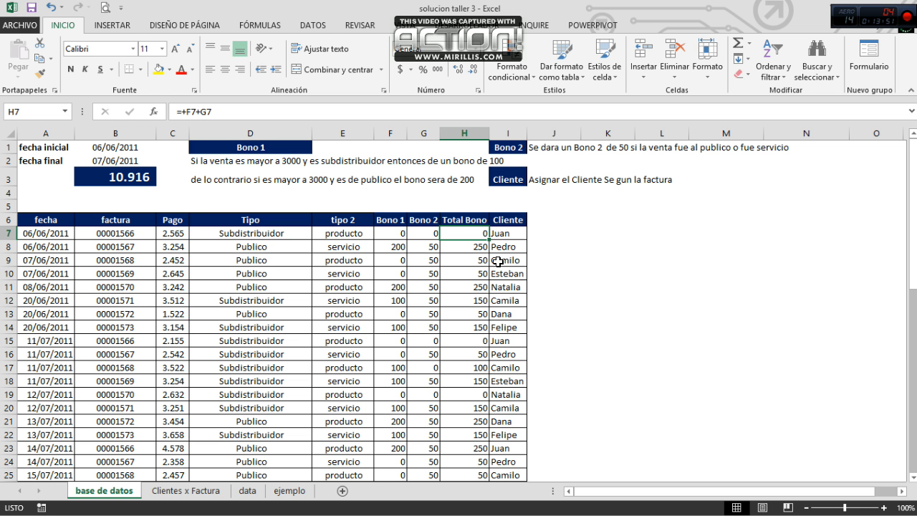
{"action": "left_click", "coordinate": [511, 237]}
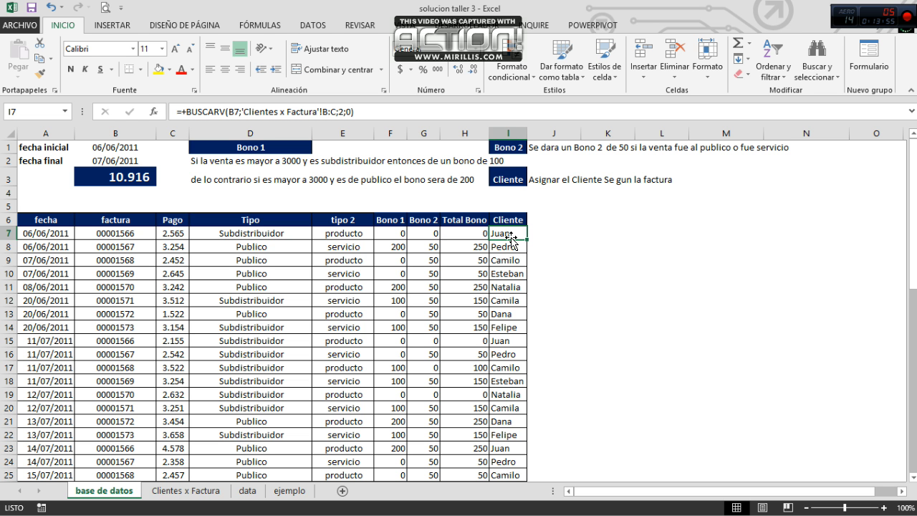
{"action": "key", "text": "Delete"}
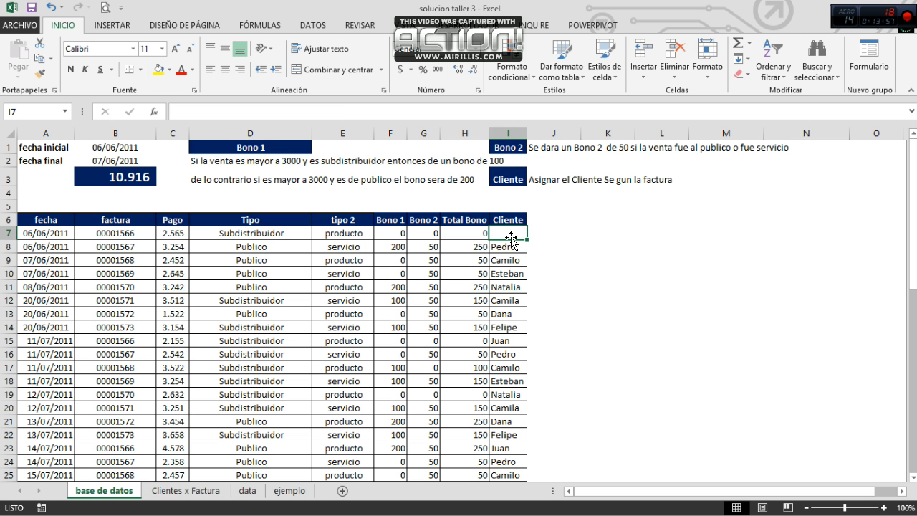
{"action": "type", "text": "+bus"}
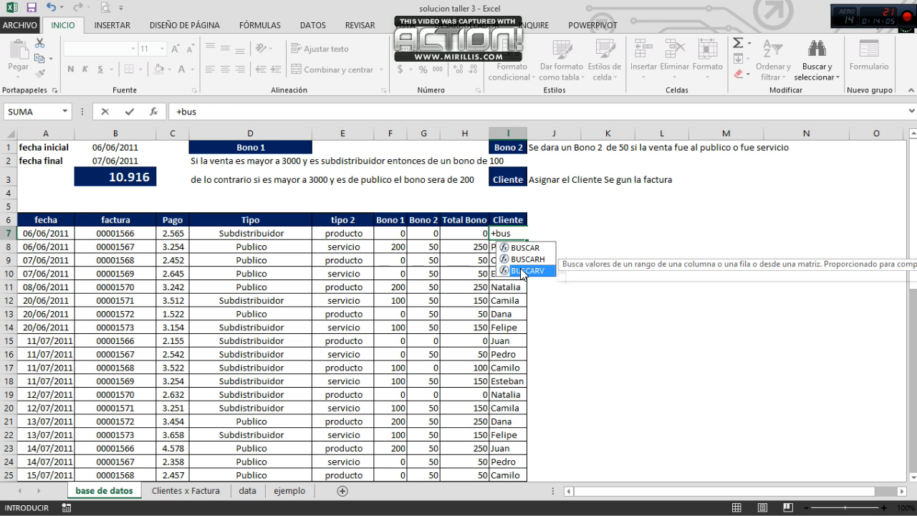
{"action": "double_click", "coordinate": [521, 271]}
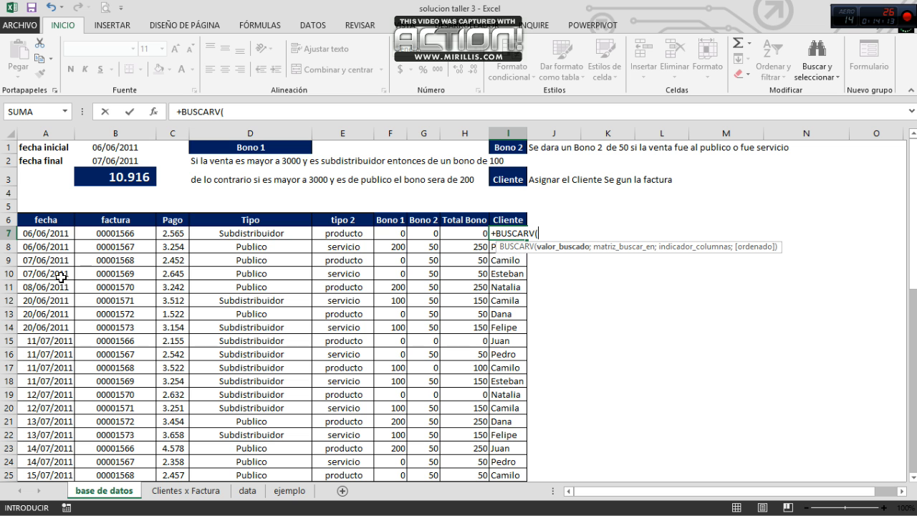
{"action": "left_click", "coordinate": [115, 233]}
{"action": "type", "text": ";"}
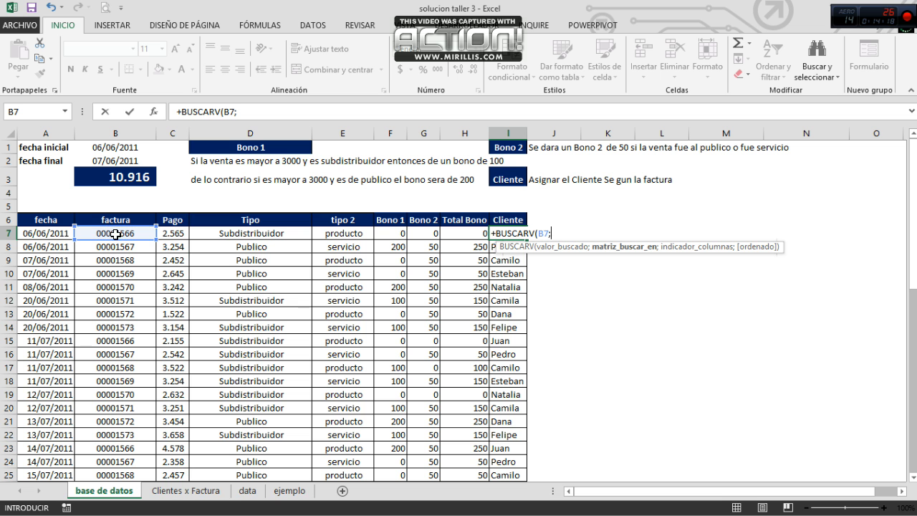
Step: Complete the I7 BUSCARV with columns B:C of Clientes x Factura, column index 2 and exact match 0
{"action": "left_click", "coordinate": [181, 492]}
{"action": "left_click", "coordinate": [108, 136]}
{"action": "left_click_drag", "start_coordinate": [109, 136], "coordinate": [142, 131]}
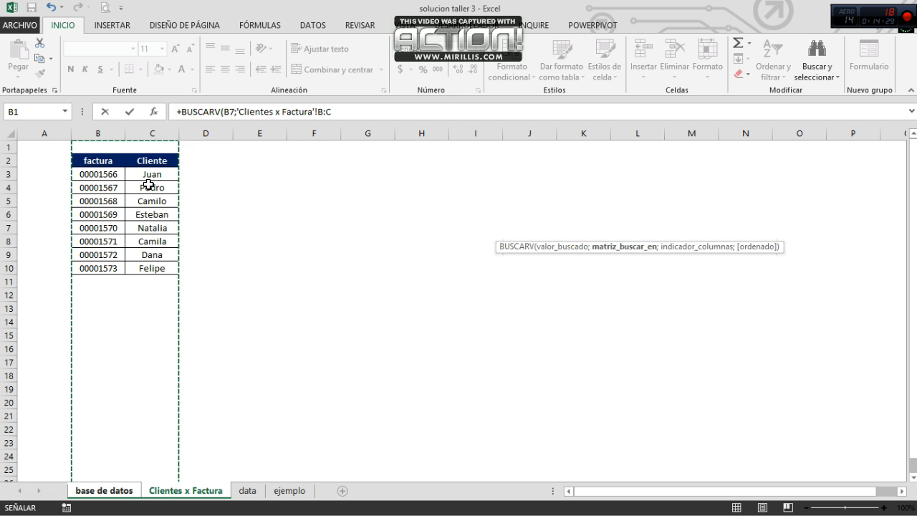
{"action": "type", "text": ";2"}
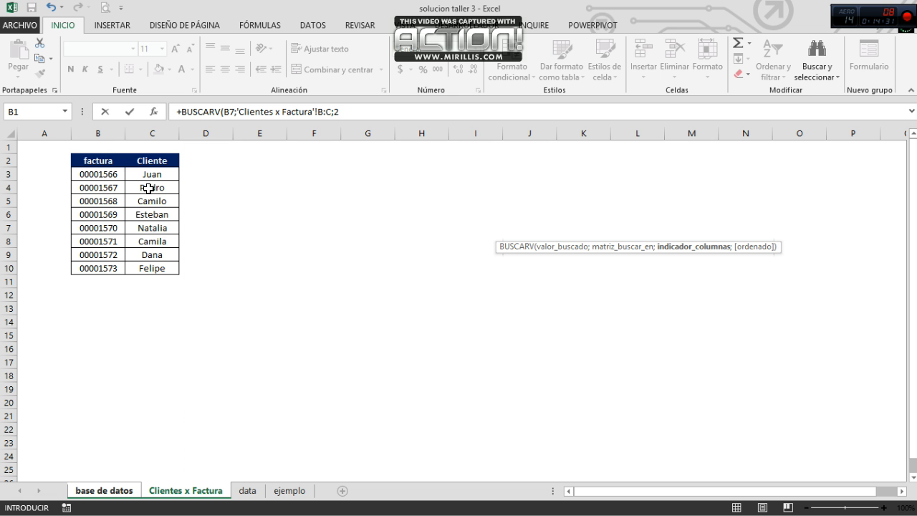
{"action": "type", "text": ";0"}
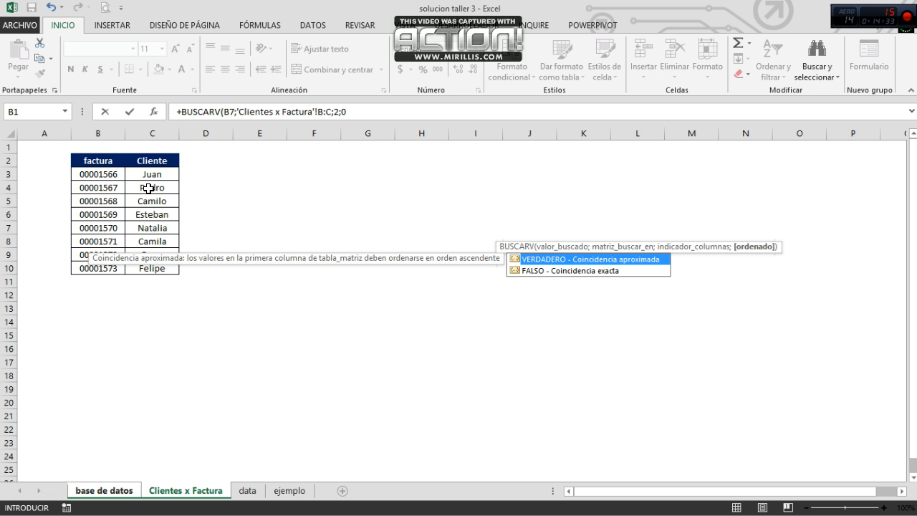
{"action": "type", "text": ")"}
{"action": "key", "text": "Return"}
Step: Review the Cliente lookups from I7 down through the following rows and return to the header notes
{"action": "key", "text": "Up"}
{"action": "key", "text": "Down"}
{"action": "key", "text": "Down"}
{"action": "key", "text": "Down"}
{"action": "key", "text": "Down"}
{"action": "key", "text": "Down"}
{"action": "key", "text": "Down"}
{"action": "key", "text": "Down"}
{"action": "key", "text": "Down"}
{"action": "key", "text": "Down"}
{"action": "key", "text": "Down"}
{"action": "key", "text": "Down"}
{"action": "key", "text": "Down"}
{"action": "key", "text": "ctrl+Up"}
{"action": "key", "text": "ctrl+Up"}
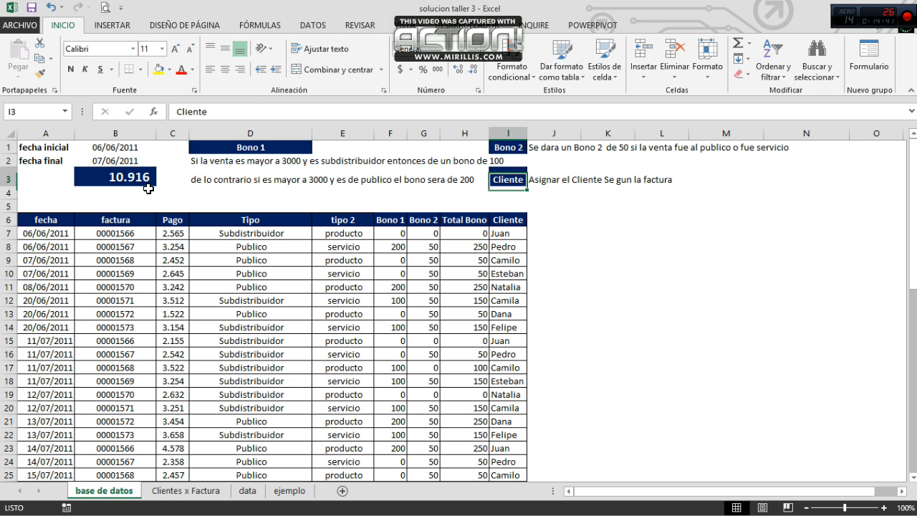
Step: Show the SUMAR.SI formula in B3
{"action": "key", "text": "Left"}
{"action": "key", "text": "Left"}
{"action": "key", "text": "Left"}
{"action": "key", "text": "Left"}
{"action": "key", "text": "Left"}
{"action": "key", "text": "Left"}
{"action": "key", "text": "Left"}
{"action": "key", "text": "Left"}
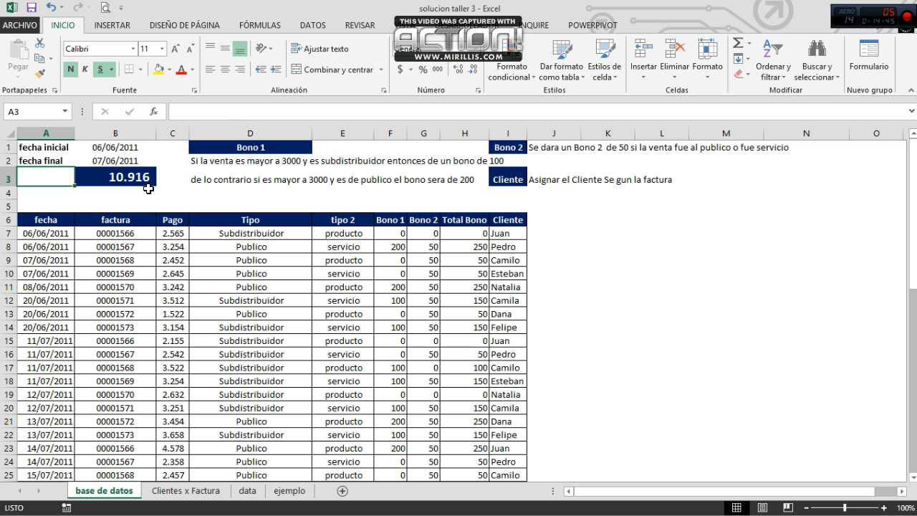
{"action": "key", "text": "Right"}
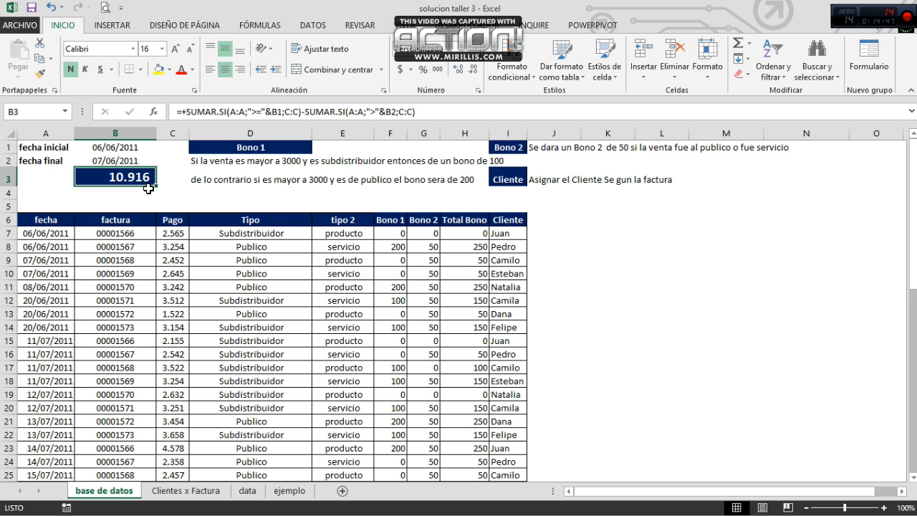
Step: Look through the fecha and factura columns down to the table's last row, 55
{"action": "left_click", "coordinate": [120, 255]}
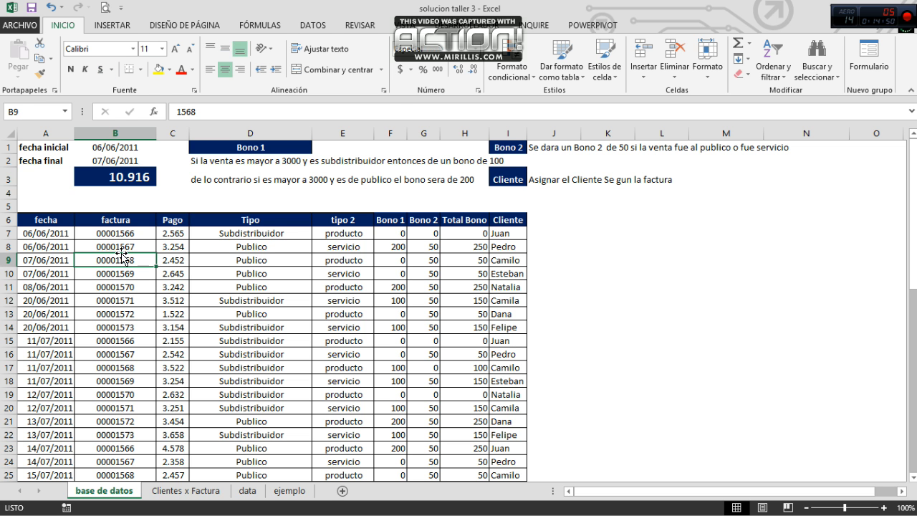
{"action": "key", "text": "Left"}
{"action": "key", "text": "Right"}
{"action": "key", "text": "Down"}
{"action": "key", "text": "Down"}
{"action": "key", "text": "Down"}
{"action": "key", "text": "Down"}
{"action": "key", "text": "Down"}
{"action": "key", "text": "Down"}
{"action": "key", "text": "Down"}
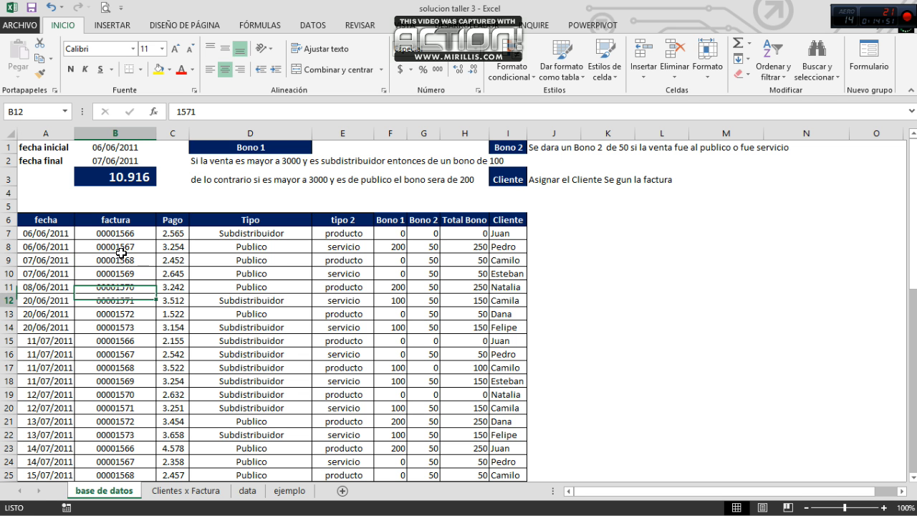
{"action": "key", "text": "ctrl+Down"}
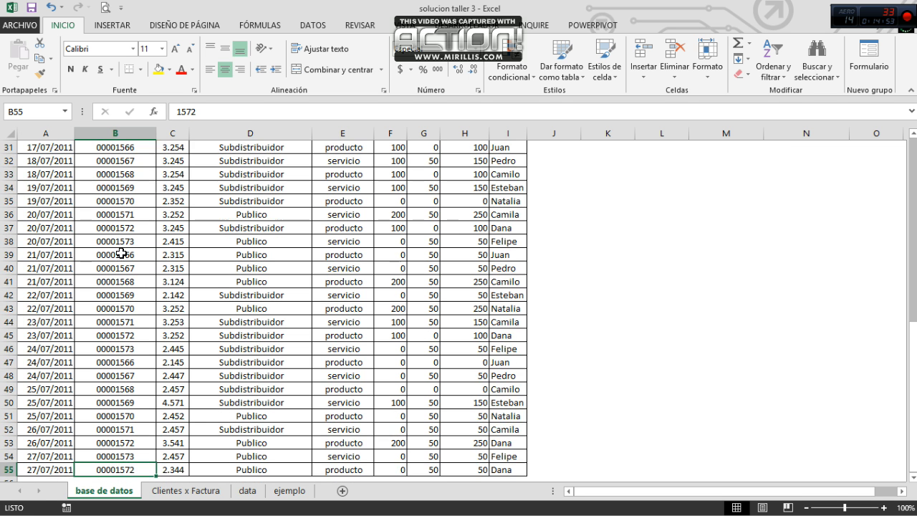
Step: Review the fecha inicial and fecha final cells in B1:B2 and the total formula in B3
{"action": "key", "text": "ctrl+Up"}
{"action": "key", "text": "ctrl+Up"}
{"action": "key", "text": "ctrl+Up"}
{"action": "key", "text": "Down"}
{"action": "key", "text": "Up"}
{"action": "key", "text": "Down"}
{"action": "key", "text": "Up"}
{"action": "key", "text": "Down"}
{"action": "key", "text": "Down"}
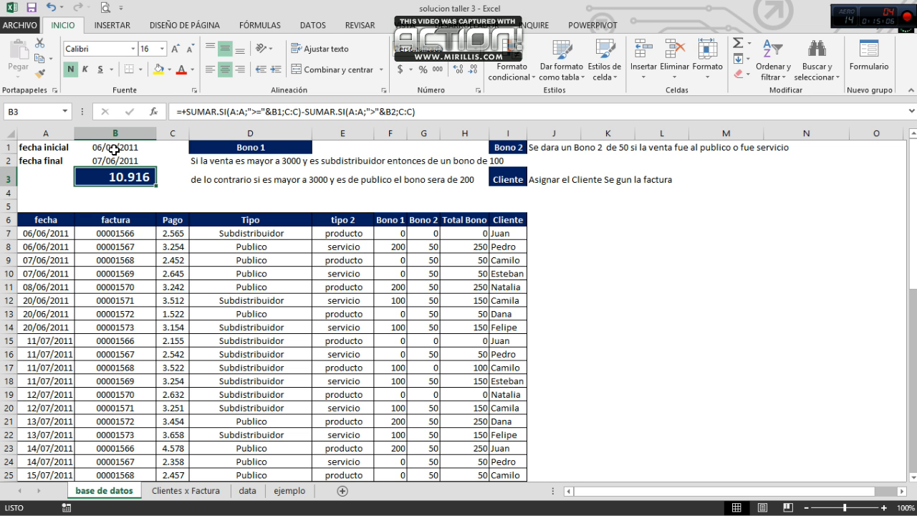
Step: Compare the fecha inicial in B1 with the table's dates and the factura rows that fall inside and outside the date range
{"action": "left_click", "coordinate": [114, 149]}
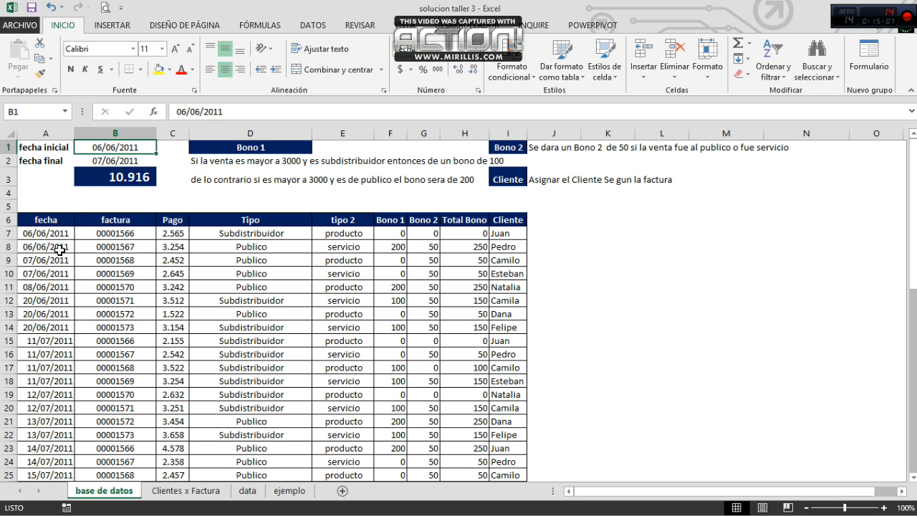
{"action": "left_click_drag", "start_coordinate": [101, 245], "coordinate": [115, 456]}
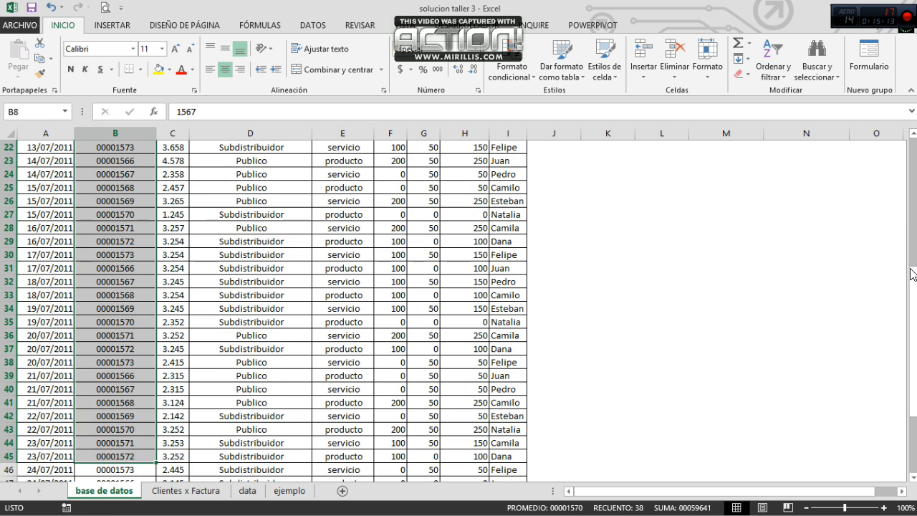
{"action": "scroll", "coordinate": [186, 383], "scroll_direction": "up", "scroll_amount": 7}
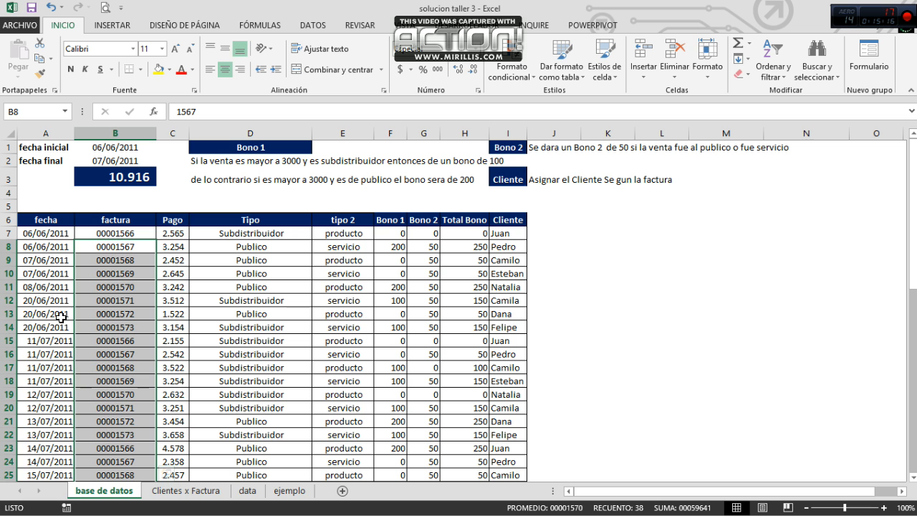
{"action": "left_click", "coordinate": [57, 315]}
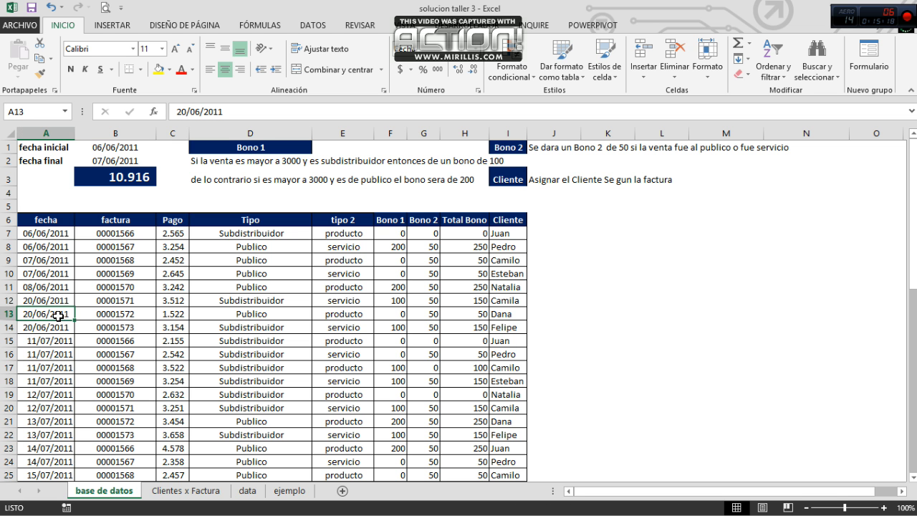
{"action": "left_click_drag", "start_coordinate": [98, 321], "coordinate": [102, 454]}
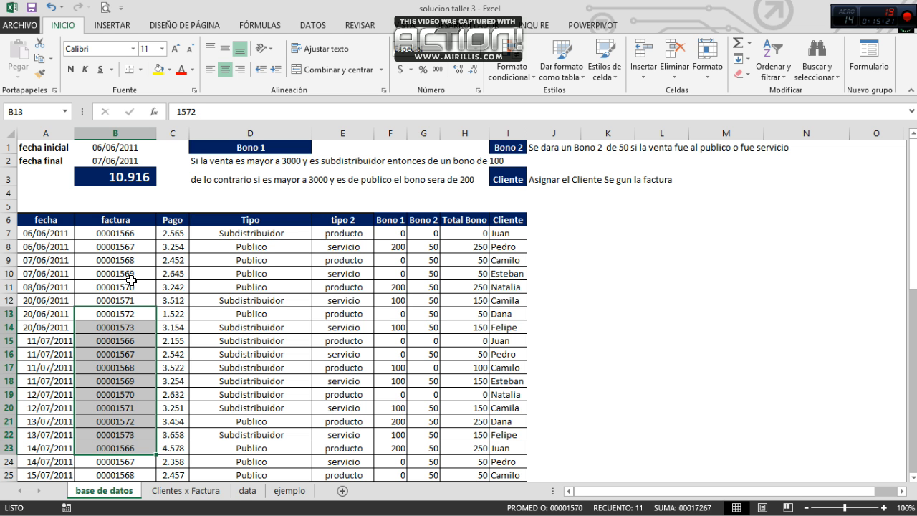
{"action": "left_click_drag", "start_coordinate": [115, 247], "coordinate": [117, 300]}
Step: Go through the ranges and criteria of both SUMAR.SI functions in the B3 formula, leaving it unchanged
{"action": "left_click", "coordinate": [120, 174]}
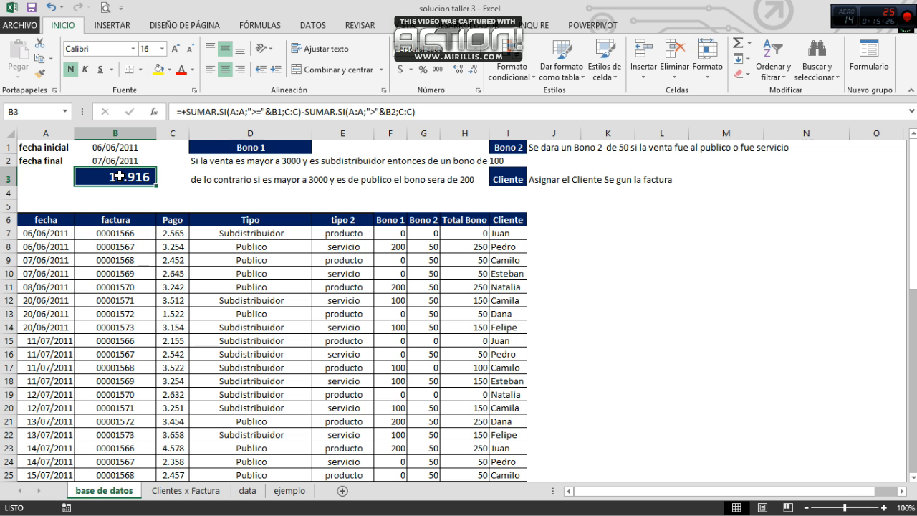
{"action": "left_click", "coordinate": [239, 111]}
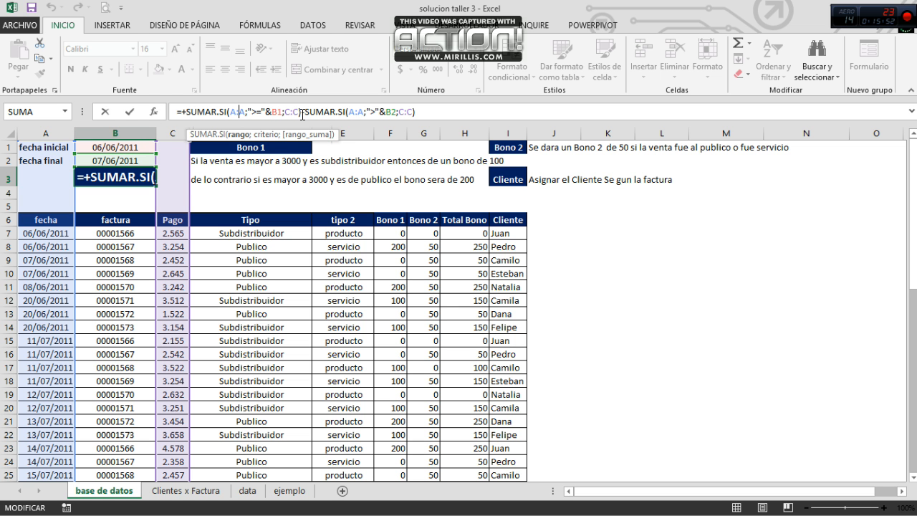
{"action": "left_click", "coordinate": [290, 111]}
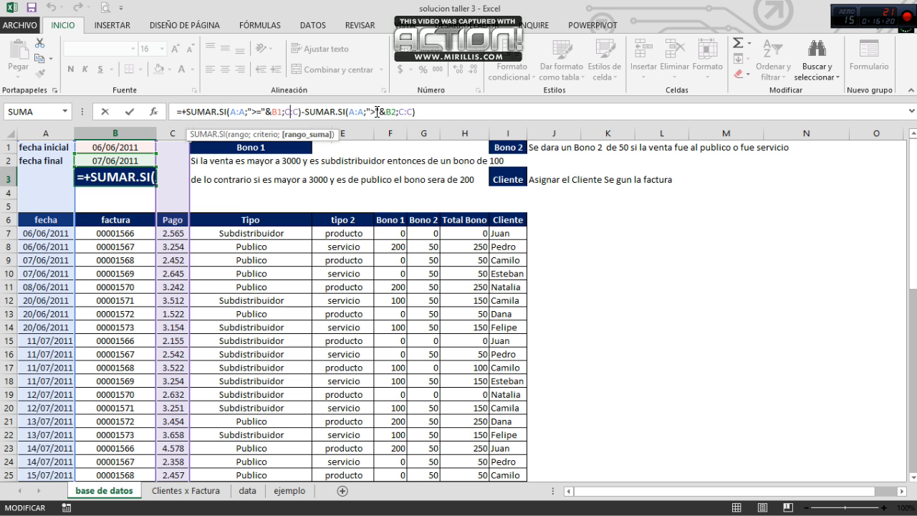
{"action": "left_click", "coordinate": [472, 115]}
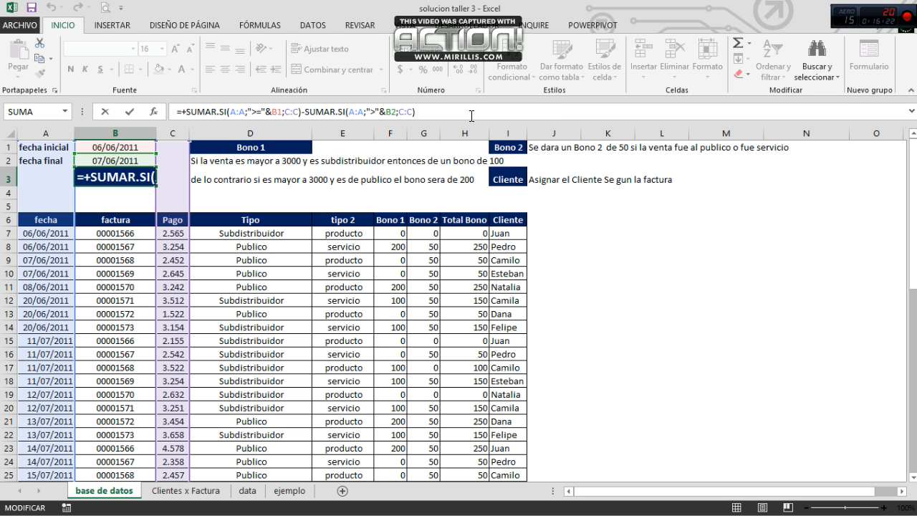
{"action": "key", "text": "Return"}
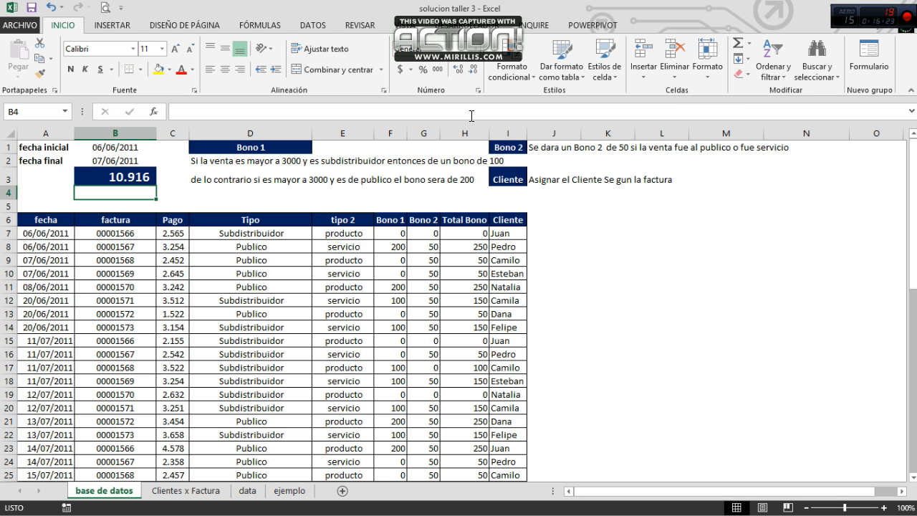
Step: Enter the sample value 2 in each of the cells K7:N7 beside the table
{"action": "key", "text": "Down"}
{"action": "key", "text": "Right"}
{"action": "key", "text": "Right"}
{"action": "key", "text": "Right"}
{"action": "key", "text": "Right"}
{"action": "key", "text": "Right"}
{"action": "key", "text": "Right"}
{"action": "key", "text": "Right"}
{"action": "key", "text": "Right"}
{"action": "key", "text": "Down"}
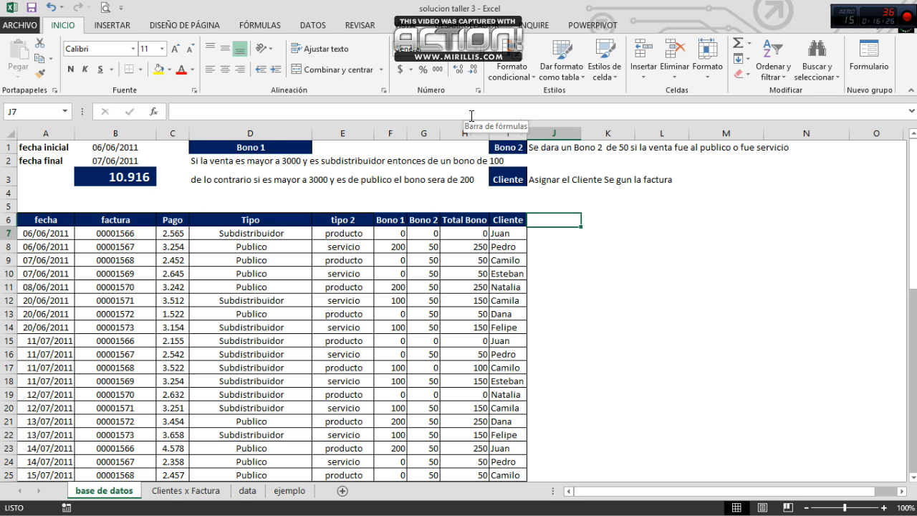
{"action": "key", "text": "Down"}
{"action": "key", "text": "Right"}
{"action": "type", "text": "2"}
{"action": "key", "text": "Right"}
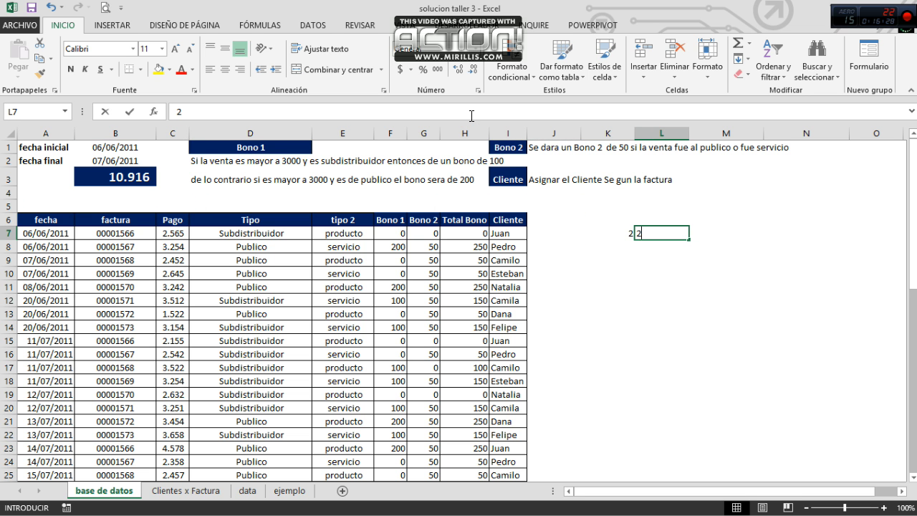
{"action": "type", "text": "2"}
{"action": "key", "text": "Right"}
{"action": "type", "text": "2"}
Step: Number the sample columns 1, 2, 3 and 4 in cells K6:N6 above the values
{"action": "key", "text": "Right"}
{"action": "type", "text": "2"}
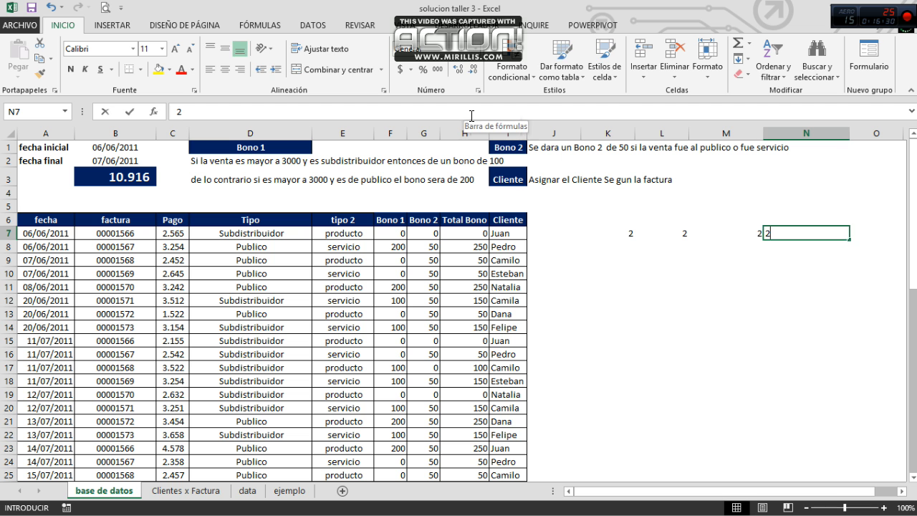
{"action": "key", "text": "Left"}
{"action": "key", "text": "Left"}
{"action": "key", "text": "Left"}
{"action": "key", "text": "Up"}
{"action": "type", "text": "1"}
{"action": "key", "text": "Right"}
{"action": "type", "text": "2"}
{"action": "key", "text": "Right"}
{"action": "type", "text": "3"}
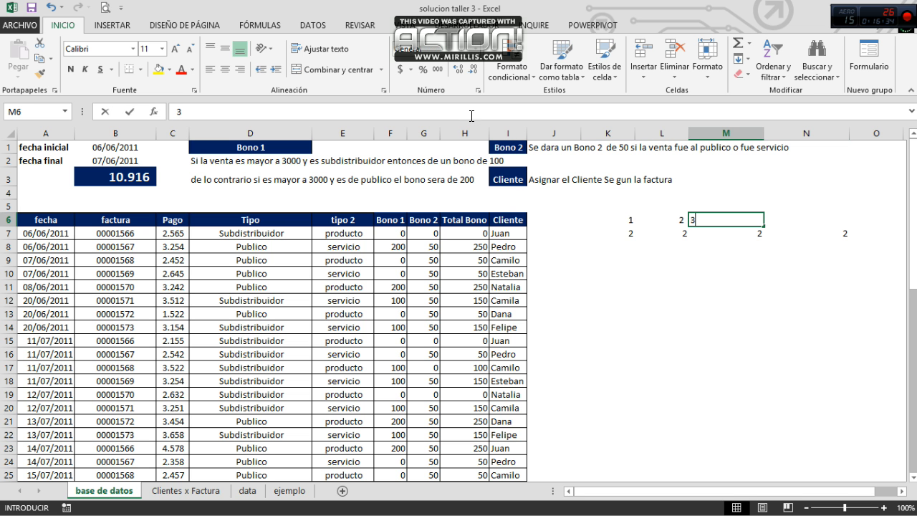
{"action": "key", "text": "Right"}
{"action": "type", "text": "4"}
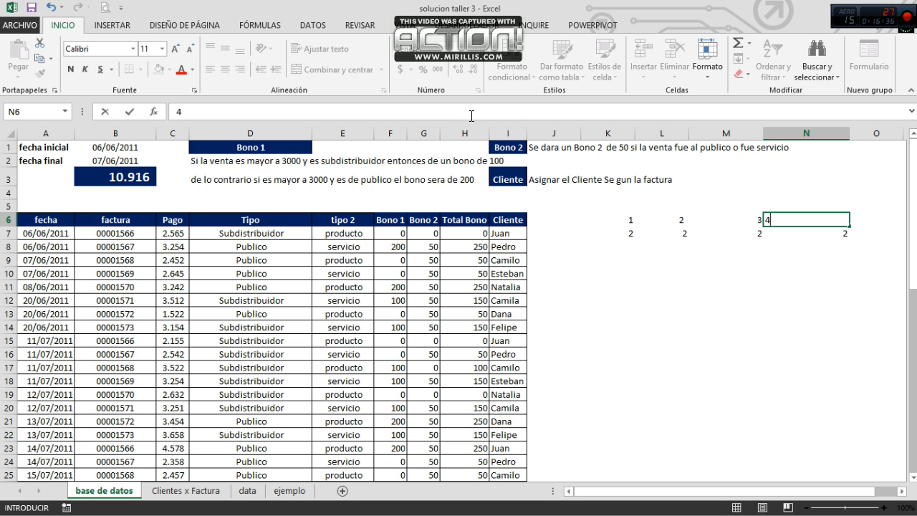
{"action": "key", "text": "Return"}
Step: Enter the sample range limits 1 in K9 and 3 in K10
{"action": "key", "text": "Left"}
{"action": "key", "text": "Left"}
{"action": "key", "text": "Left"}
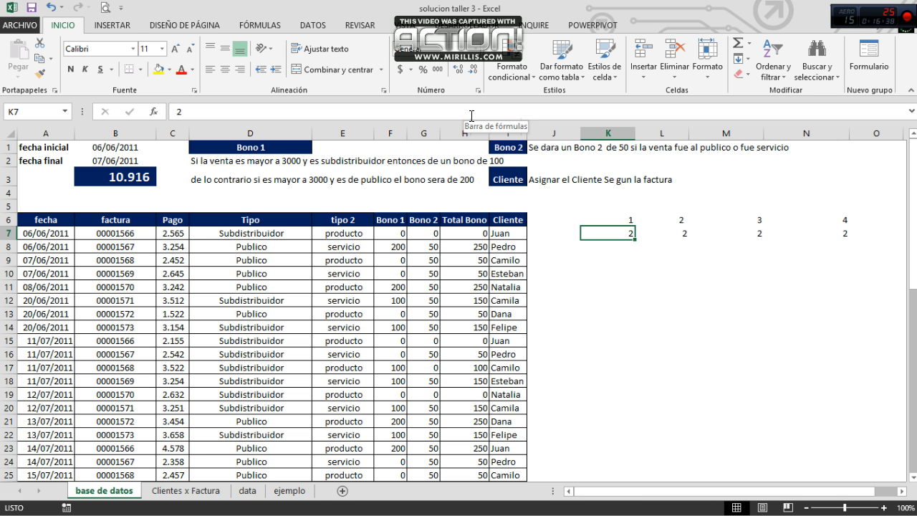
{"action": "key", "text": "Up"}
{"action": "key", "text": "Down"}
{"action": "key", "text": "Down"}
{"action": "key", "text": "Down"}
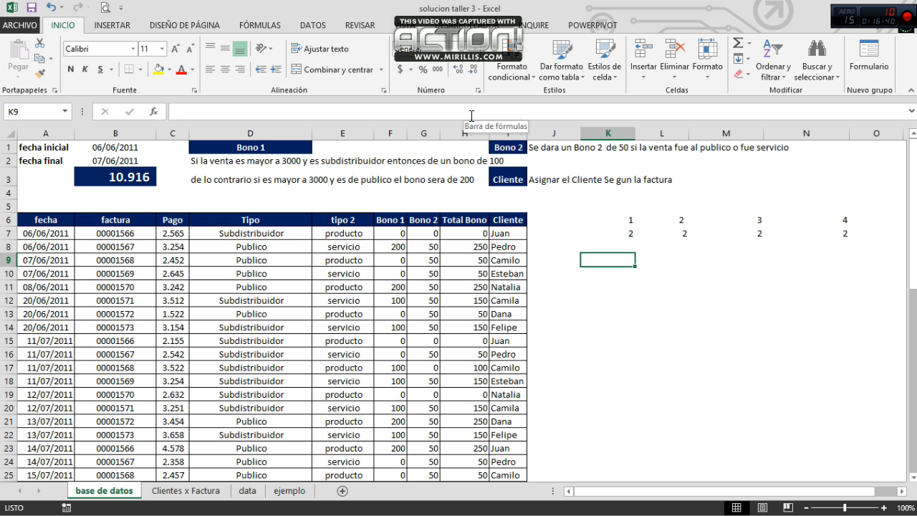
{"action": "type", "text": "1"}
{"action": "key", "text": "Return"}
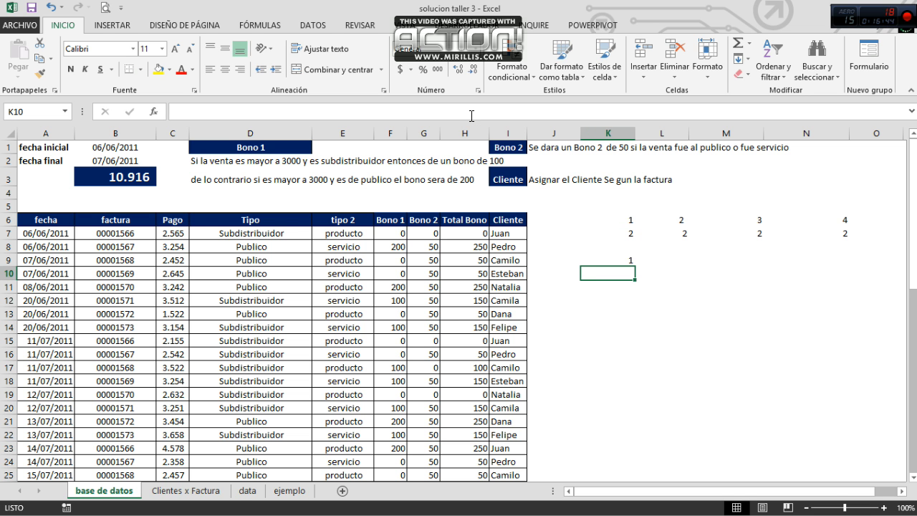
{"action": "type", "text": "3"}
{"action": "key", "text": "Return"}
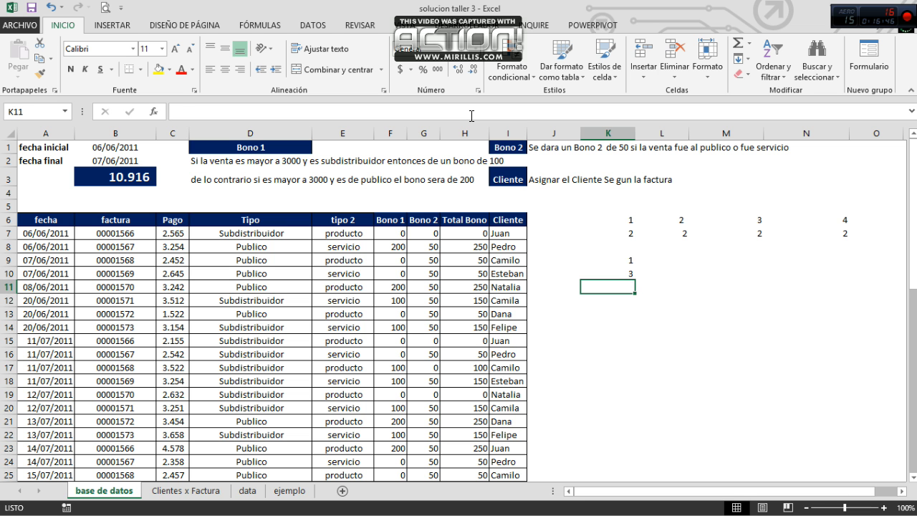
Step: Select K7:N7 to see the sum of the sample values and enter 8 in M9
{"action": "key", "text": "Up"}
{"action": "key", "text": "Up"}
{"action": "key", "text": "Up"}
{"action": "key", "text": "Up"}
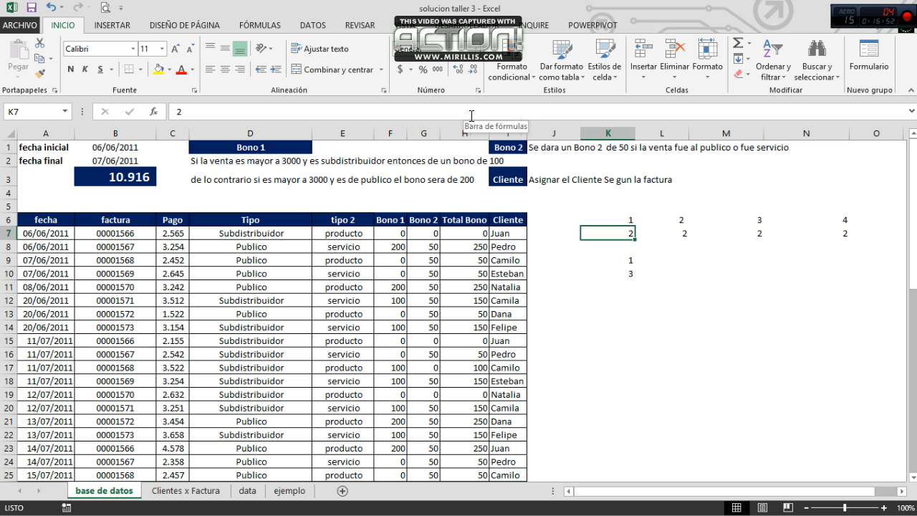
{"action": "key", "text": "Right"}
{"action": "key", "text": "Left"}
{"action": "key", "text": "shift+Right"}
{"action": "key", "text": "shift+Right"}
{"action": "key", "text": "shift+Right"}
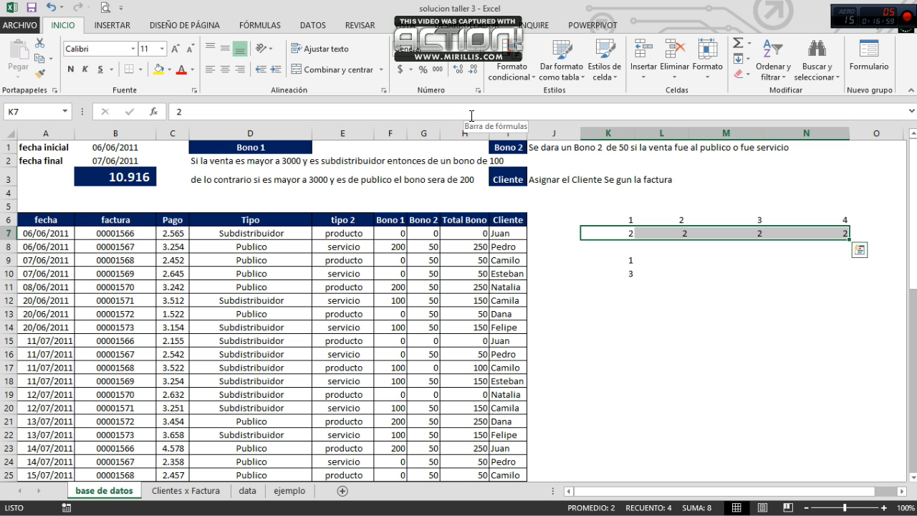
{"action": "key", "text": "Down"}
{"action": "key", "text": "Down"}
{"action": "key", "text": "Right"}
Step: Go over the sample value in N7 and enter 2 in M10 as the amount to subtract
{"action": "key", "text": "Right"}
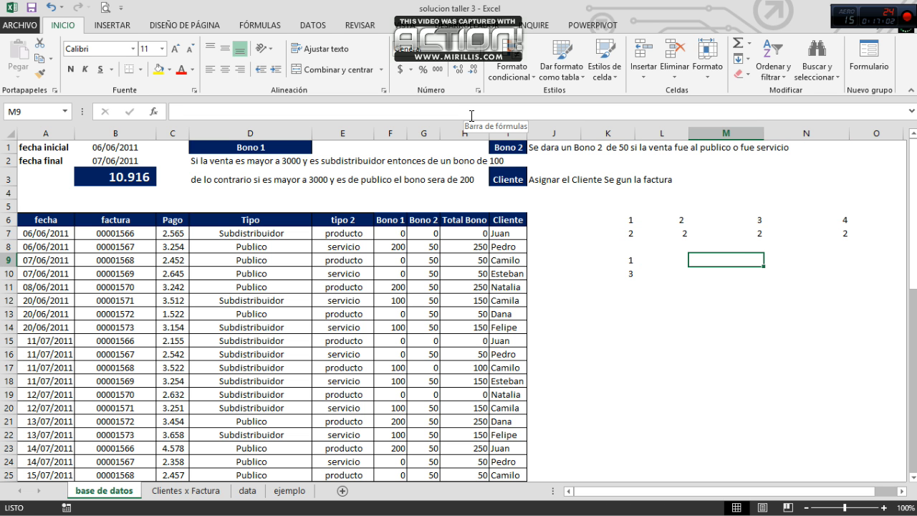
{"action": "type", "text": "8"}
{"action": "key", "text": "Return"}
{"action": "key", "text": "Left"}
{"action": "key", "text": "Up"}
{"action": "key", "text": "Up"}
{"action": "key", "text": "Up"}
{"action": "key", "text": "Right"}
{"action": "key", "text": "Right"}
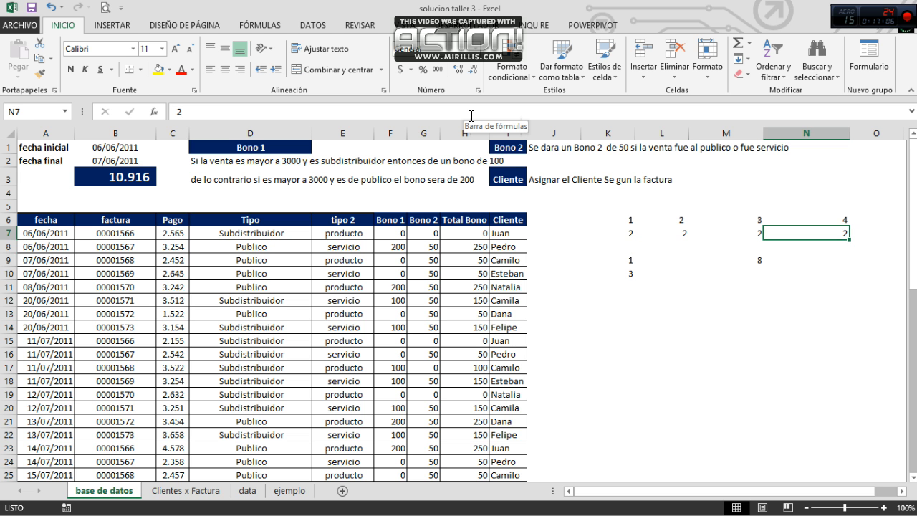
{"action": "key", "text": "Down"}
{"action": "key", "text": "Down"}
{"action": "key", "text": "Down"}
{"action": "key", "text": "Left"}
{"action": "type", "text": "2"}
{"action": "key", "text": "Return"}
Step: Enter the difference 6 in M11 below the two sample amounts
{"action": "key", "text": "Left"}
{"action": "key", "text": "Left"}
{"action": "key", "text": "Up"}
{"action": "key", "text": "Up"}
{"action": "key", "text": "Down"}
{"action": "key", "text": "Down"}
{"action": "key", "text": "Right"}
{"action": "key", "text": "Right"}
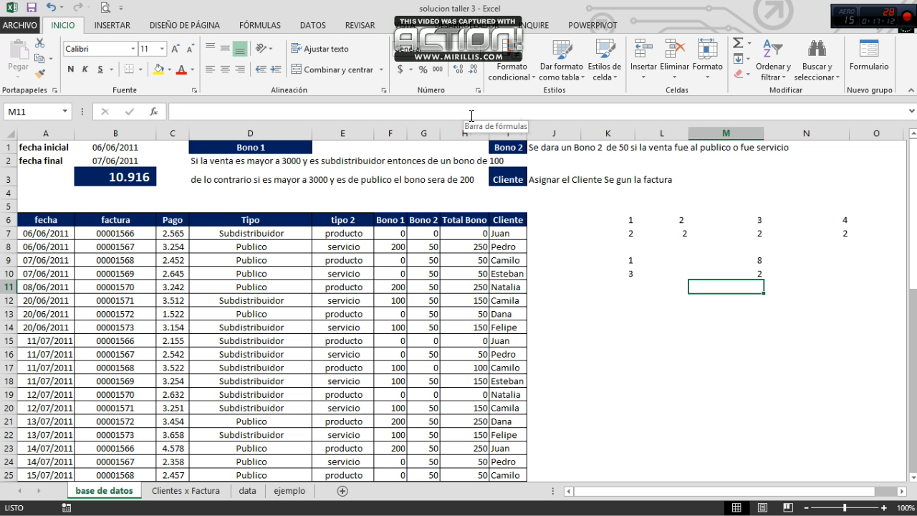
{"action": "type", "text": "6"}
{"action": "key", "text": "Return"}
Step: Select K7:M7 to check the sum of the sample values within limits 1 to 3
{"action": "key", "text": "Up"}
{"action": "key", "text": "Up"}
{"action": "key", "text": "Up"}
{"action": "key", "text": "Up"}
{"action": "key", "text": "Up"}
{"action": "key", "text": "Left"}
{"action": "key", "text": "Left"}
{"action": "key", "text": "shift+Right"}
{"action": "key", "text": "shift+Right"}
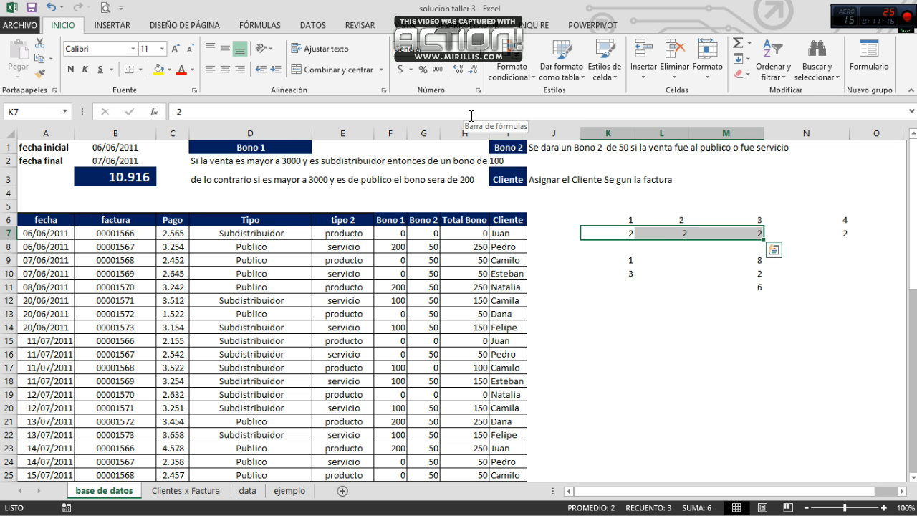
Step: Show the SUMAR.SI formula in B3 again
{"action": "key", "text": "Left"}
{"action": "key", "text": "Left"}
{"action": "key", "text": "Left"}
{"action": "key", "text": "Left"}
{"action": "key", "text": "Left"}
{"action": "key", "text": "Left"}
{"action": "key", "text": "Left"}
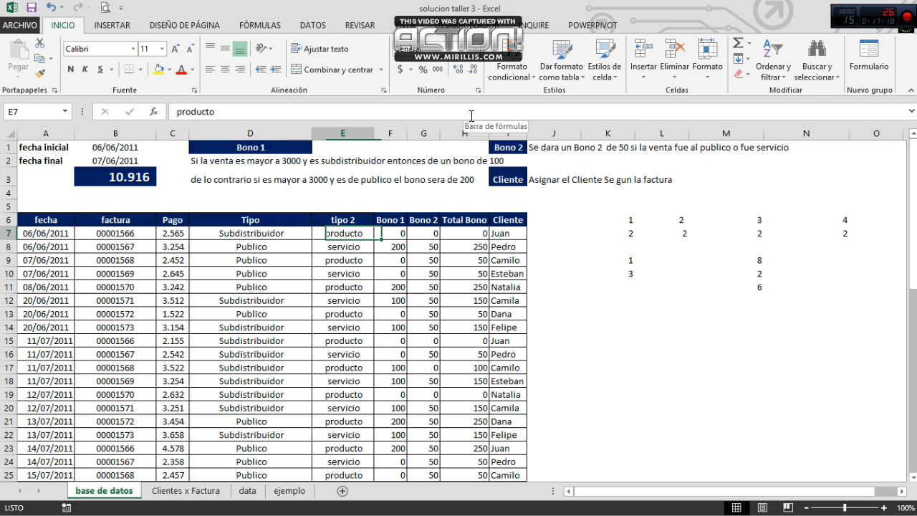
{"action": "key", "text": "Up"}
{"action": "left_click", "coordinate": [106, 172]}
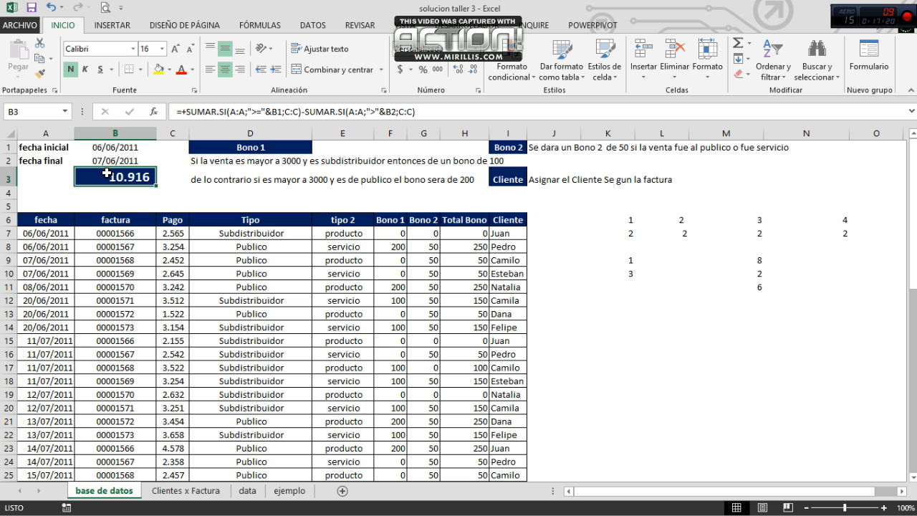
Step: Clear the sample numbers in the range K6:N12
{"action": "left_click", "coordinate": [627, 218]}
{"action": "left_click_drag", "start_coordinate": [628, 218], "coordinate": [827, 295]}
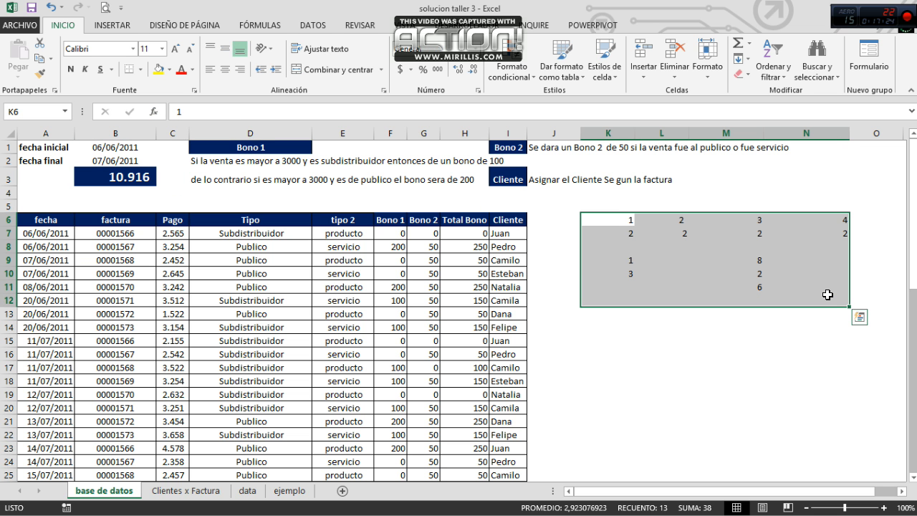
{"action": "key", "text": "Delete"}
{"action": "key", "text": "Left"}
{"action": "key", "text": "Left"}
{"action": "key", "text": "Left"}
{"action": "key", "text": "Left"}
{"action": "key", "text": "Left"}
{"action": "key", "text": "Left"}
{"action": "key", "text": "Left"}
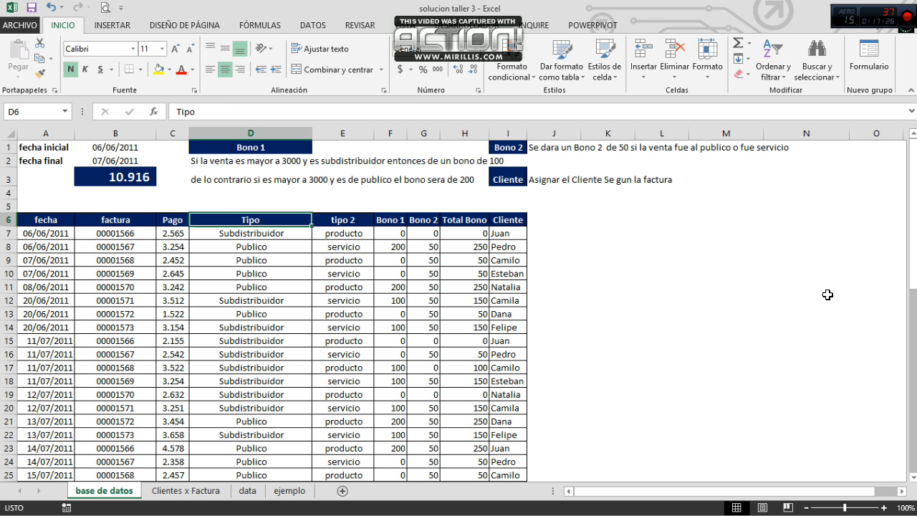
{"action": "key", "text": "Left"}
{"action": "key", "text": "Left"}
{"action": "key", "text": "Left"}
{"action": "key", "text": "Right"}
{"action": "key", "text": "Right"}
{"action": "key", "text": "Right"}
{"action": "key", "text": "Right"}
{"action": "key", "text": "Right"}
{"action": "key", "text": "Right"}
{"action": "key", "text": "Right"}
{"action": "key", "text": "Left"}
{"action": "key", "text": "Left"}
{"action": "key", "text": "Left"}
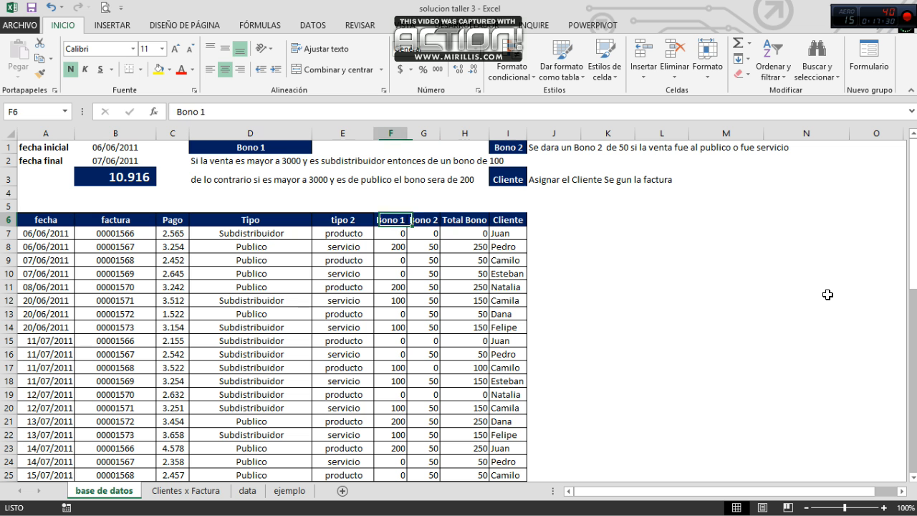
{"action": "key", "text": "Left"}
{"action": "key", "text": "Left"}
{"action": "key", "text": "Left"}
{"action": "key", "text": "Left"}
{"action": "key", "text": "Right"}
{"action": "key", "text": "Right"}
{"action": "key", "text": "Right"}
{"action": "key", "text": "Right"}
{"action": "key", "text": "Right"}
{"action": "key", "text": "Right"}
{"action": "key", "text": "Right"}
{"action": "key", "text": "Right"}
{"action": "key", "text": "Right"}
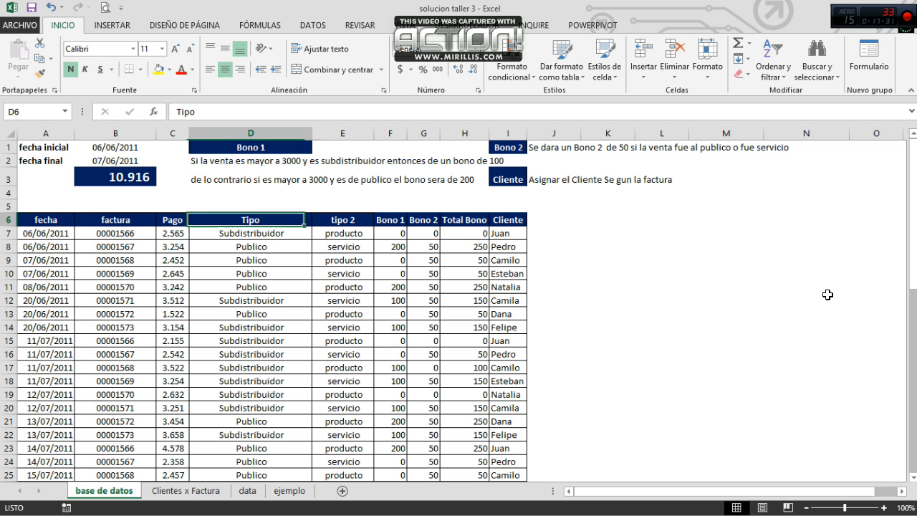
{"action": "key", "text": "Left"}
{"action": "key", "text": "Left"}
{"action": "key", "text": "Left"}
{"action": "key", "text": "Left"}
{"action": "key", "text": "Left"}
{"action": "key", "text": "Left"}
{"action": "key", "text": "Left"}
{"action": "key", "text": "Left"}
{"action": "key", "text": "Left"}
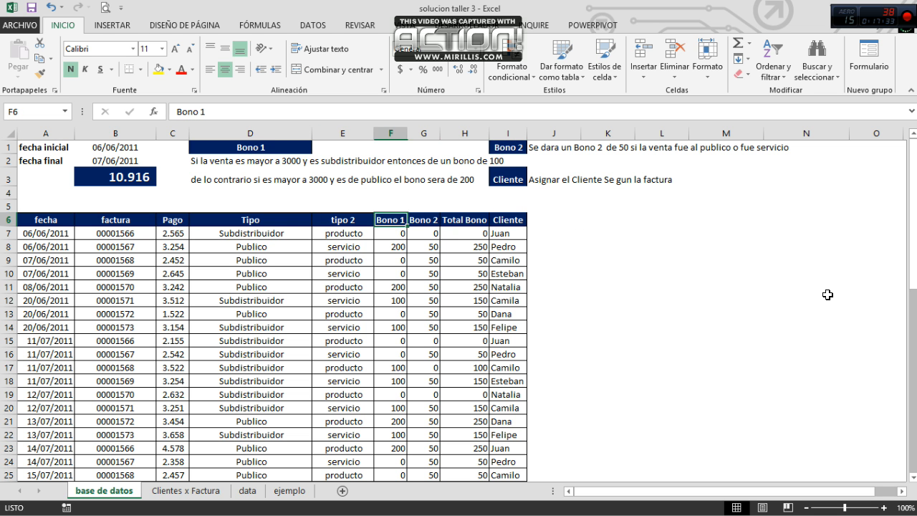
{"action": "key", "text": "Right"}
{"action": "key", "text": "Right"}
{"action": "key", "text": "Right"}
{"action": "key", "text": "Right"}
{"action": "key", "text": "Right"}
{"action": "key", "text": "Right"}
{"action": "key", "text": "Right"}
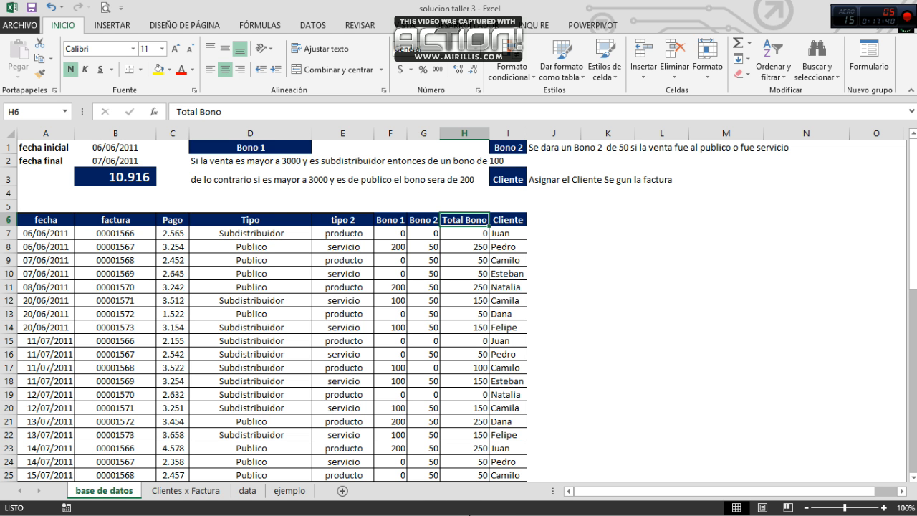
{"action": "left_click", "coordinate": [470, 515]}
{"action": "left_click", "coordinate": [556, 194]}
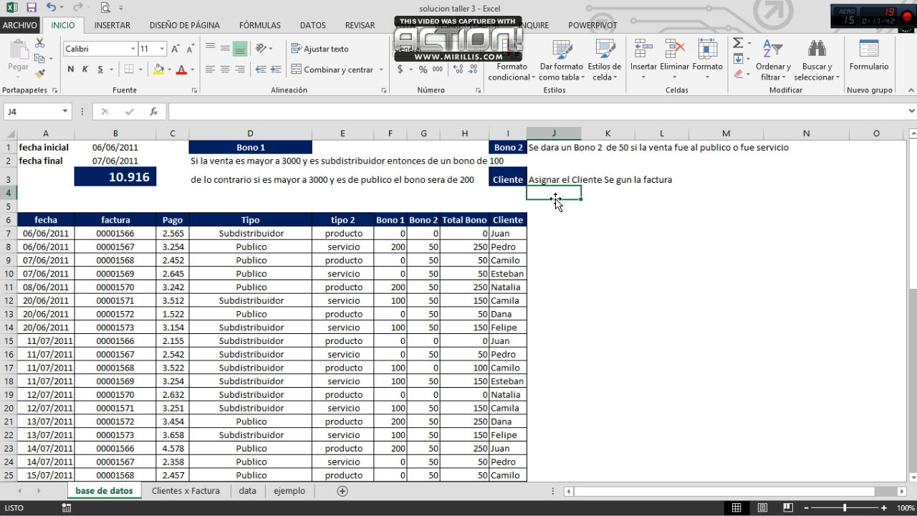
Step: Switch to the Action! screen recorder window
{"action": "key", "text": "alt+Tab"}
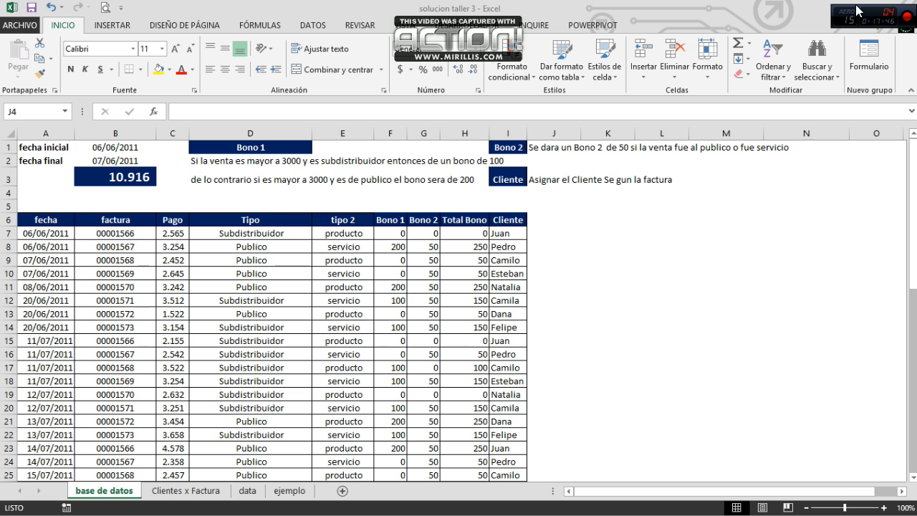
{"action": "key", "text": "alt+Tab"}
{"action": "key", "text": "alt+Tab"}
{"action": "key", "text": "alt+Tab"}
{"action": "key", "text": "alt+Tab"}
{"action": "key", "text": "alt+Tab"}
{"action": "key", "text": "alt+Tab"}
{"action": "key", "text": "alt+Tab"}
{"action": "key", "text": "alt+Tab"}
{"action": "key", "text": "alt+Tab"}
{"action": "key", "text": "alt+Tab"}
{"action": "key", "text": "alt+Tab"}
{"action": "key", "text": "alt+Tab"}
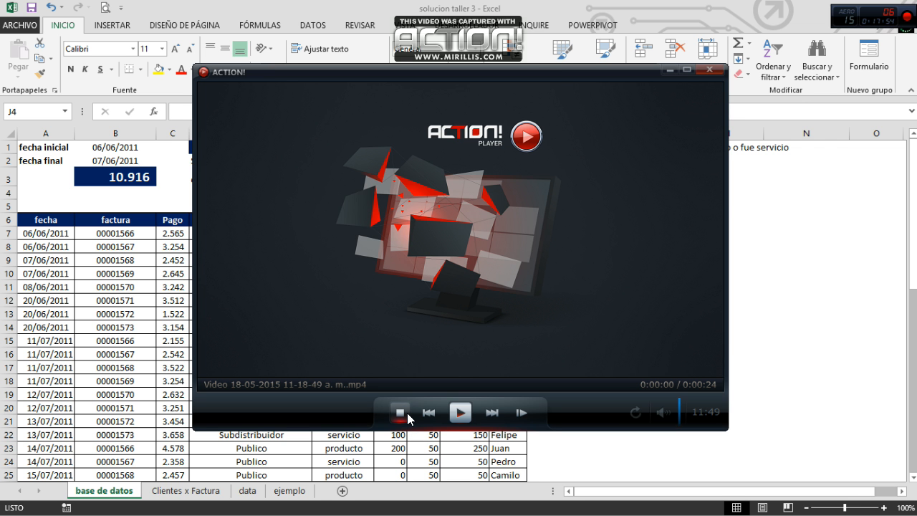
{"action": "key", "text": "alt+Tab"}
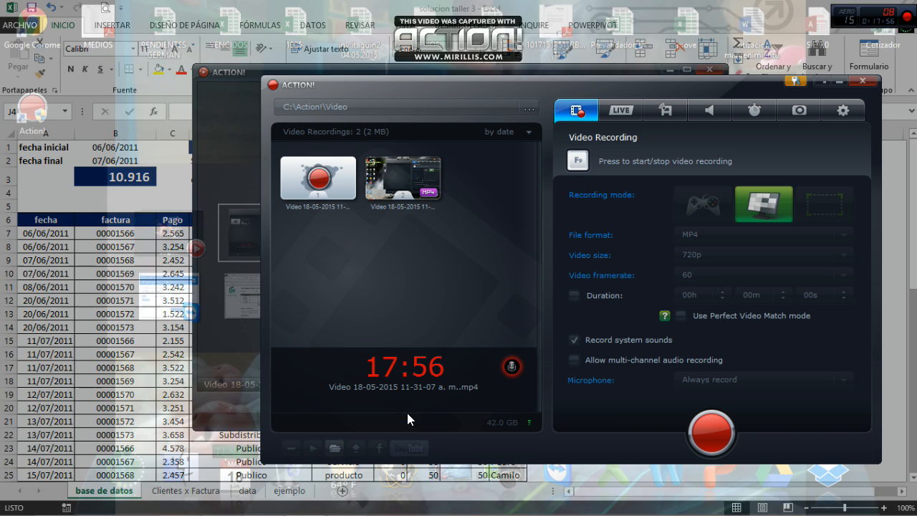